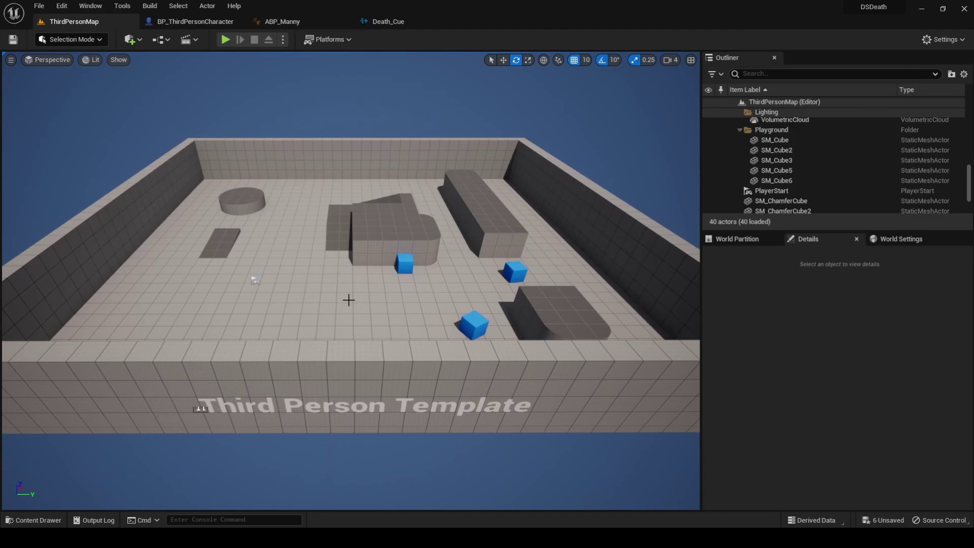
Add a Delay node after Play Sound 2D with Duration 1.5 seconds.
left_click(195, 21)
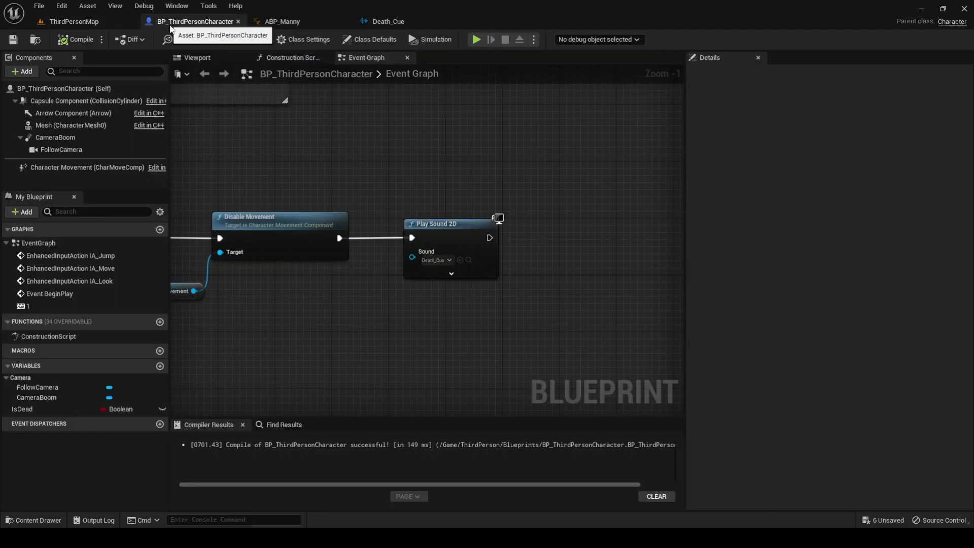
scroll(398, 296, "down", 4)
right_click_drag(399, 296, 333, 270)
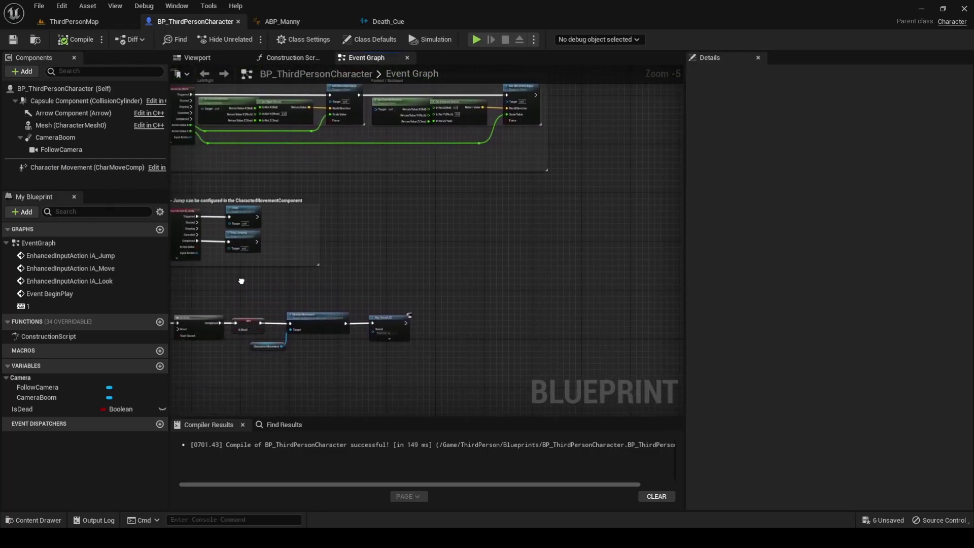
scroll(333, 270, "up", 6)
left_click_drag(392, 262, 464, 261)
type("delay")
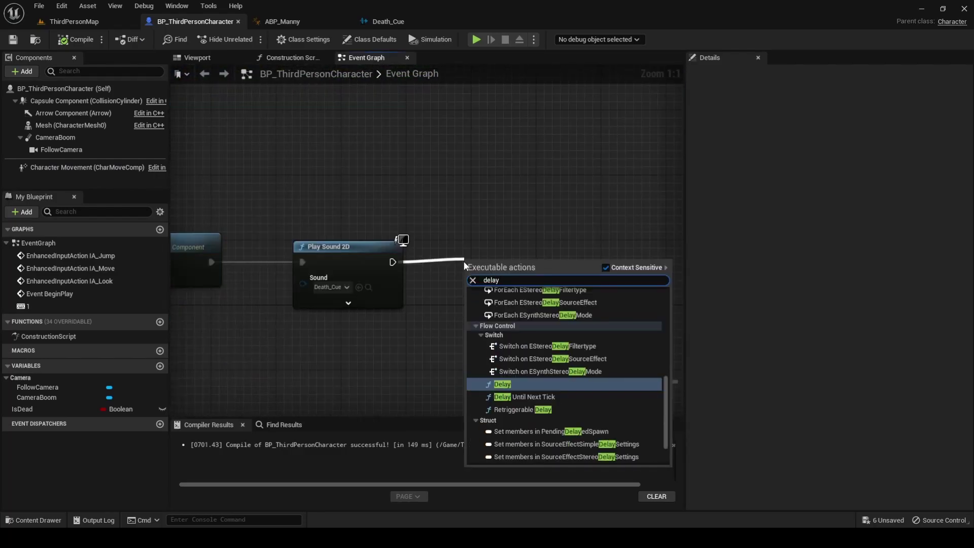
key("Return")
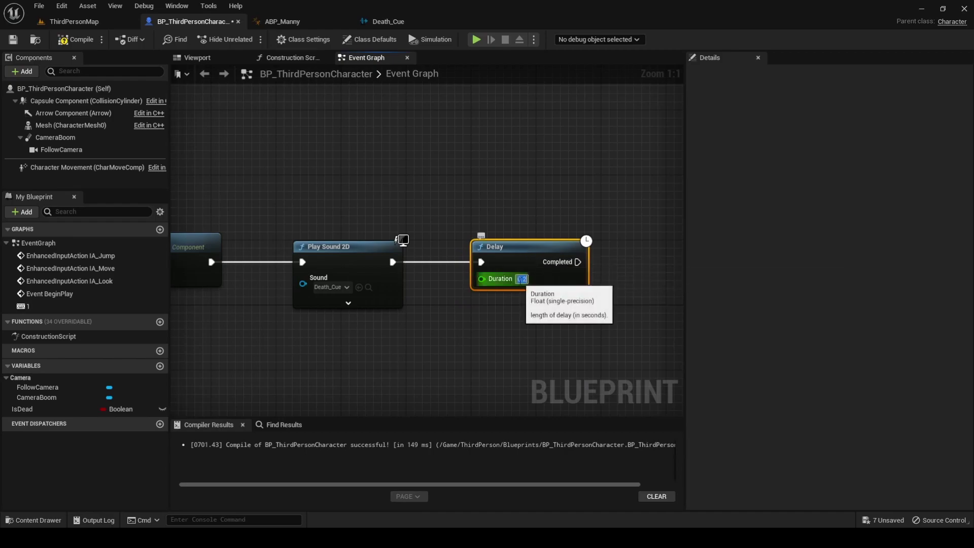
Follow the Delay's Completed output with a two-output Sequence node.
right_click_drag(521, 280, 288, 281)
left_click_drag(344, 251, 458, 244)
type("sequence")
key("Return")
left_click(431, 307)
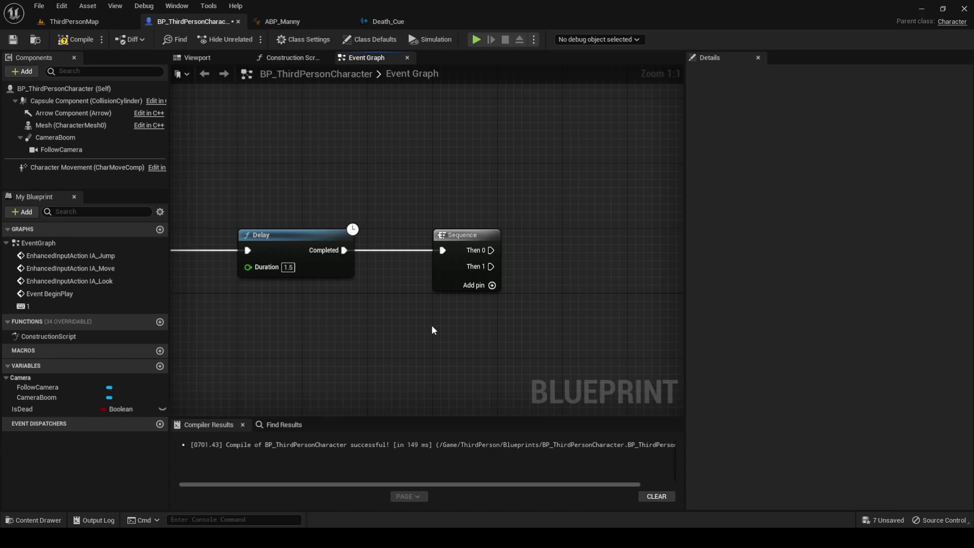
On FollowCamera, tick Color Grading > Global > Saturation and set R, G and B to 0.
left_click(63, 150)
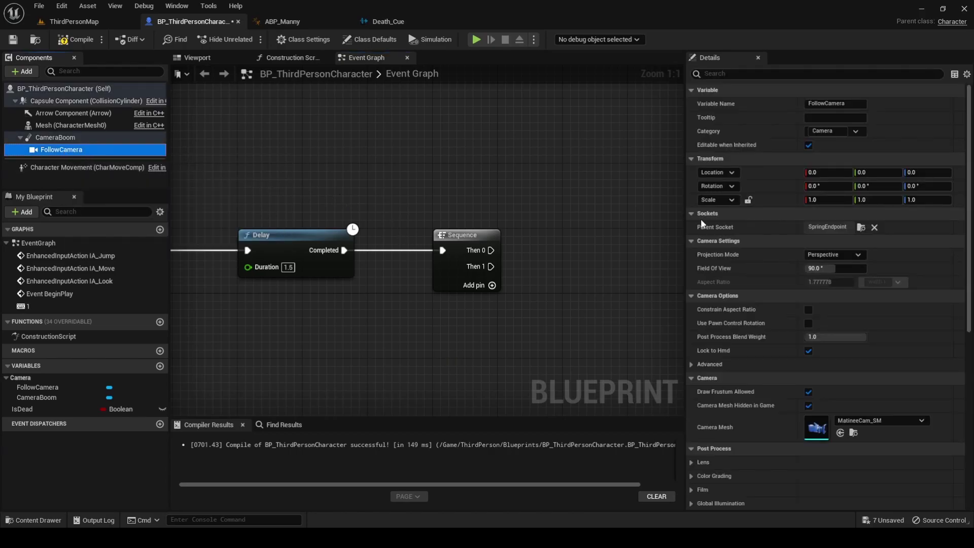
scroll(805, 294, "down", 6)
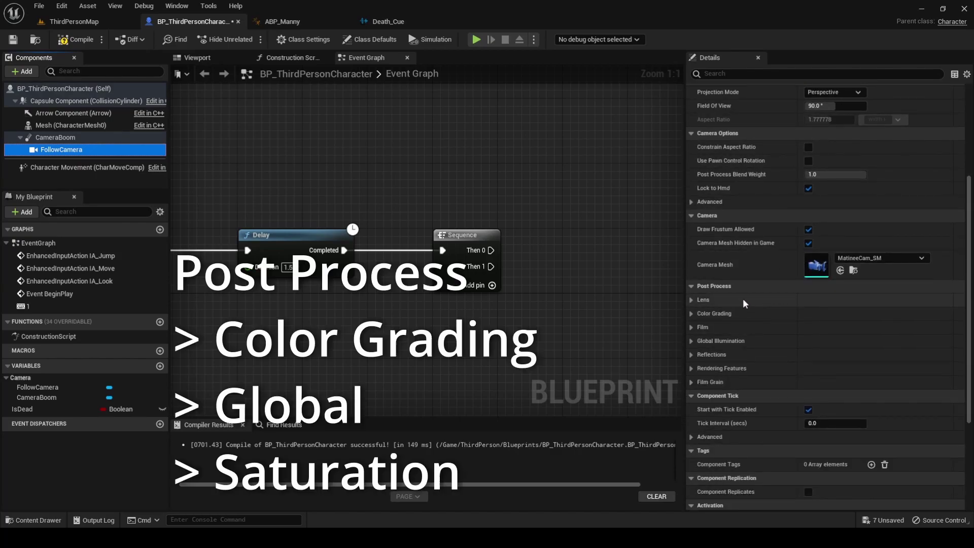
left_click(691, 313)
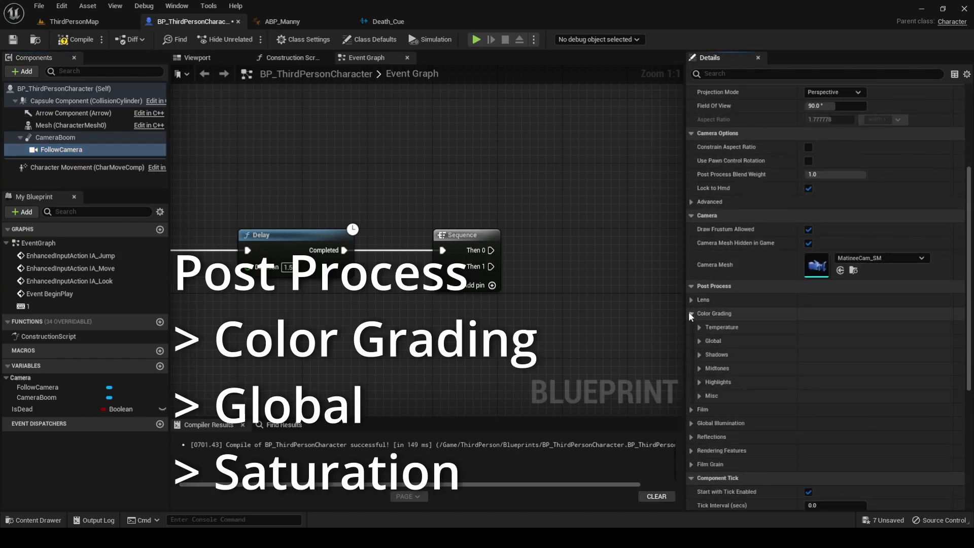
left_click(699, 342)
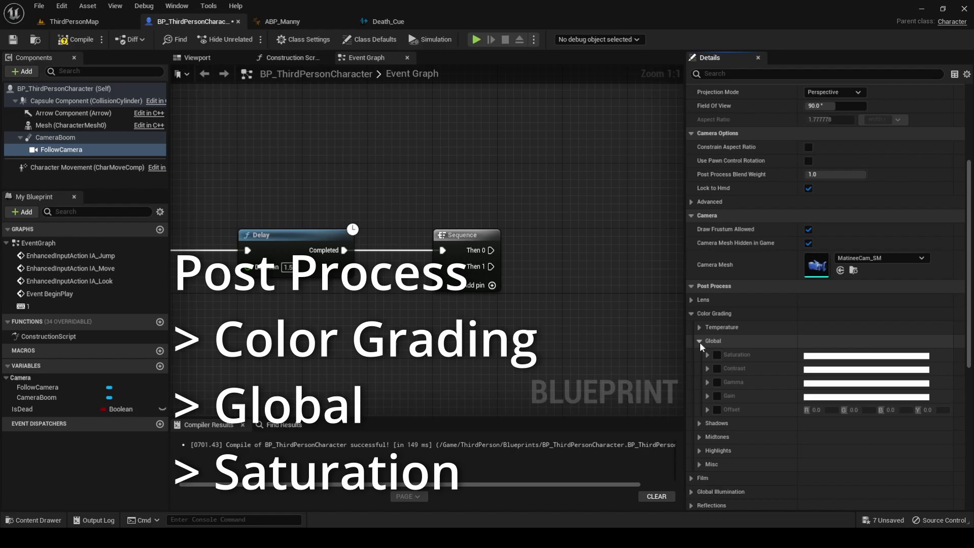
left_click(718, 355)
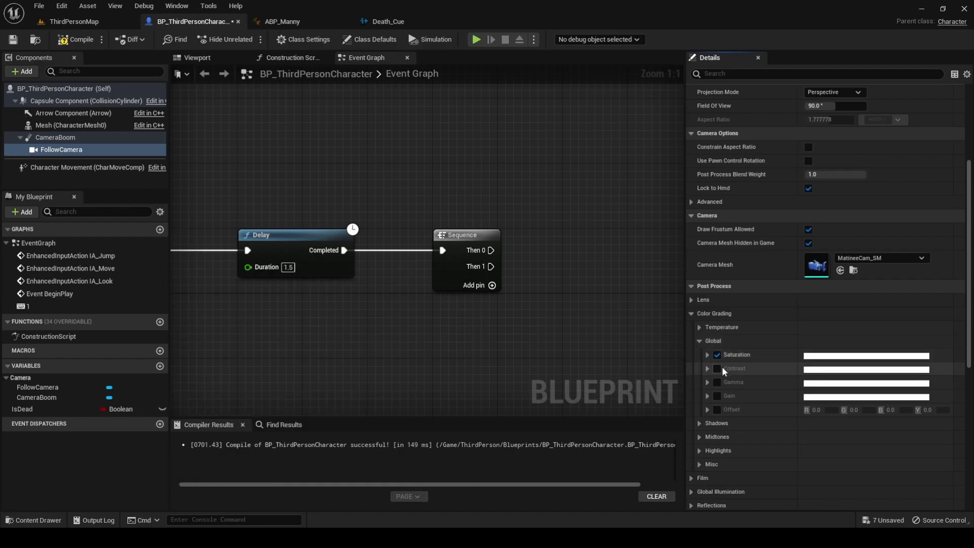
left_click(838, 386)
type("0")
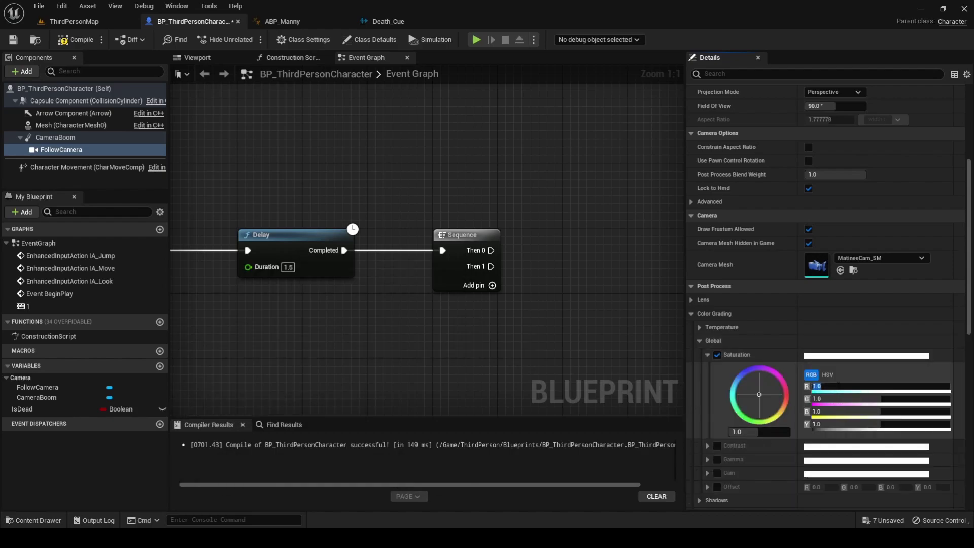
key("Tab")
type("0")
key("Tab")
type("0")
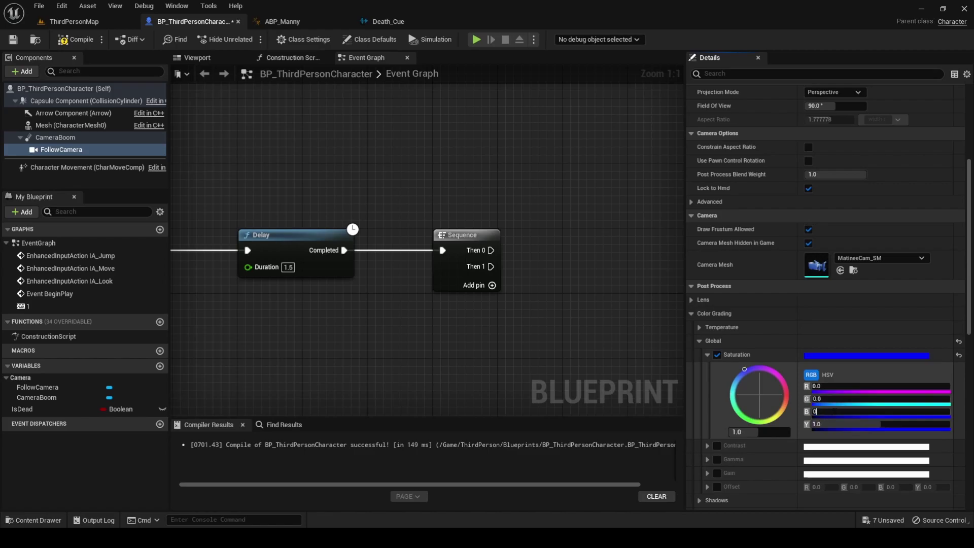
left_click(844, 403)
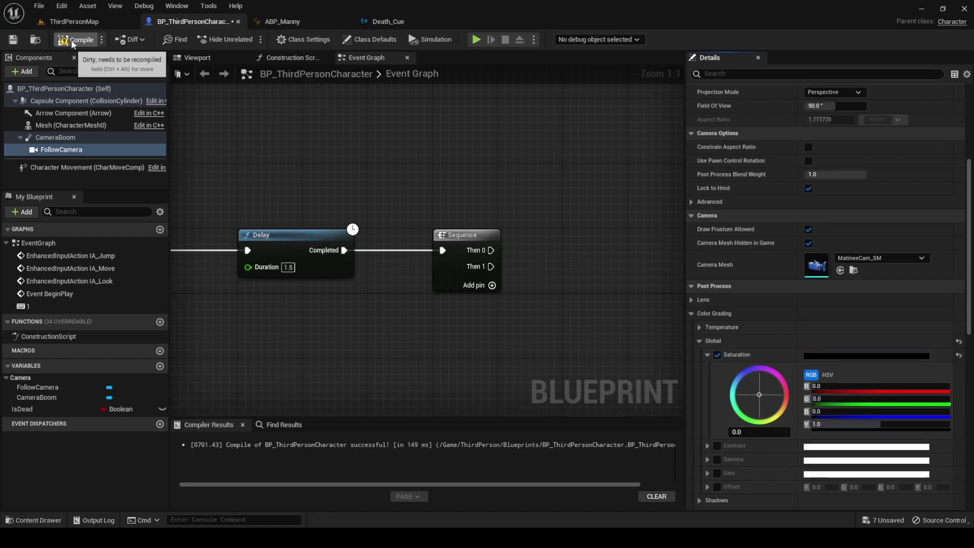
Play ThirdPersonMap to check the greyscale camera view, then stop the session.
left_click(94, 19)
left_click(224, 39)
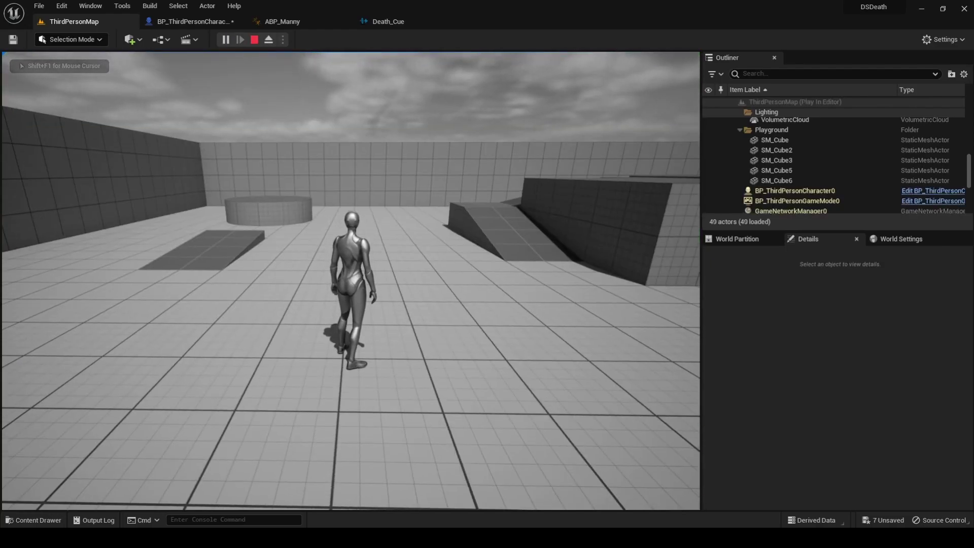
key("w")
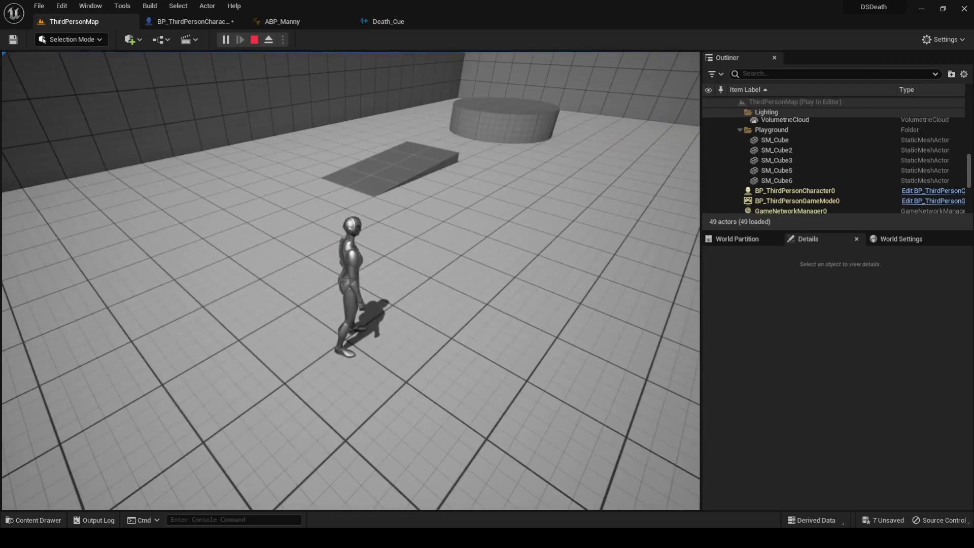
key("shift+F1")
key("Escape")
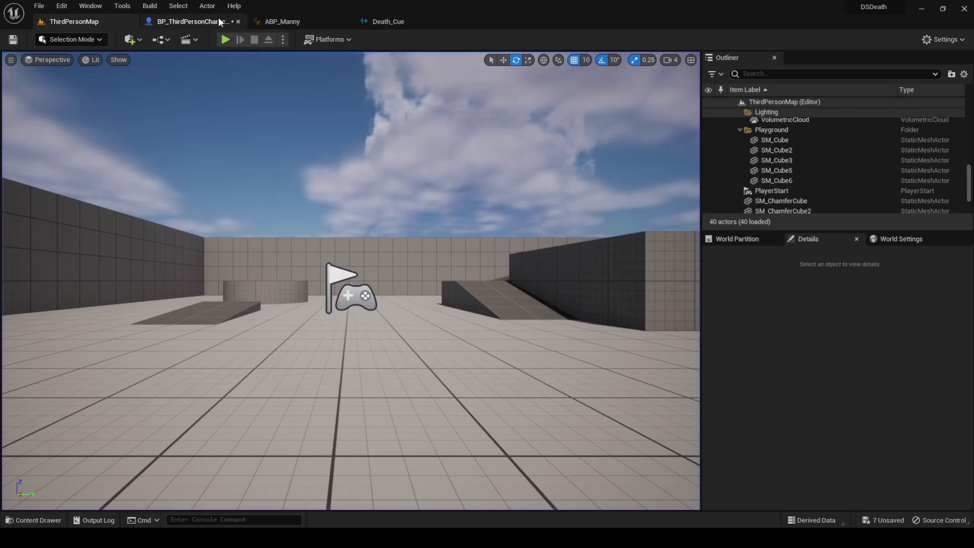
Back in the character Blueprint, untick the Saturation override and collapse Color Grading.
left_click(220, 23)
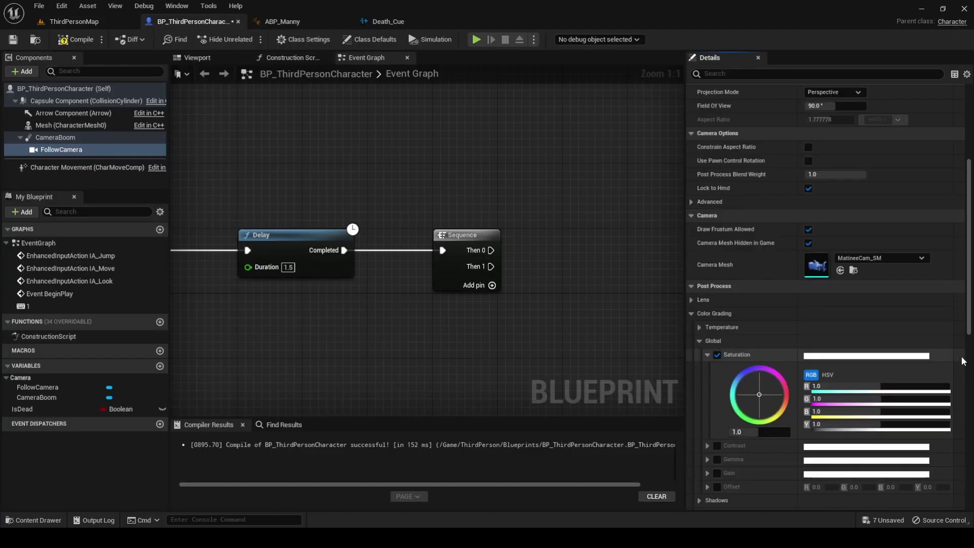
left_click(717, 355)
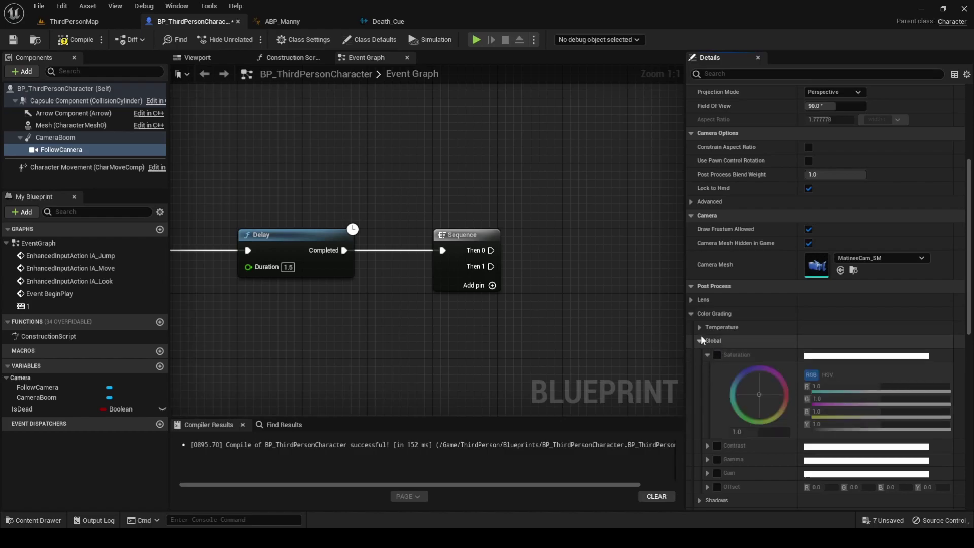
left_click(691, 314)
Place a Follow Camera reference beside the Sequence and add a SET Post Process Settings node from it.
right_click_drag(634, 304, 477, 273)
left_click_drag(61, 149, 431, 233)
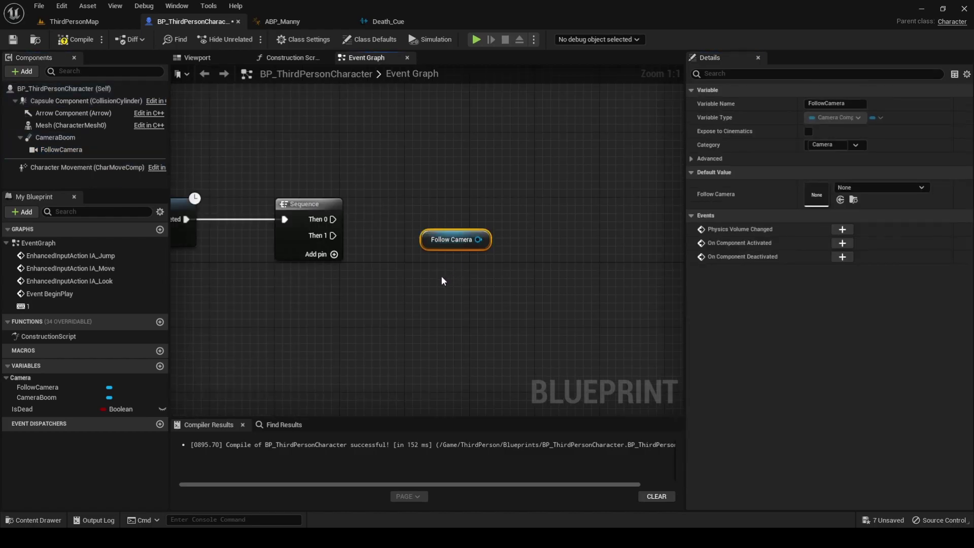
left_click_drag(479, 240, 511, 223)
type("set post pro")
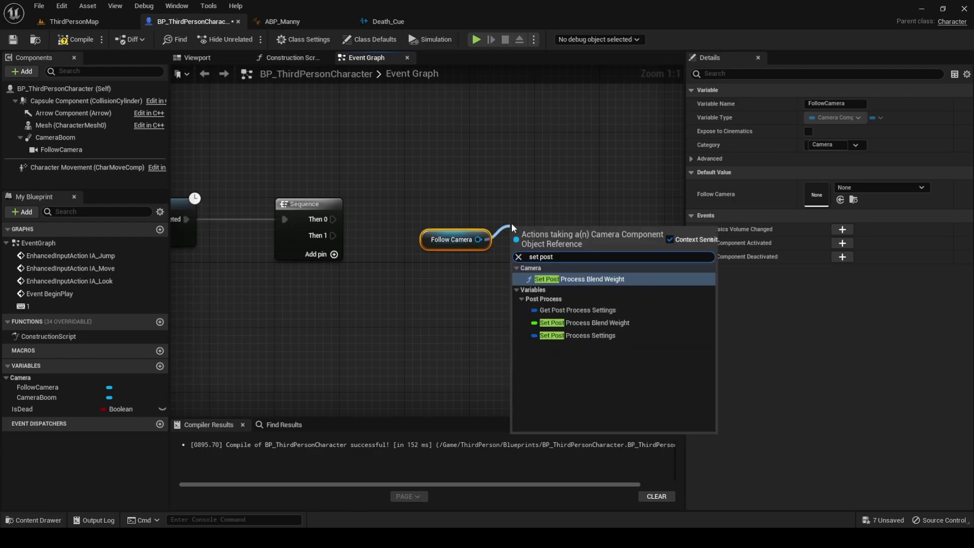
key("Down")
key("Down")
key("Down")
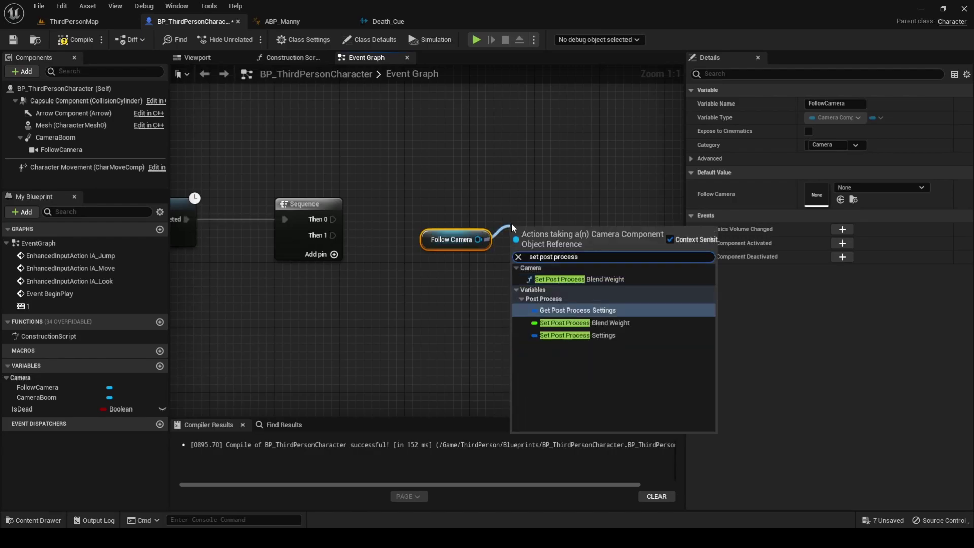
key("Return")
Feed the SET node a Make PostProcessSettings node with its Global Saturation pin exposed.
left_click_drag(477, 203, 382, 215)
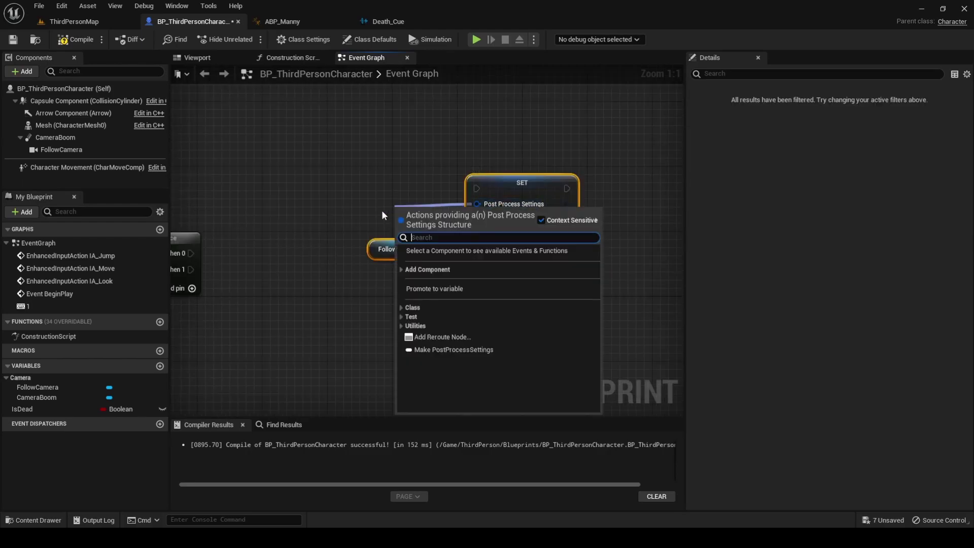
type("make")
key("Return")
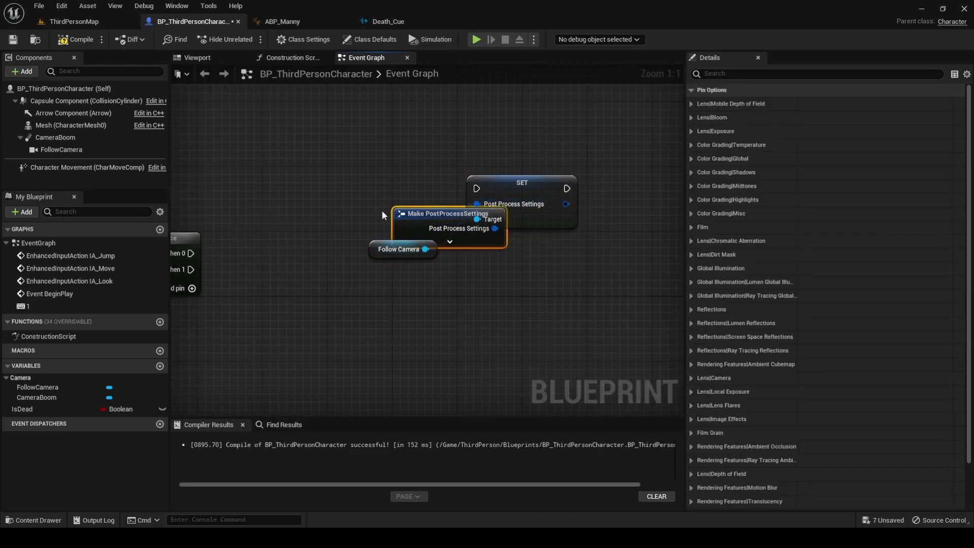
left_click_drag(400, 211, 362, 197)
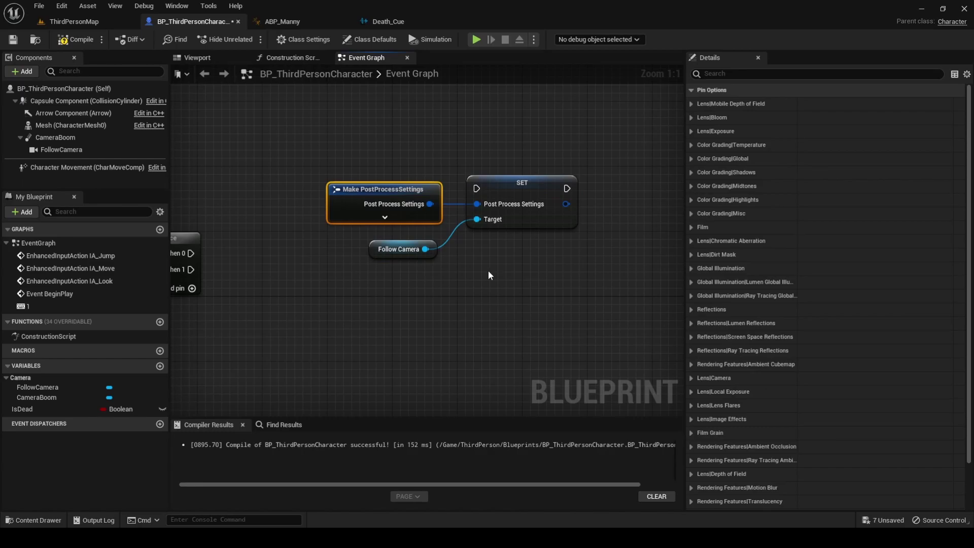
left_click(691, 158)
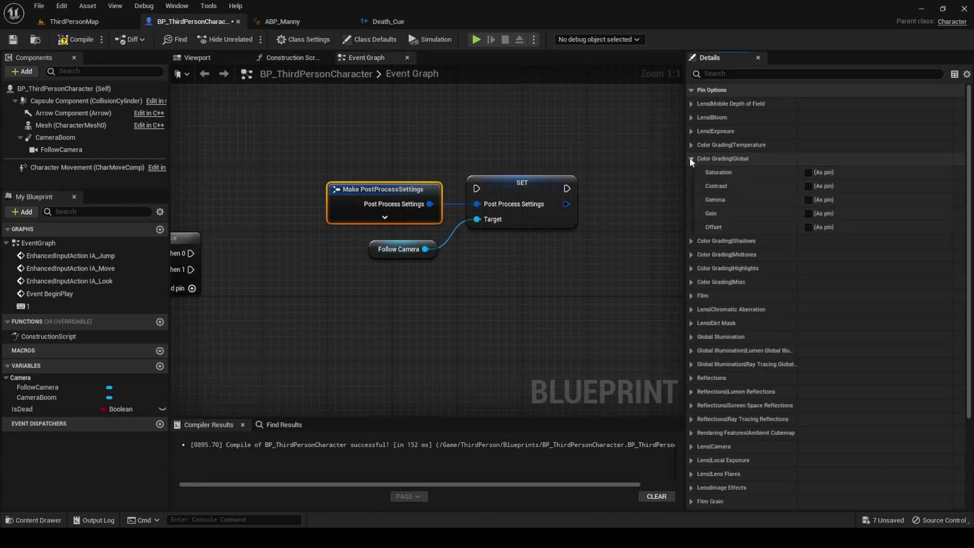
left_click(809, 174)
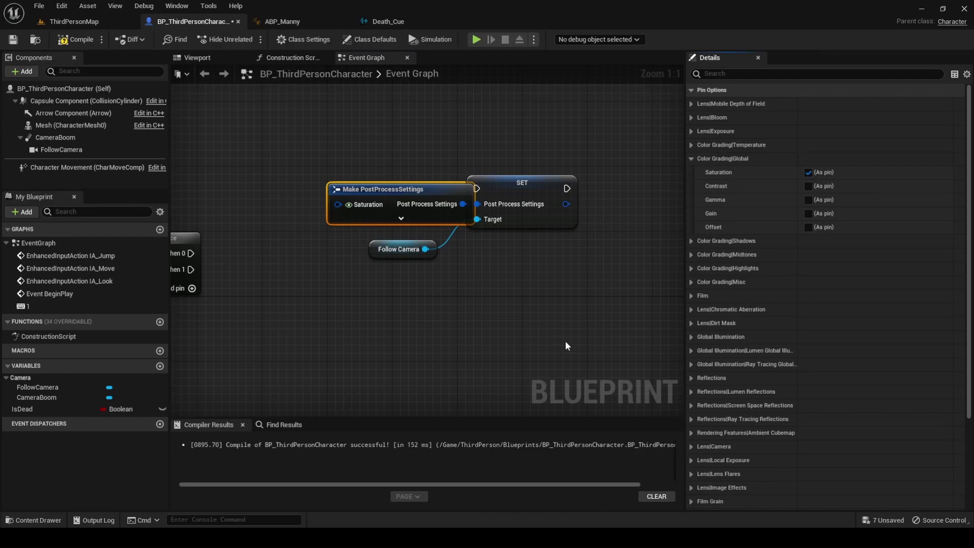
left_click_drag(402, 190, 369, 189)
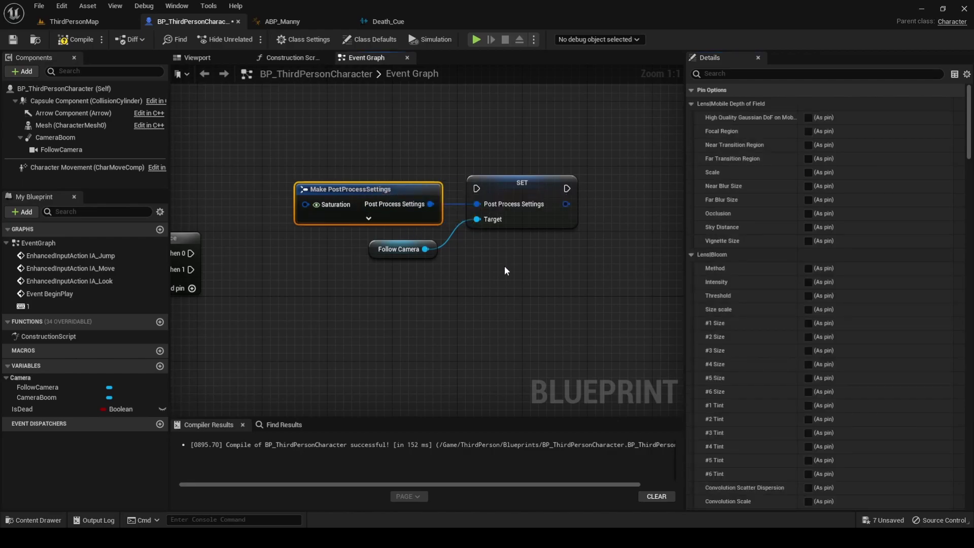
left_click(336, 151)
Plug a Make Vector 4 into Saturation and set its W to 1.0.
left_click_drag(362, 236, 329, 246)
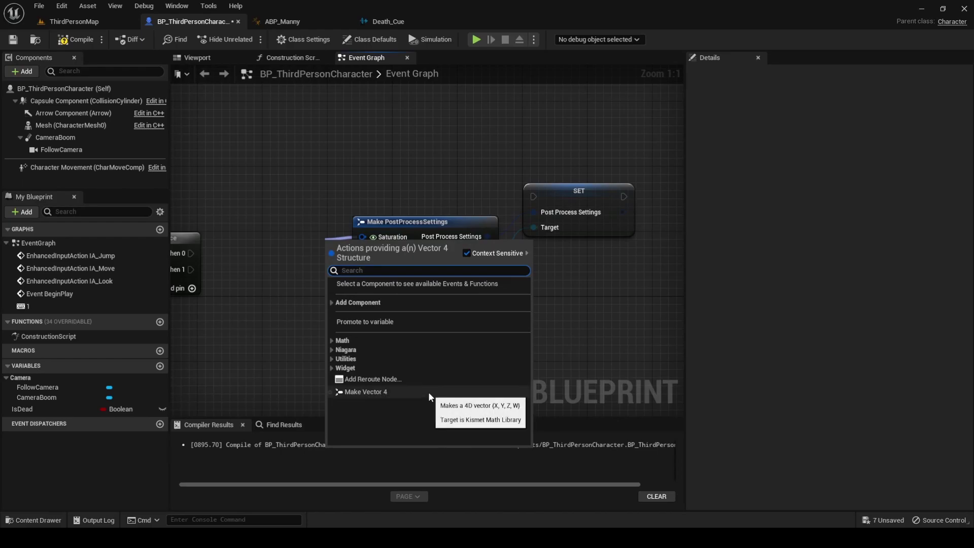
left_click(368, 391)
left_click_drag(340, 251, 250, 223)
left_click_drag(307, 345, 607, 200)
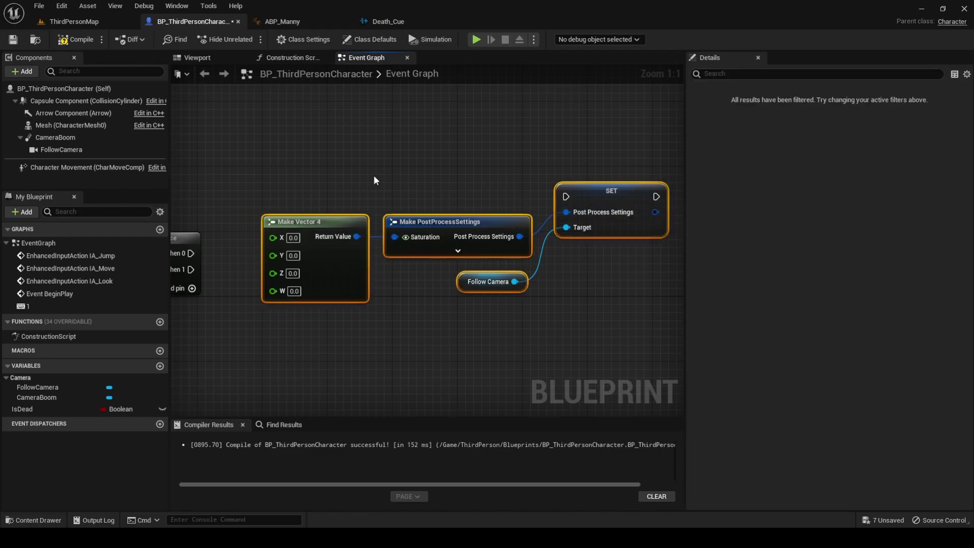
right_click_drag(374, 176, 409, 175)
left_click(328, 289)
type("1")
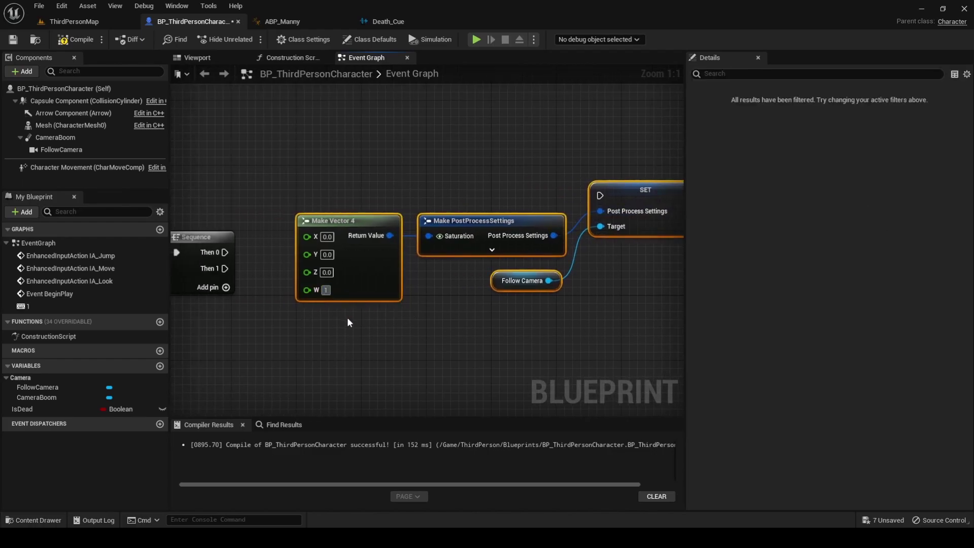
left_click(348, 319)
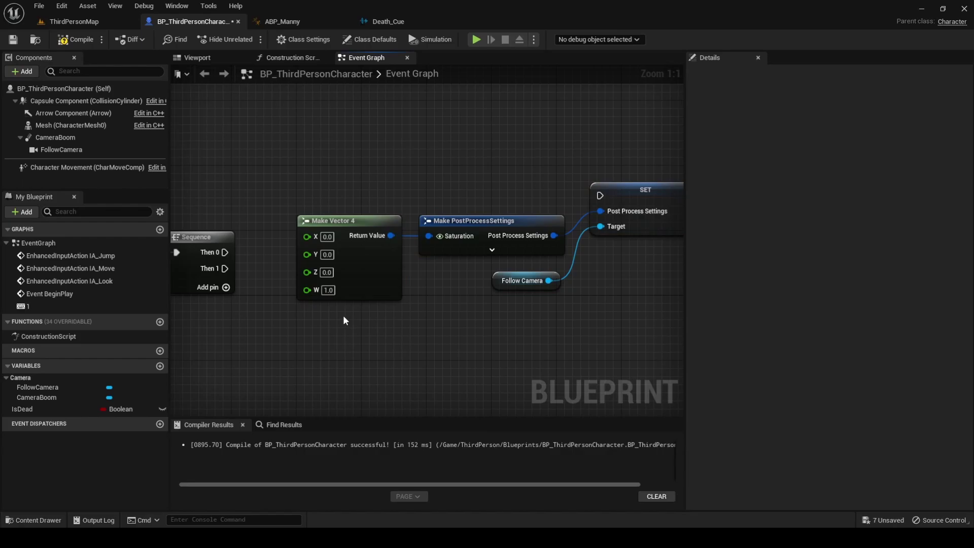
Wire the Sequence's Then 0 to the SET node, tidied with a reroute point.
left_click_drag(225, 252, 608, 200)
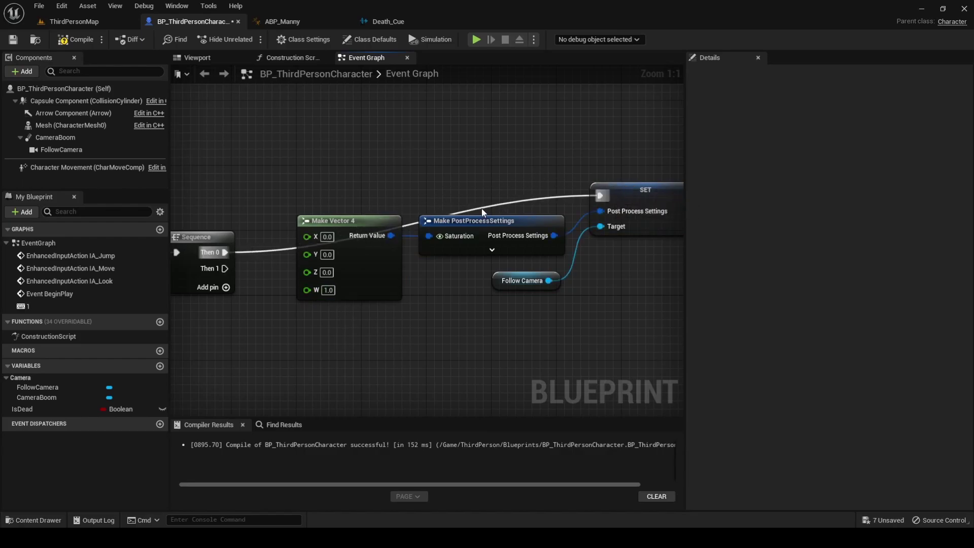
double_click(480, 202)
left_click_drag(482, 204, 288, 203)
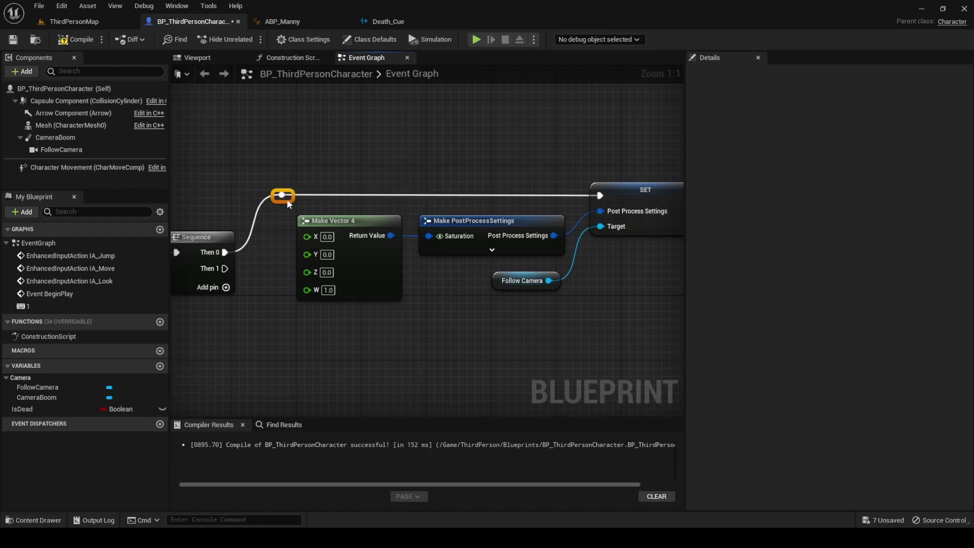
left_click(65, 39)
left_click(13, 39)
left_click(74, 21)
left_click(225, 39)
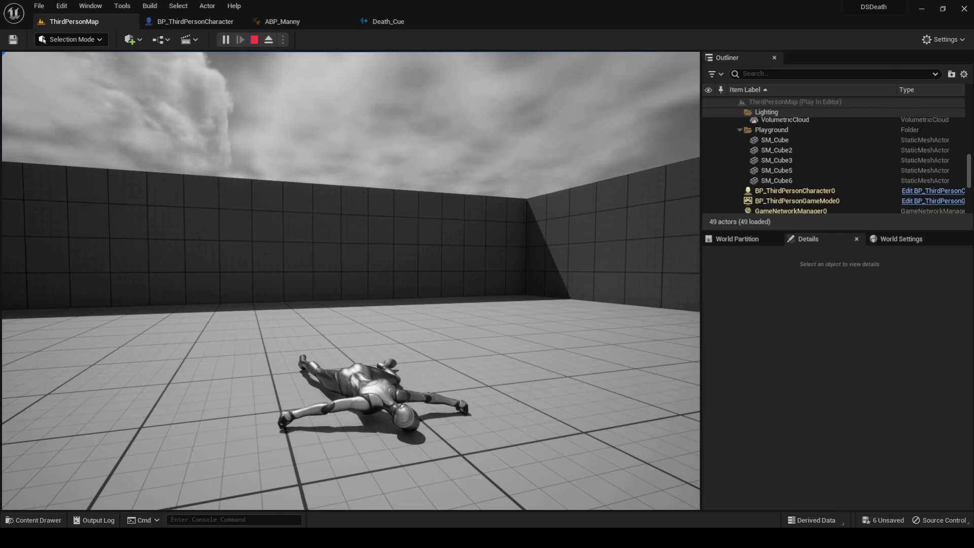
key("Escape")
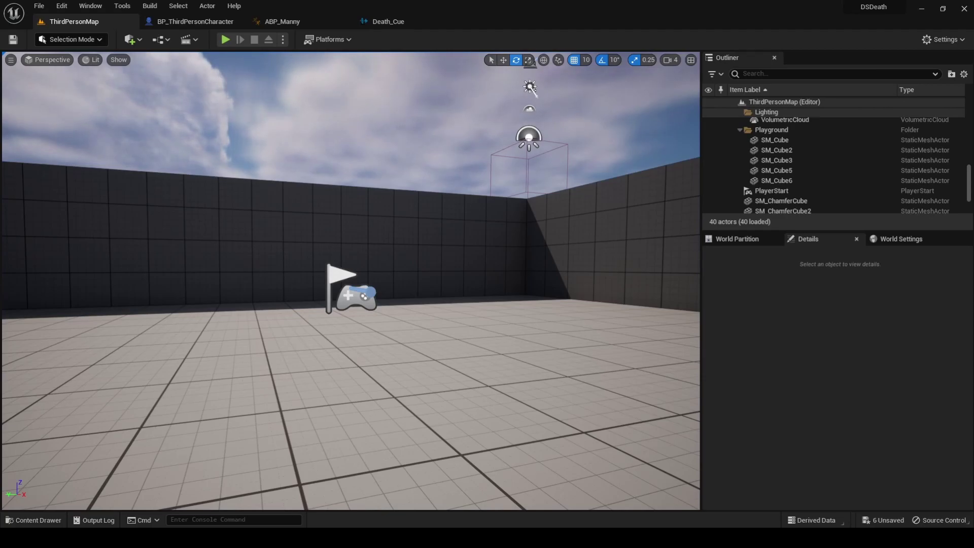
Shift the Make Vector 4, Make PostProcessSettings and SET nodes left to make room.
left_click(196, 21)
right_click_drag(432, 289, 412, 279)
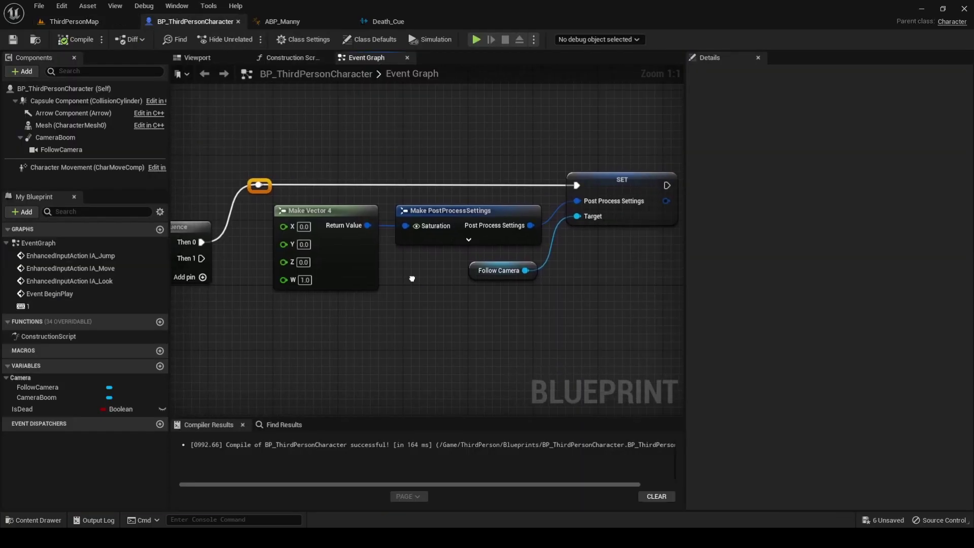
scroll(412, 279, "down", 1)
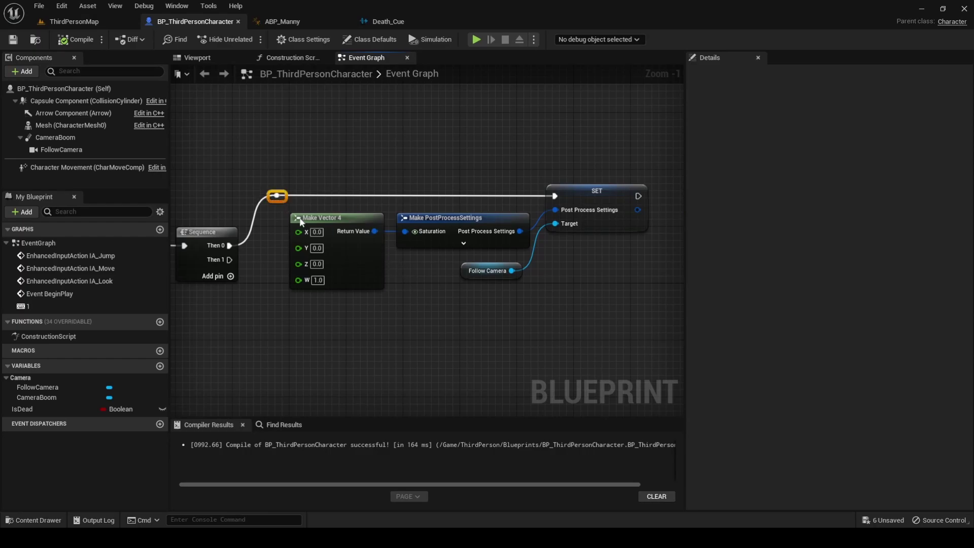
left_click_drag(296, 213, 525, 339)
left_click(597, 192, "shift")
left_click_drag(483, 278, 429, 279)
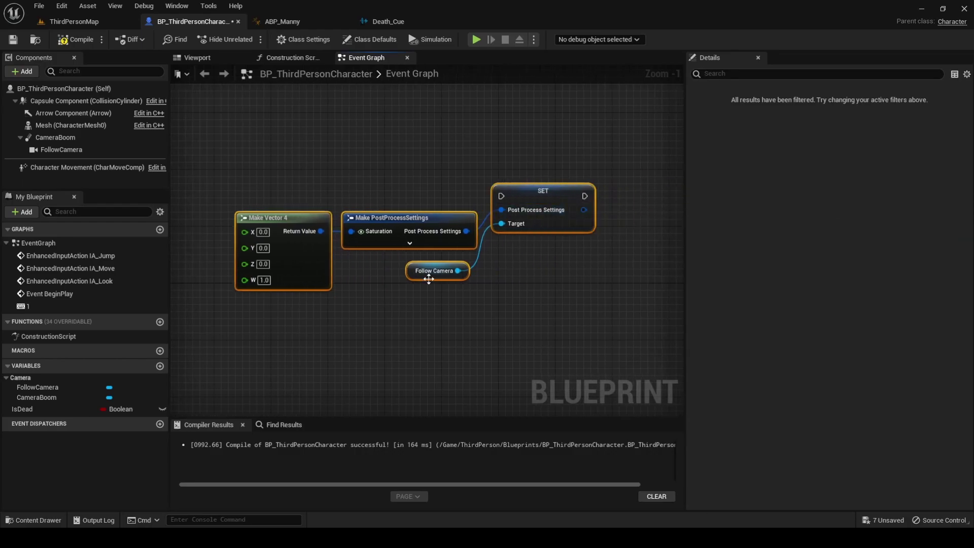
right_click_drag(429, 279, 296, 235)
Add BlackAndWhiteTimeline from Then 0 into Play from Start, with Update driving the SET node.
left_click_drag(298, 231, 351, 186)
type("timeline")
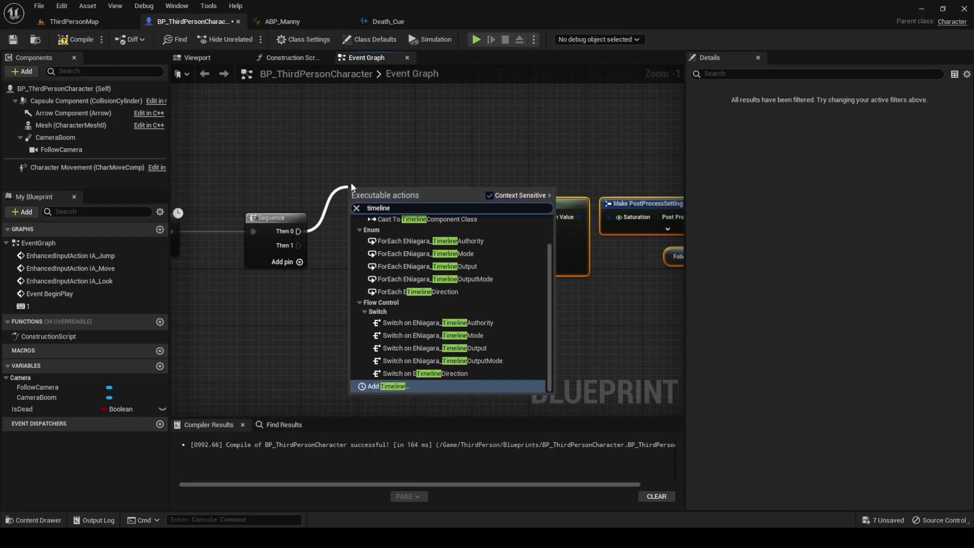
key("Return")
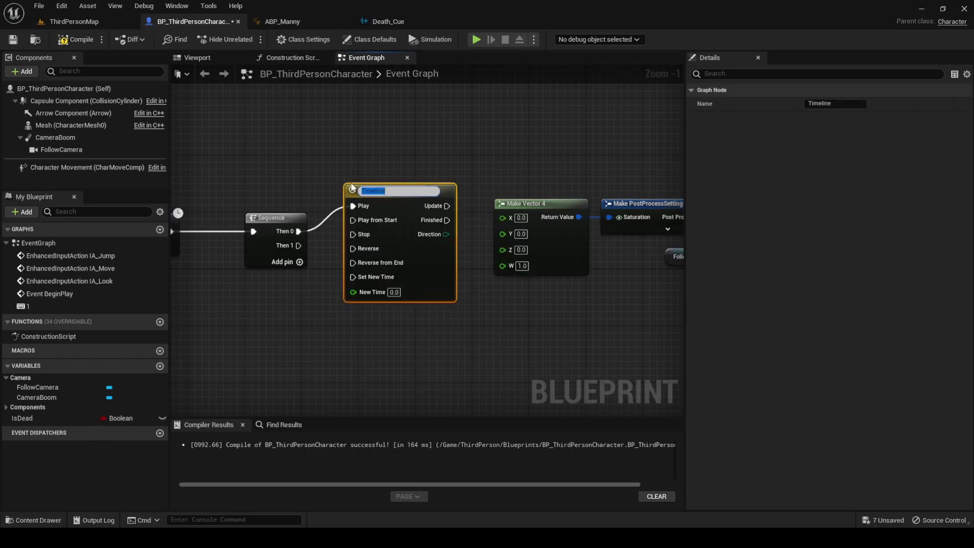
type("BlackAndWhiteTimeline")
key("Return")
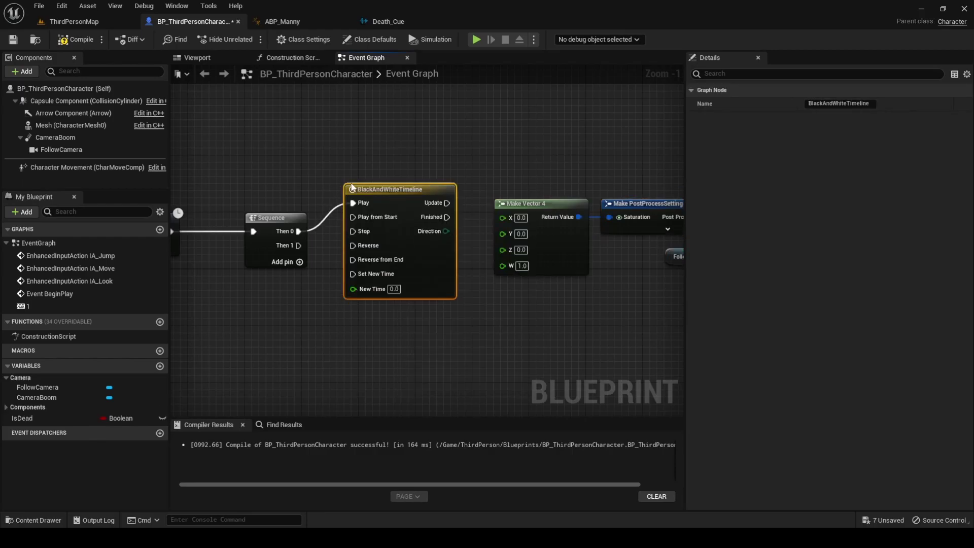
mouse_move(353, 203)
left_mouse_down("ctrl")
mouse_move(345, 219)
mouse_move(353, 217)
left_mouse_up("ctrl")
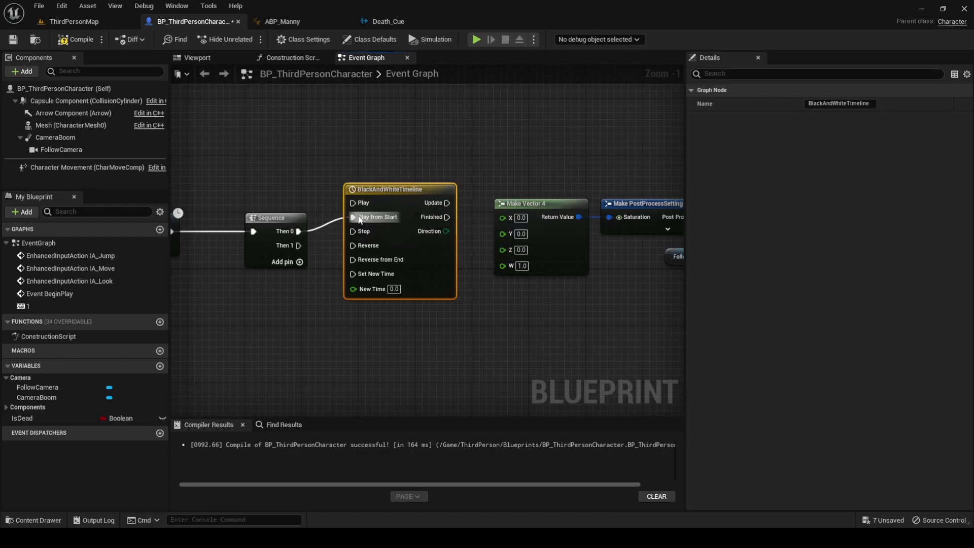
right_click_drag(409, 138, 244, 135)
left_click_drag(224, 196, 536, 175)
left_click(404, 186)
Tidy the timeline's Update wire with a reroute point near the timeline.
double_click(404, 184)
left_click_drag(402, 179, 272, 174)
right_click_drag(172, 184, 330, 178)
Set BlackAndWhiteTimeline's length to 2 and add a float track named CurrentValue.
double_click(336, 181)
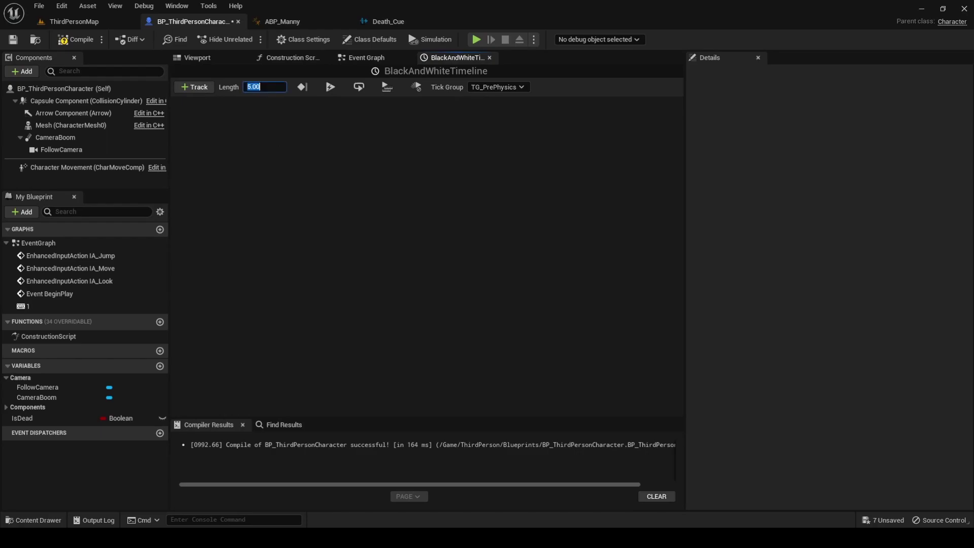
type("2")
key("Return")
left_click(183, 86)
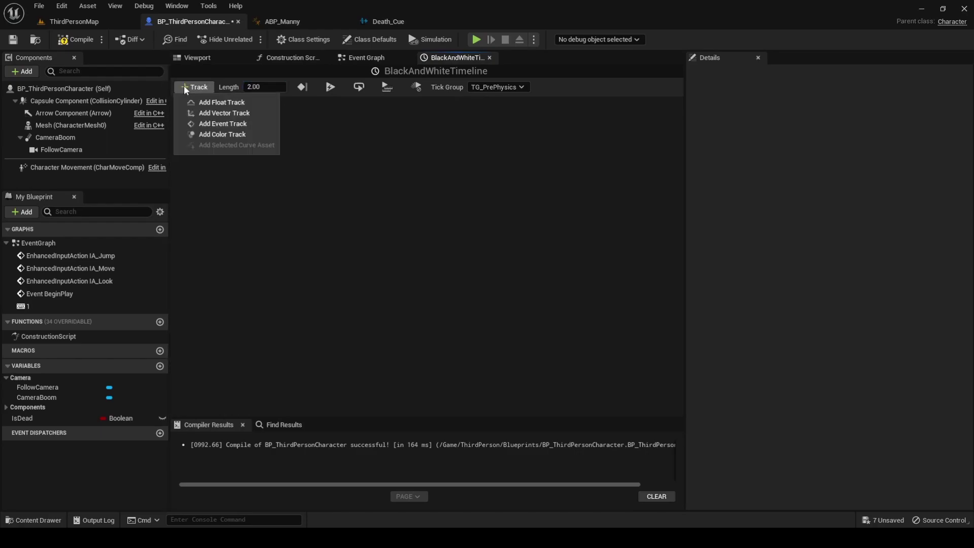
left_click(257, 102)
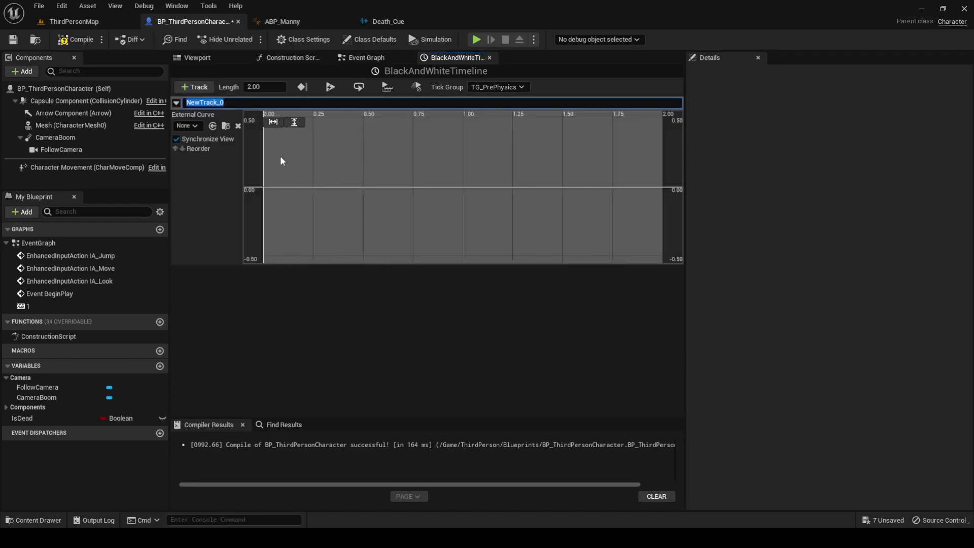
type("CurrentValue")
Add two keys to the CurrentValue curve, setting the first to time 0, value 1.
right_click(282, 185)
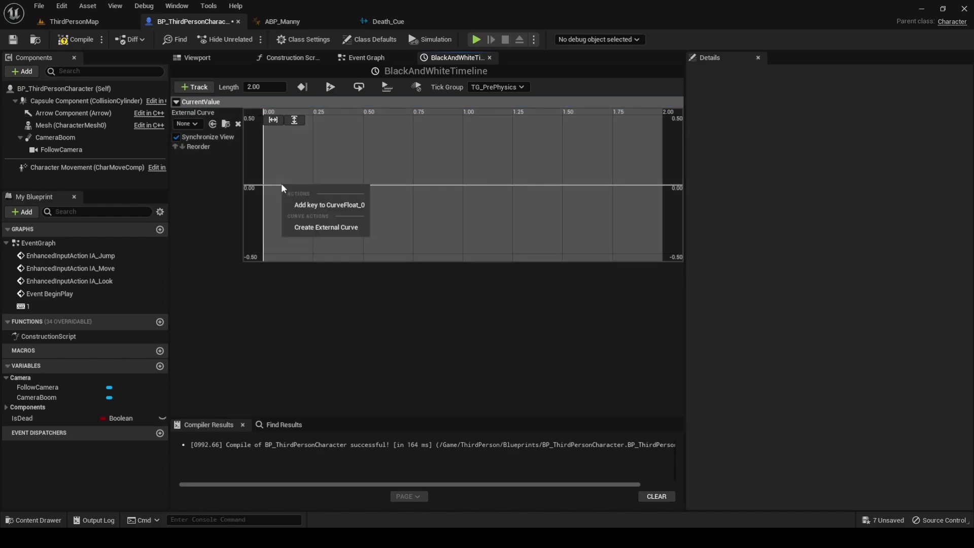
left_click(351, 206)
right_click(379, 167)
left_click(408, 188)
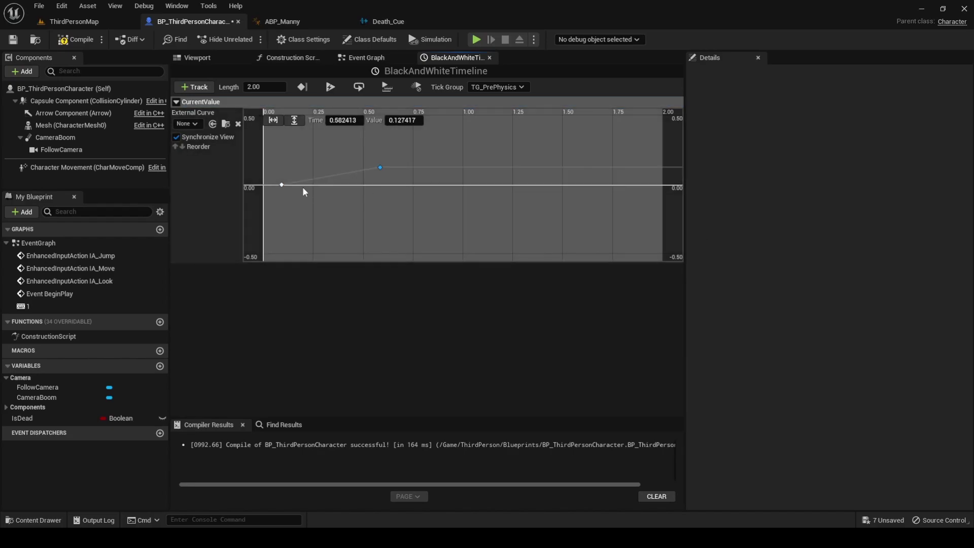
left_click(345, 120)
type("0")
key("Return")
left_click(403, 122)
type("1")
key("Return")
Set the second CurrentValue key to time 2, value 0.
left_click(380, 168)
left_click(344, 120)
type("2")
key("Tab")
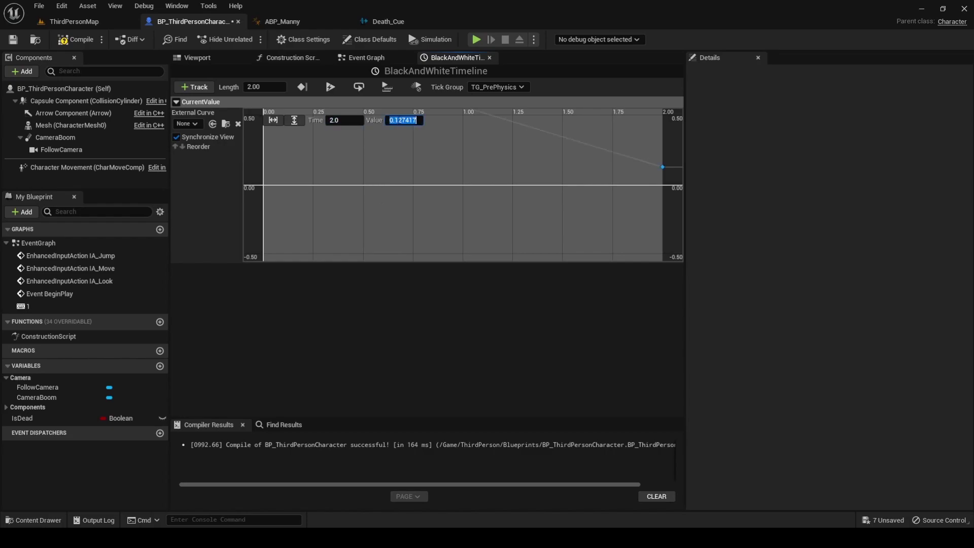
type("0")
key("Return")
left_click(453, 208)
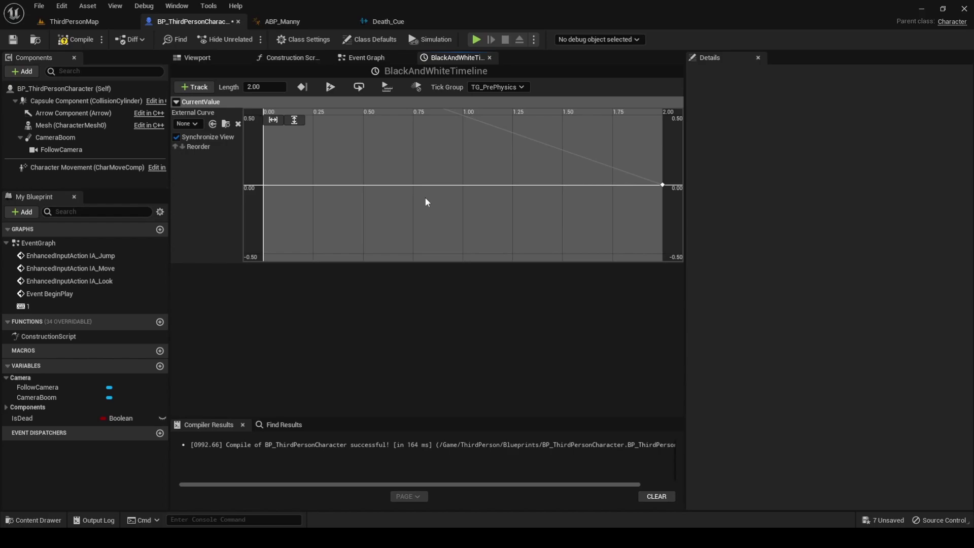
Wire Current Value into Make Vector 4's X, Y and Z, compile, and test-play ThirdPersonMap.
left_click(382, 57)
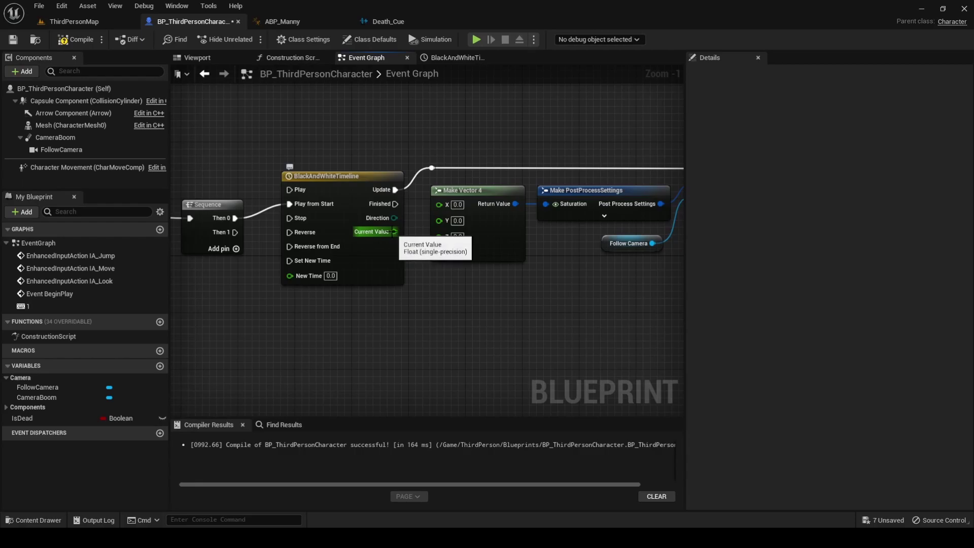
left_click_drag(394, 231, 439, 204)
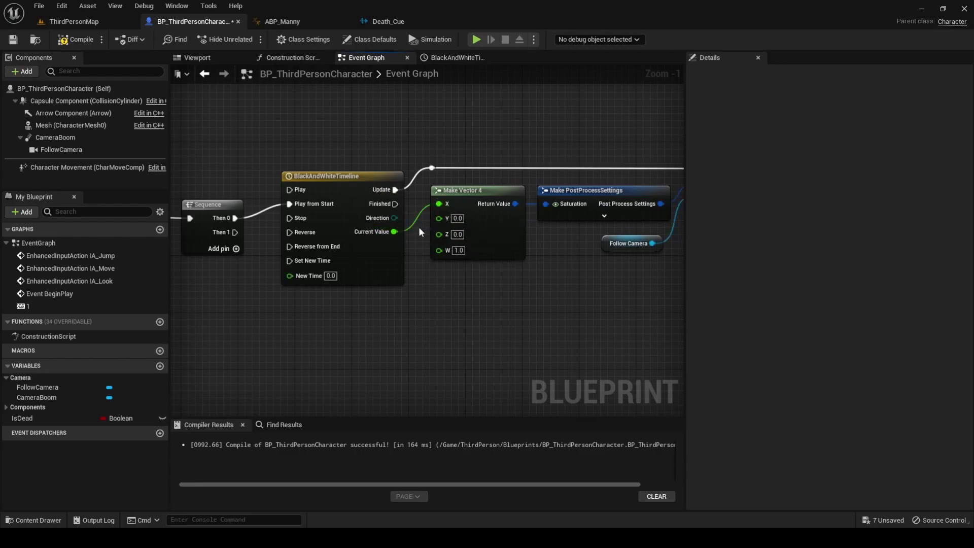
left_click_drag(395, 232, 439, 234)
left_click(70, 36)
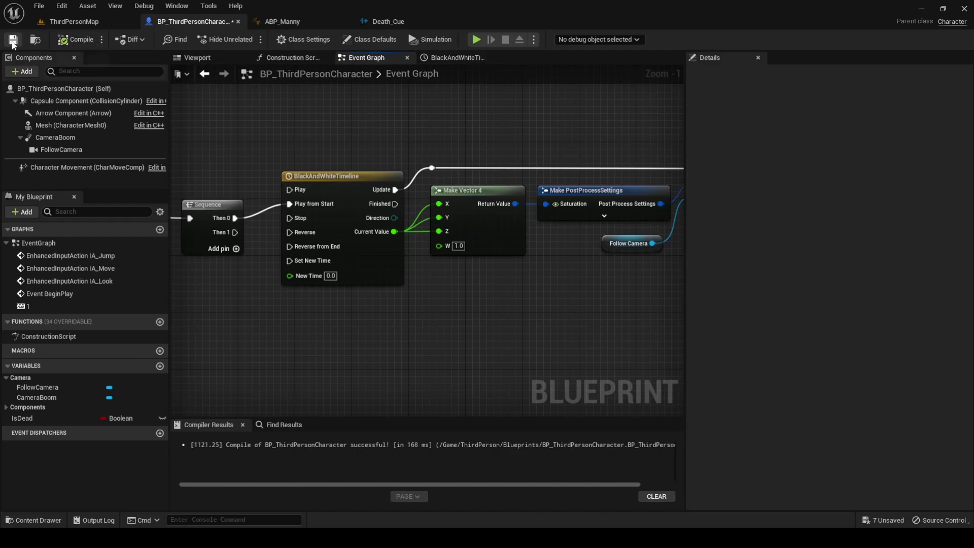
left_click(80, 23)
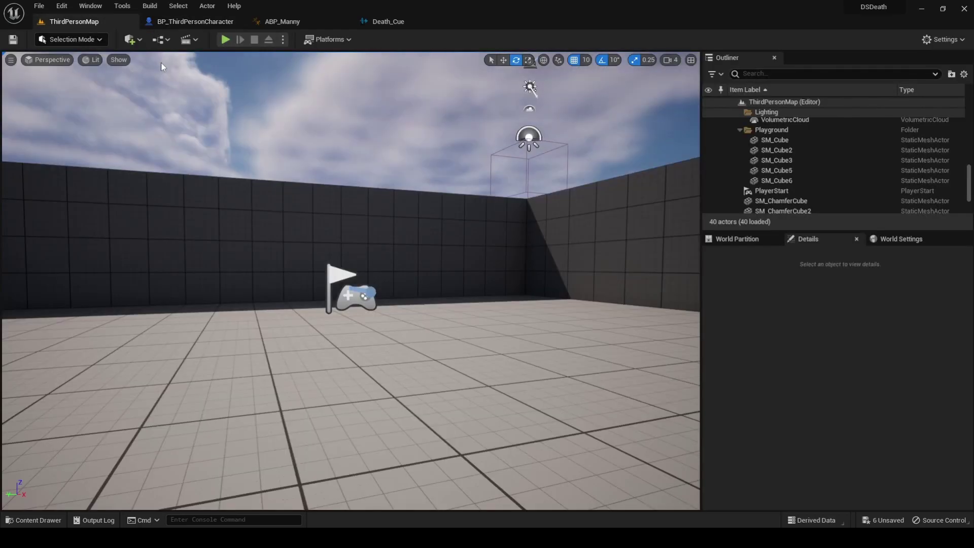
left_click(225, 40)
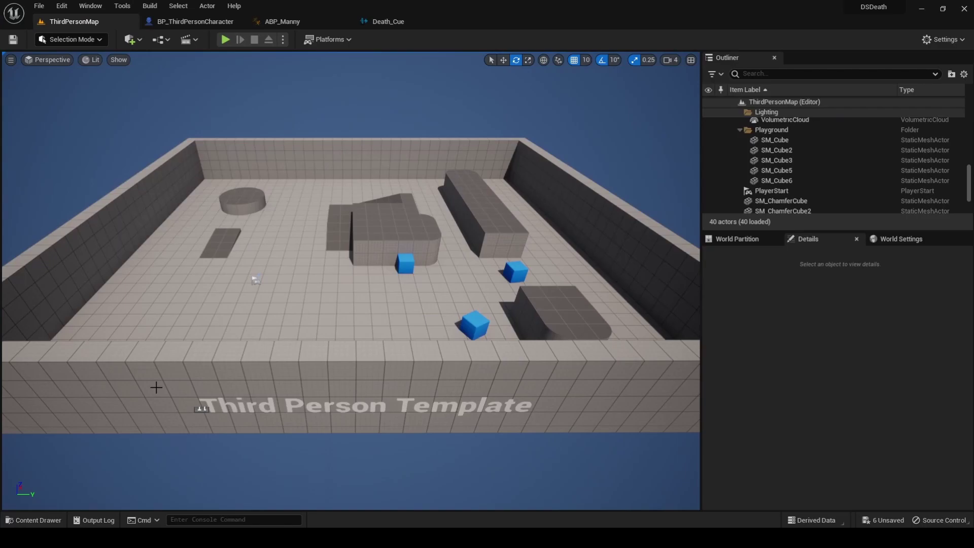
Add a Play Sound 2D node off Then 1 with its Sound set to darkbell.
left_click(197, 22)
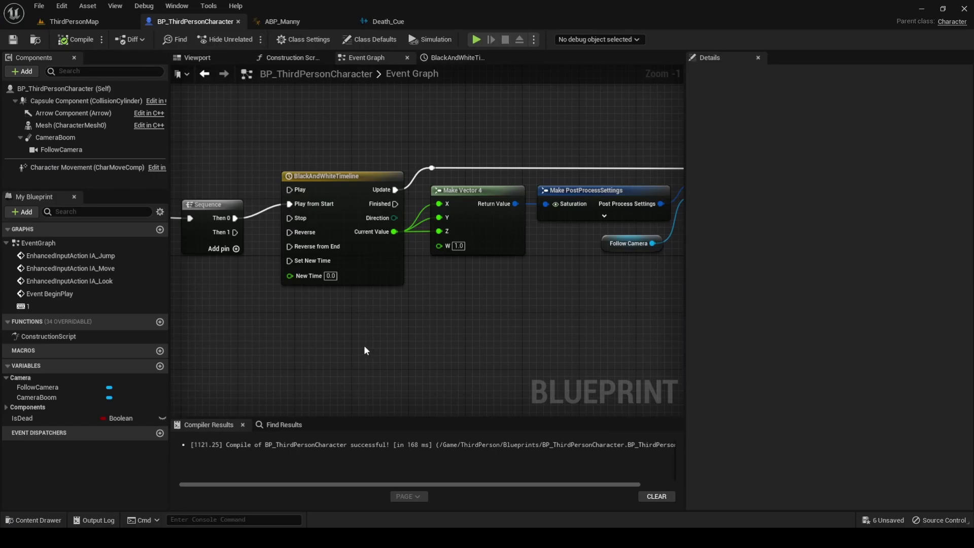
left_click_drag(234, 232, 285, 356)
type("play sound 2d")
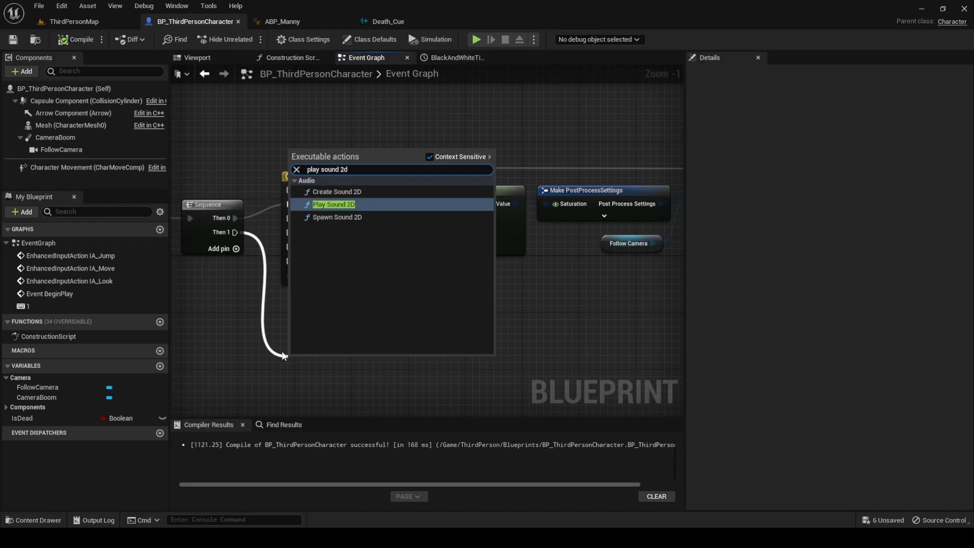
key("Return")
left_click_drag(320, 402, 364, 391)
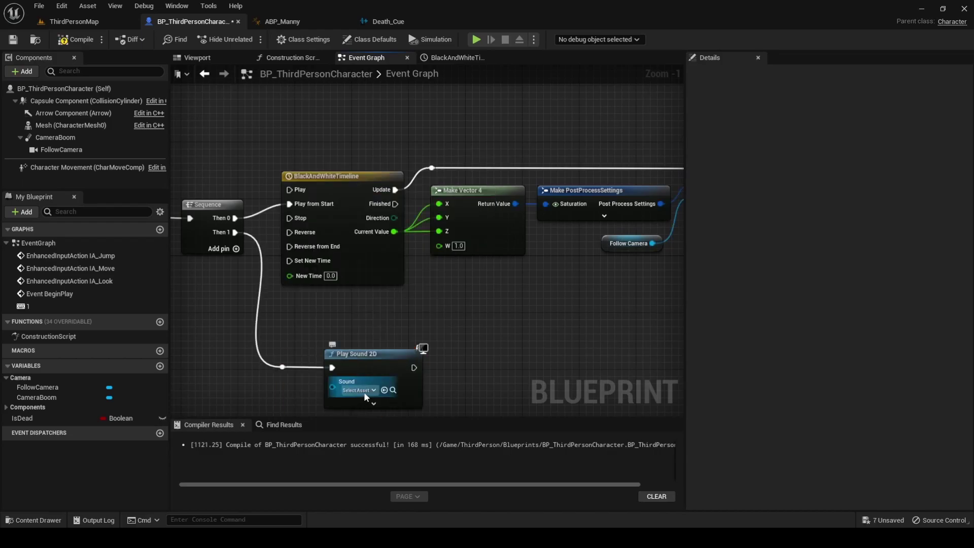
left_click(365, 391)
type("darkbe")
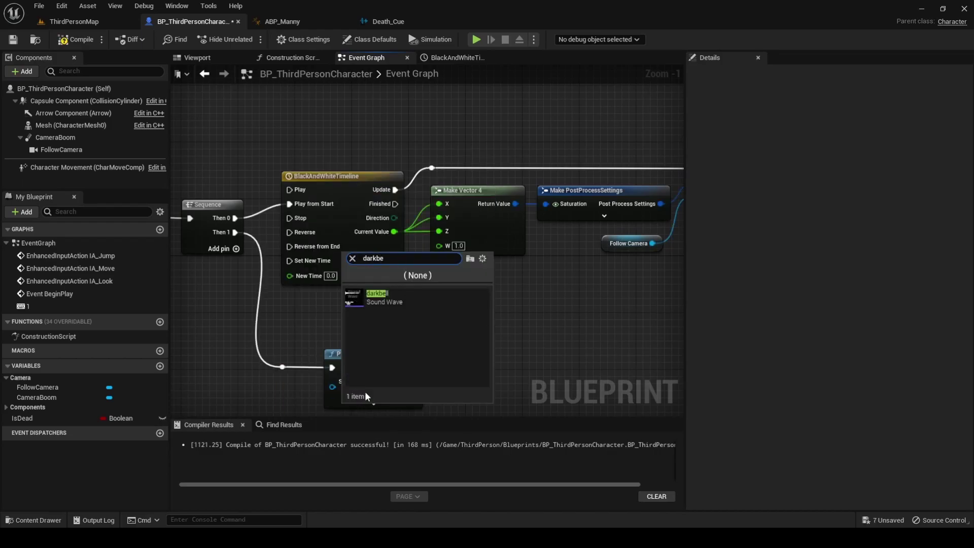
left_click(402, 304)
right_click_drag(470, 339, 499, 301)
Compile the character Blueprint and test-play ThirdPersonMap to hear the bell on death.
left_click(75, 40)
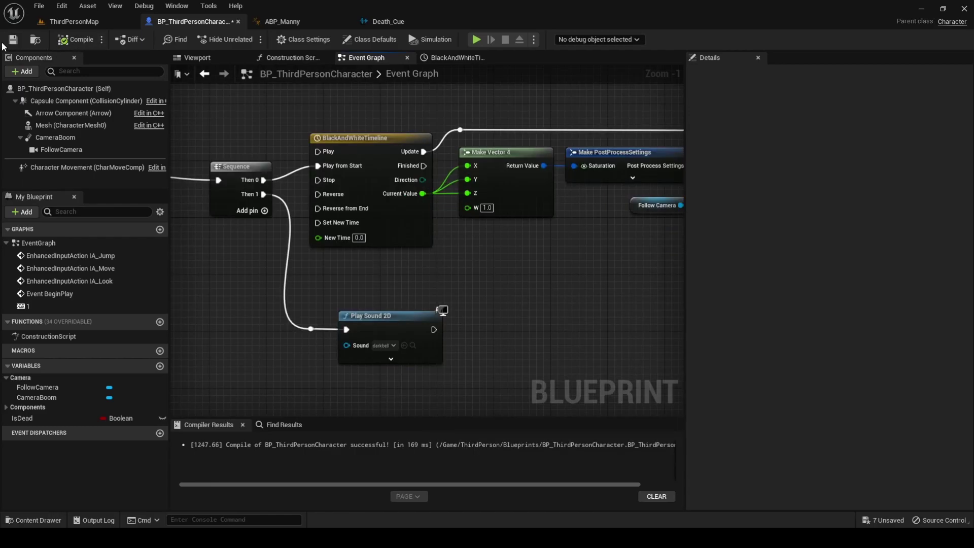
left_click(71, 22)
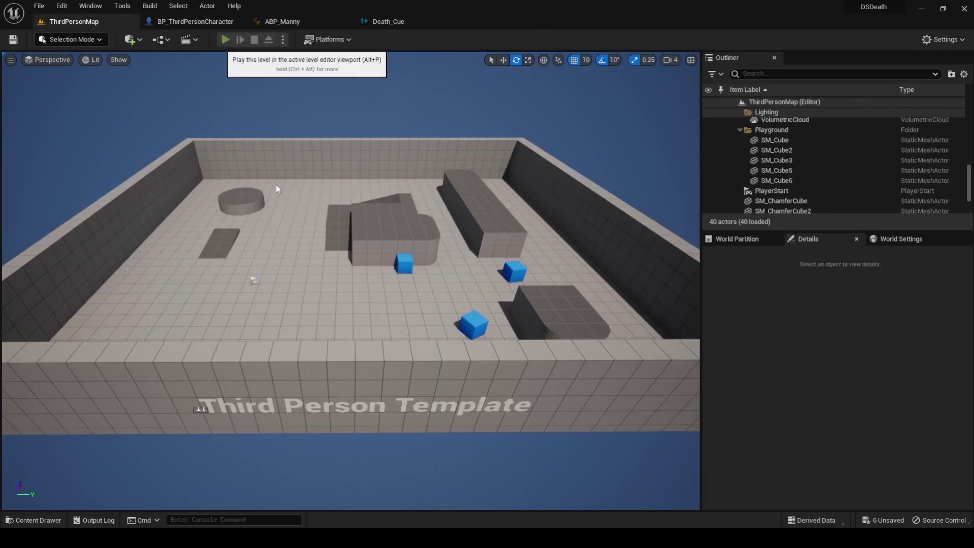
left_click(224, 40)
left_click(318, 260)
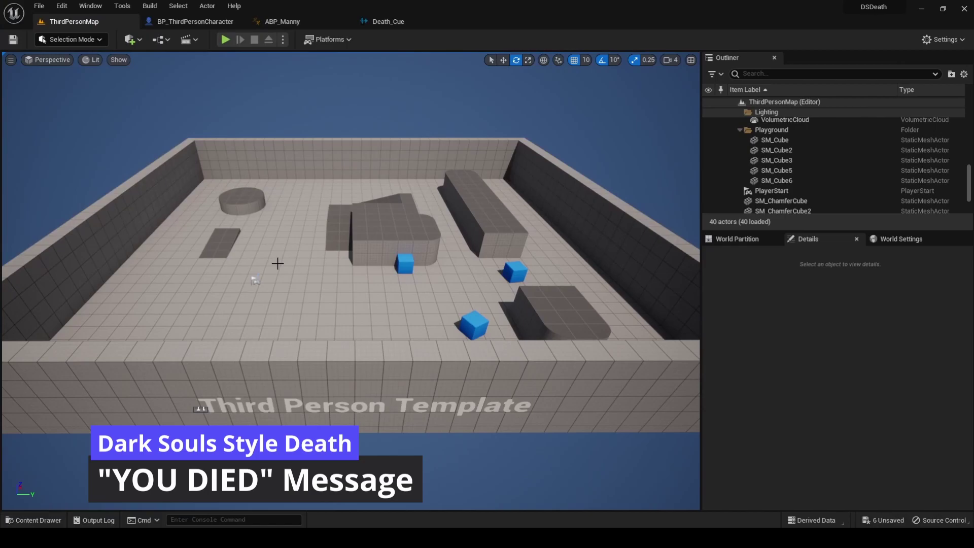
In the Content Drawer's DSDeath folder, create a User Widget Blueprint WBP_YouDiedMessage and open it.
left_click(278, 263)
key("ctrl+space")
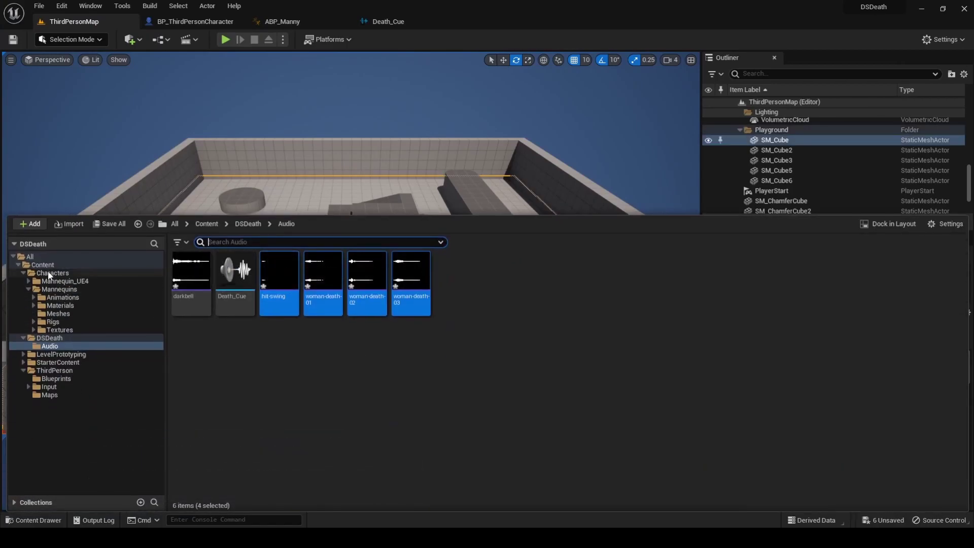
left_click(39, 338)
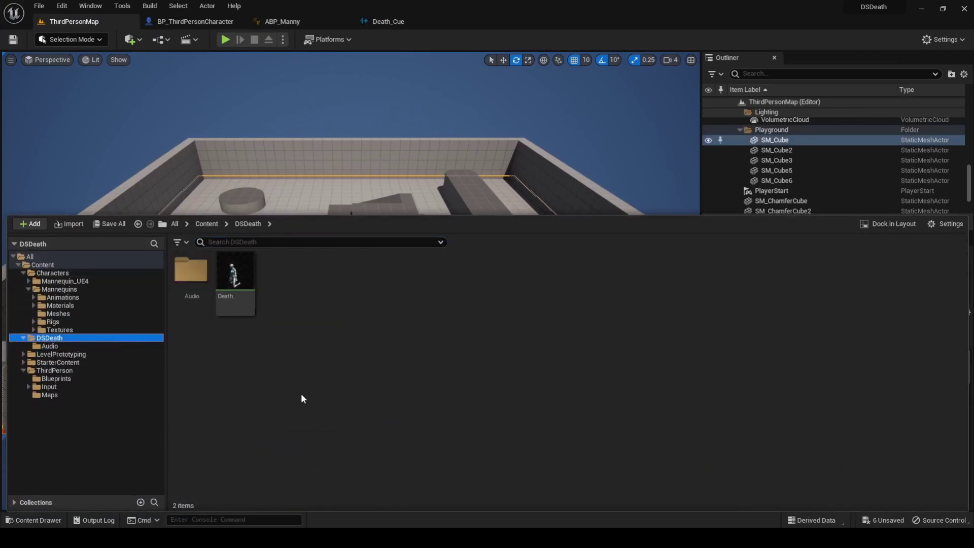
right_click(314, 355)
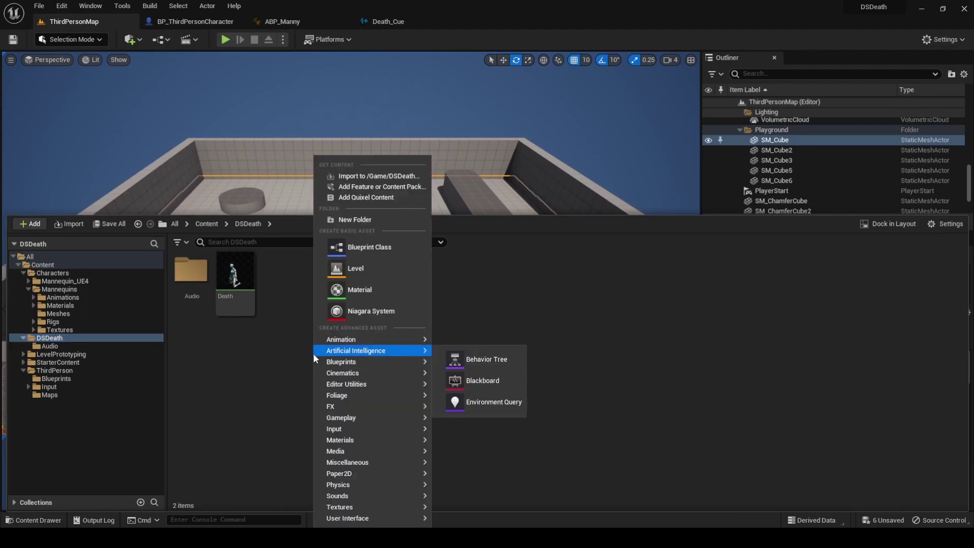
mouse_move(376, 517)
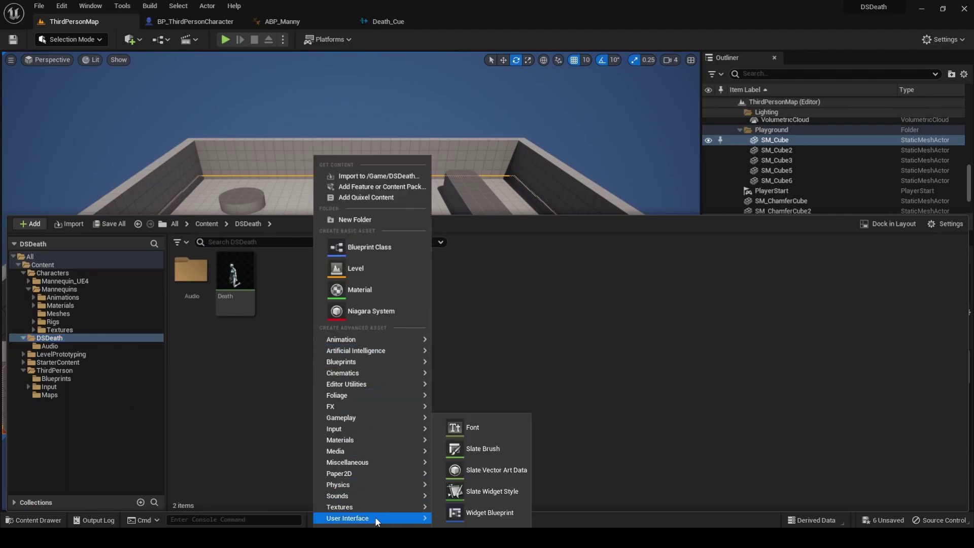
left_click(517, 520)
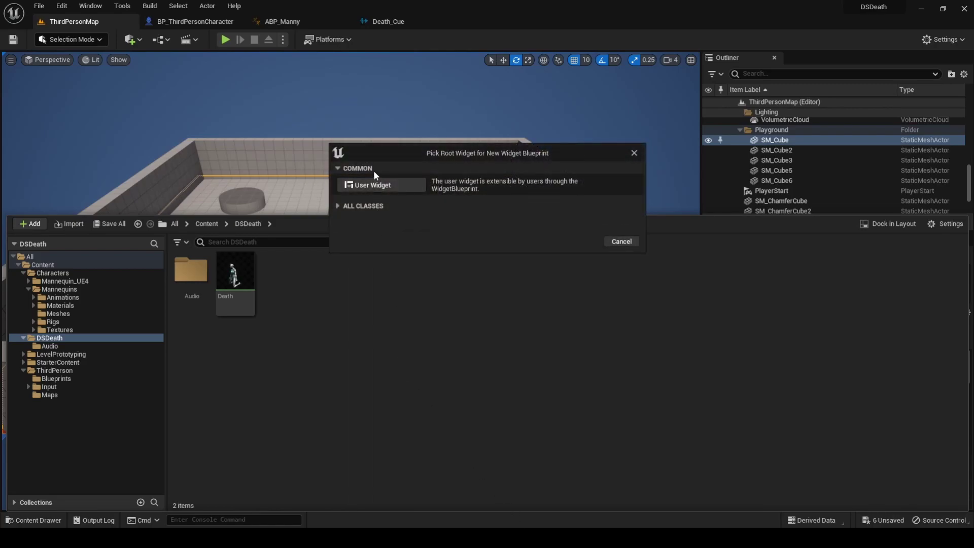
left_click(400, 186)
type("WB")
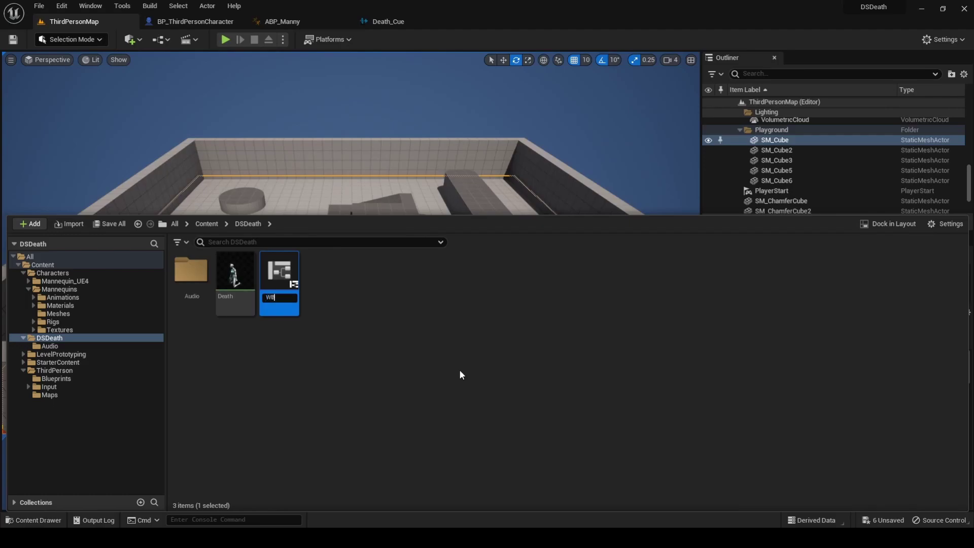
type("P_DiedMessage")
key("Return")
key("Return")
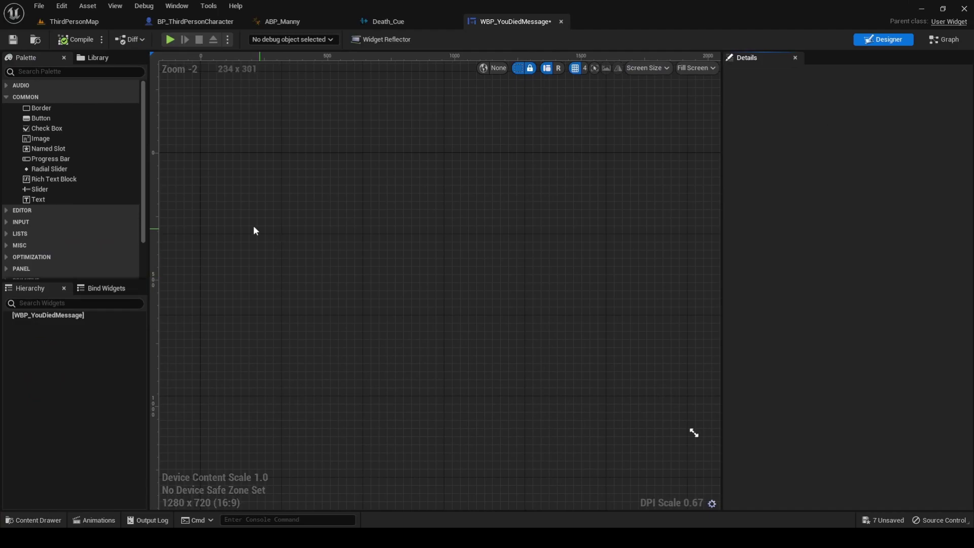
Add a Canvas Panel, a Border inside it, and a Text block inside the Border.
left_click(76, 71)
type("canvas")
left_click_drag(34, 147, 41, 315)
double_click(38, 75)
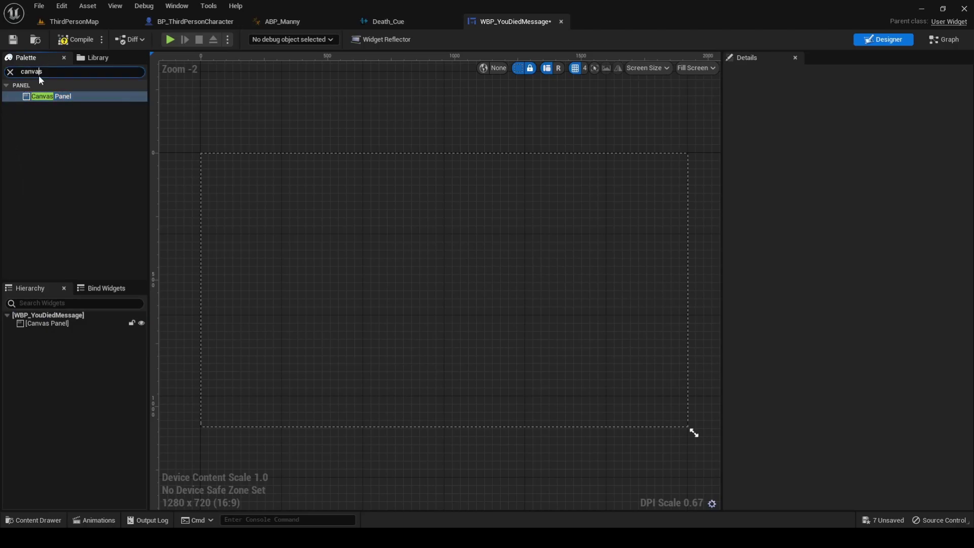
type("border")
left_click_drag(35, 96, 48, 322)
double_click(38, 71)
type("text")
left_click_drag(38, 106, 36, 332)
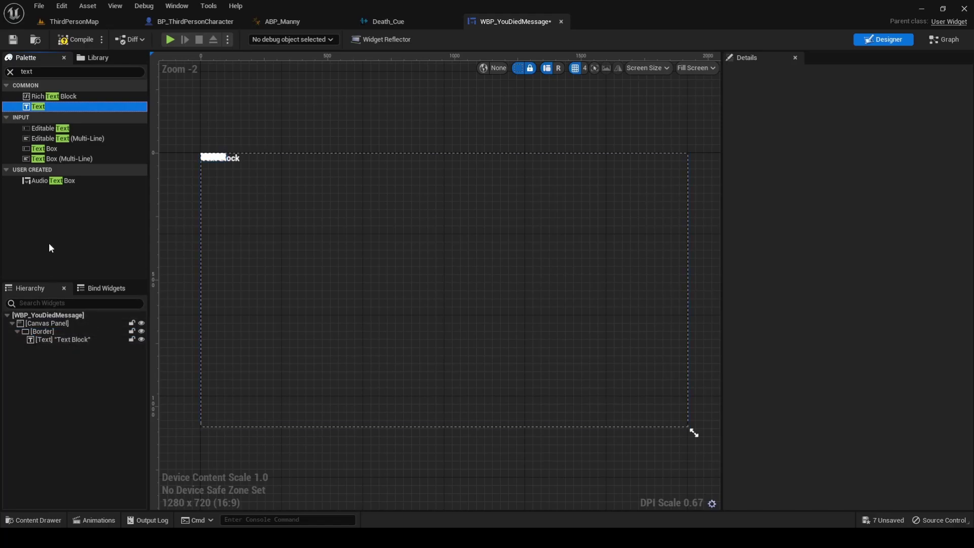
Anchor the Border to middle stretch with position and right offsets of 0.
left_click(50, 332)
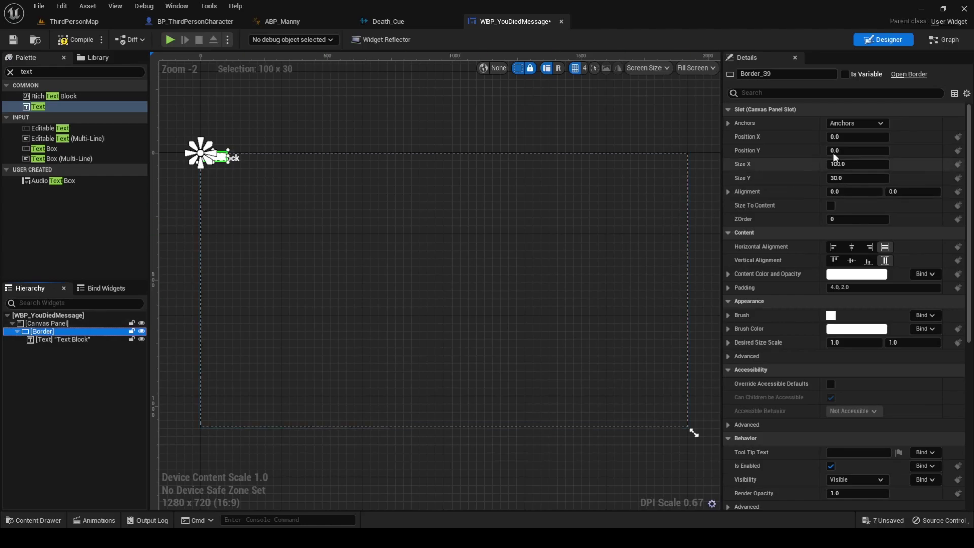
left_click(843, 124)
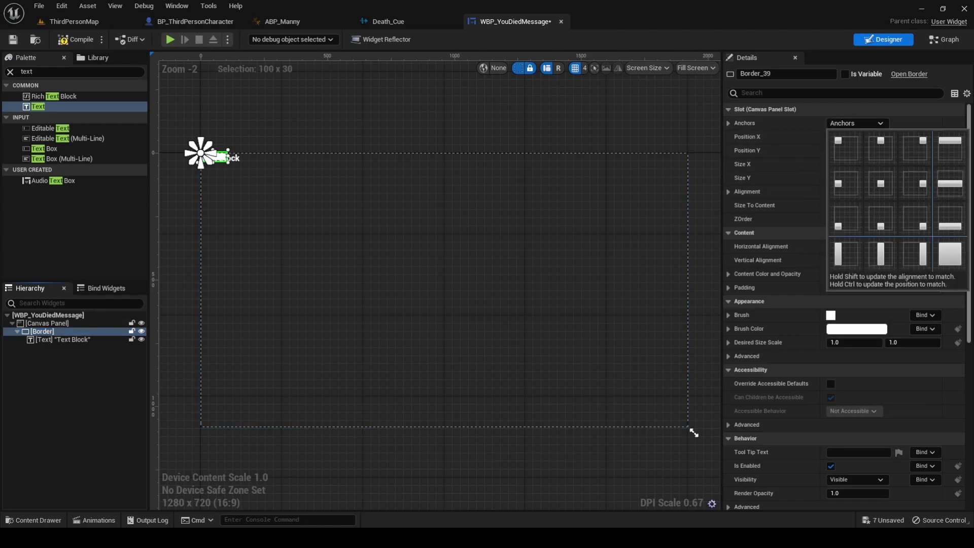
left_click(950, 183)
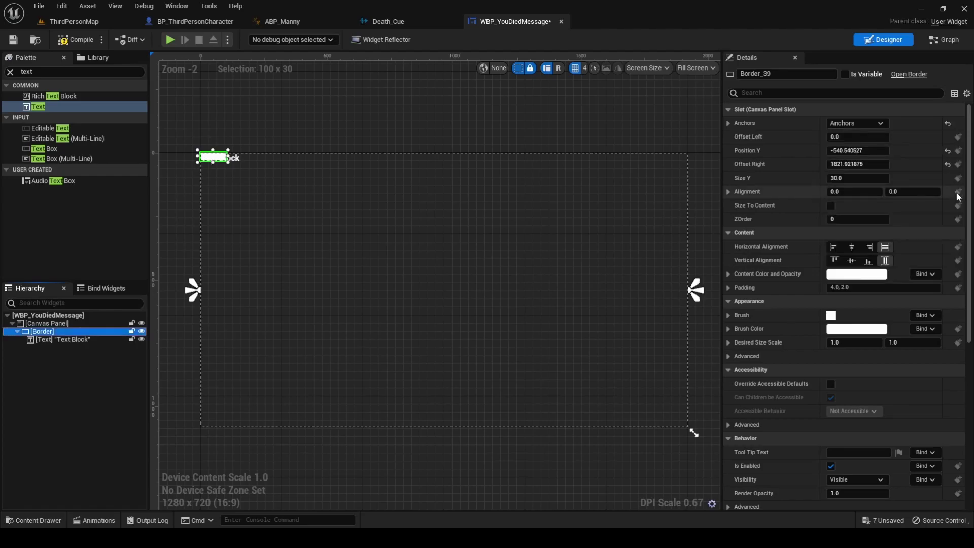
left_click(858, 151)
type("0")
left_click(860, 164)
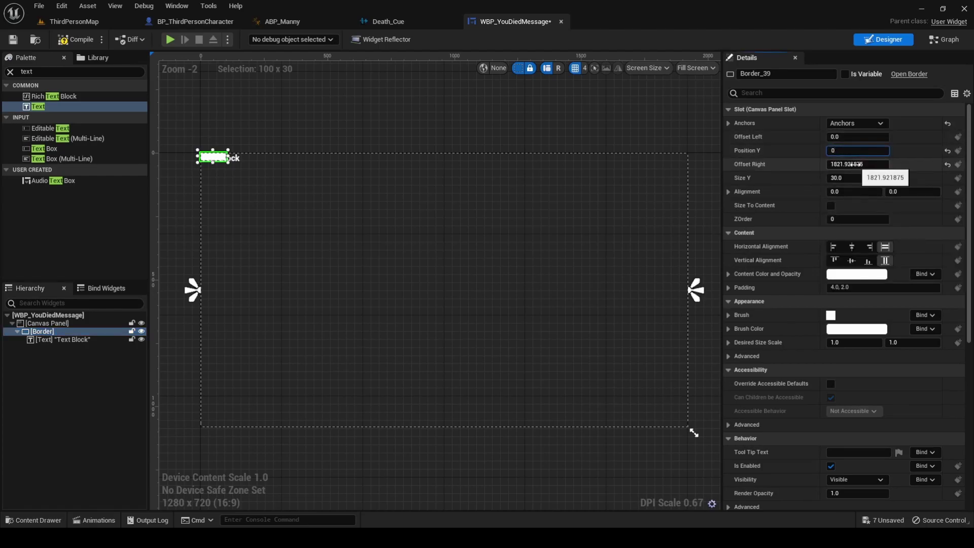
type("0")
key("Return")
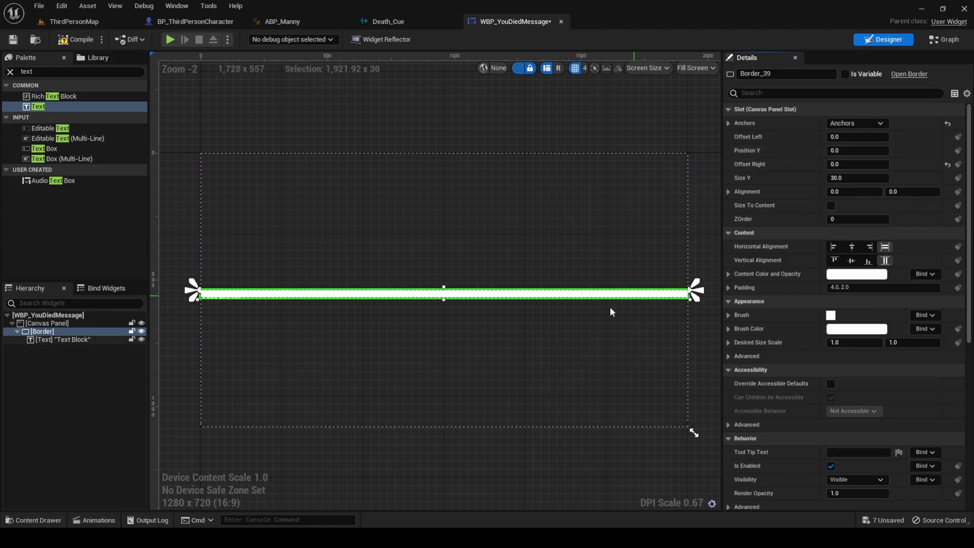
Give the Border a Size Y of 100 and vertical alignment 0.5.
left_click(857, 178)
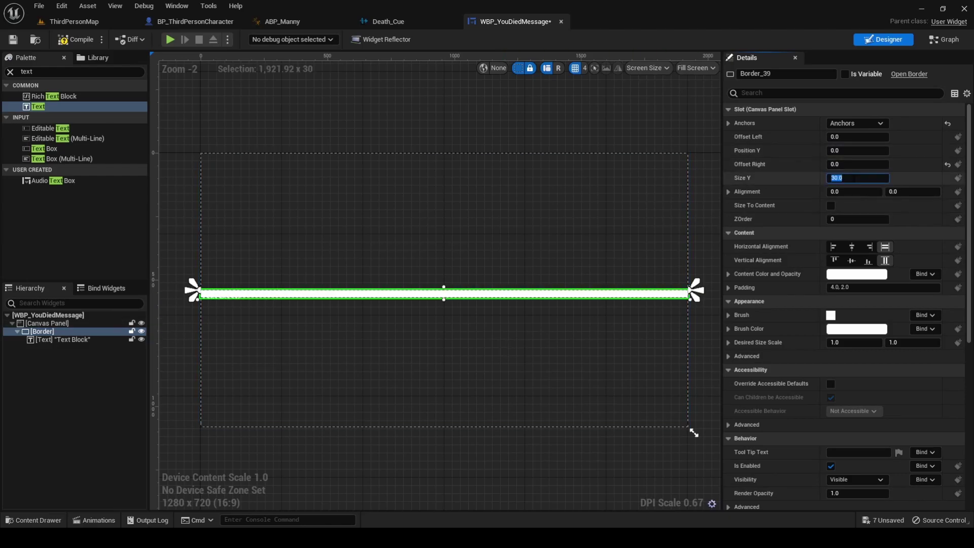
type("100")
key("Return")
left_click(729, 192)
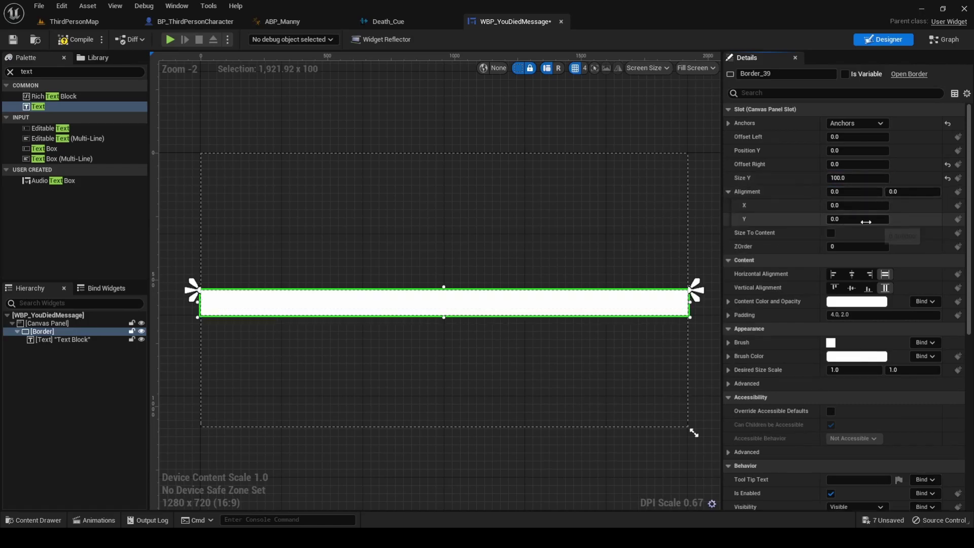
left_click(866, 222)
type("0.5")
key("Return")
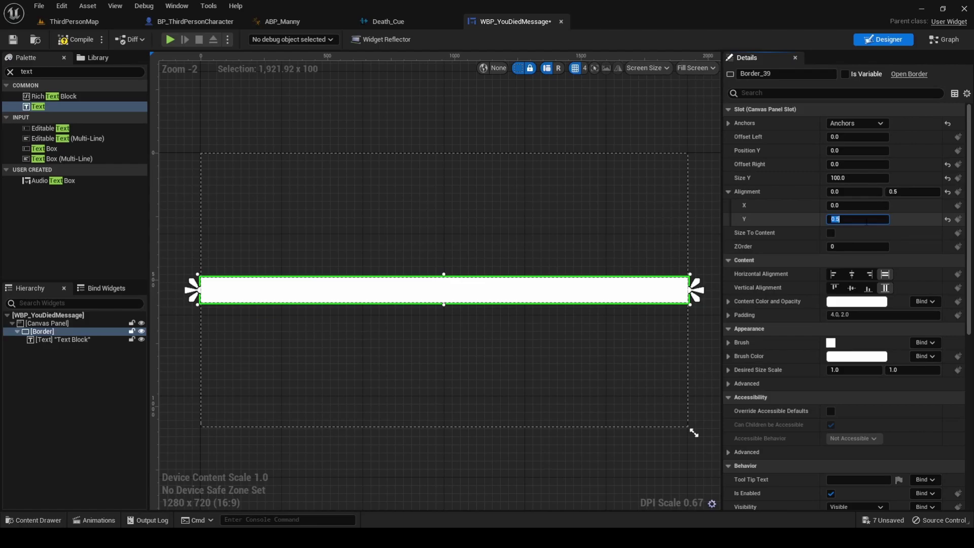
Set the Border's brush colour to black with 0.25 alpha.
left_click(857, 356)
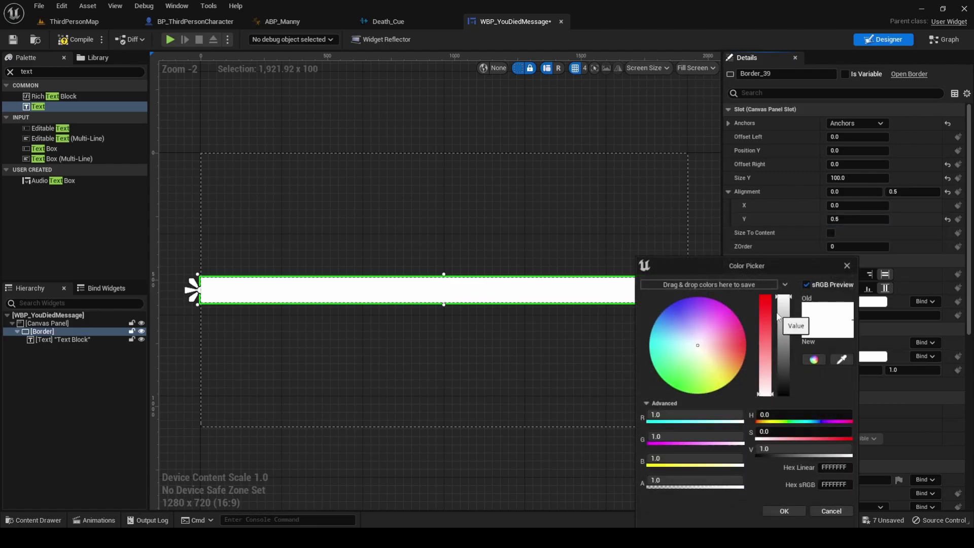
left_click_drag(779, 315, 781, 399)
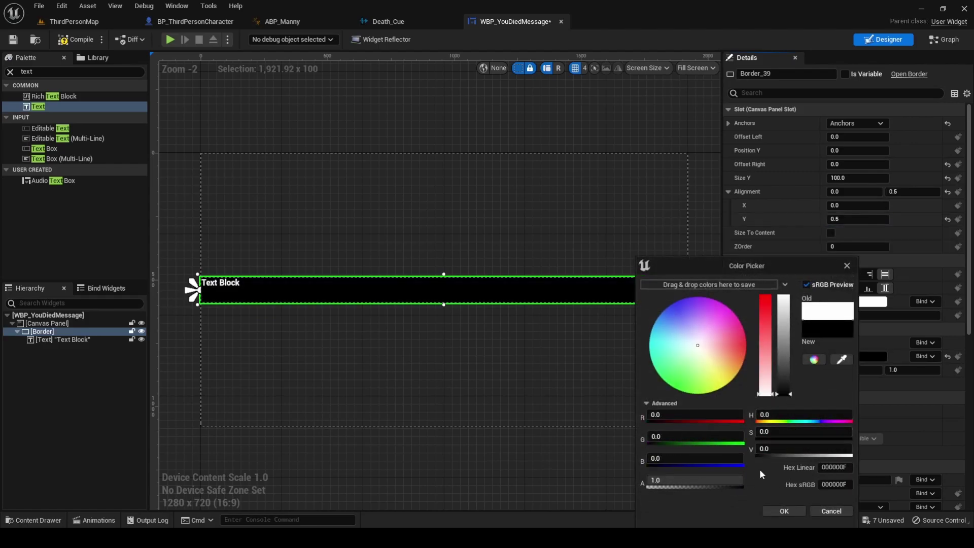
left_click(699, 481)
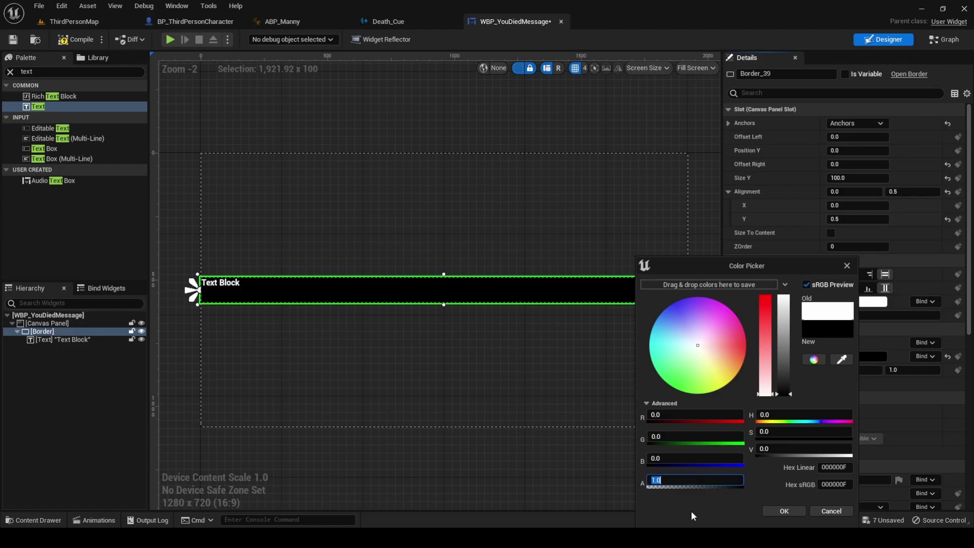
type("0.25")
key("Return")
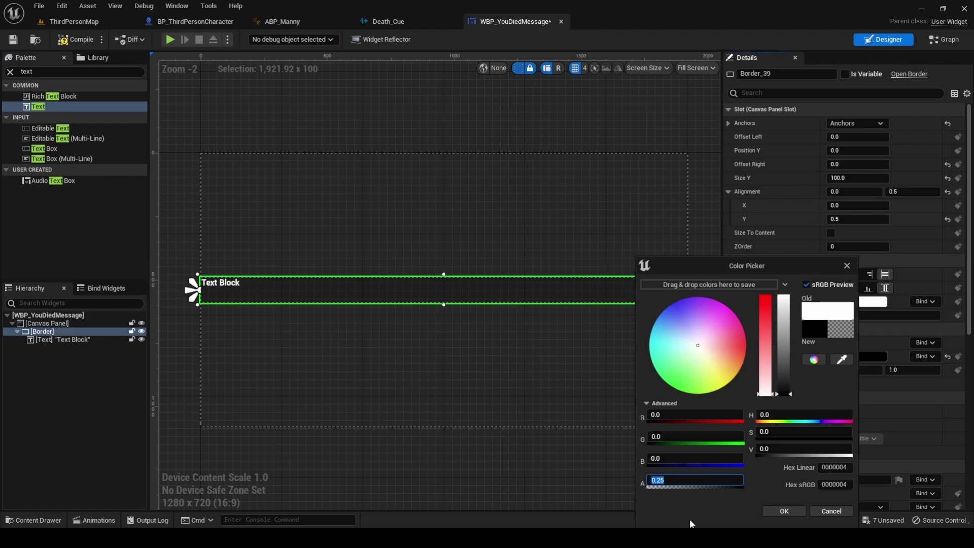
left_click(800, 514)
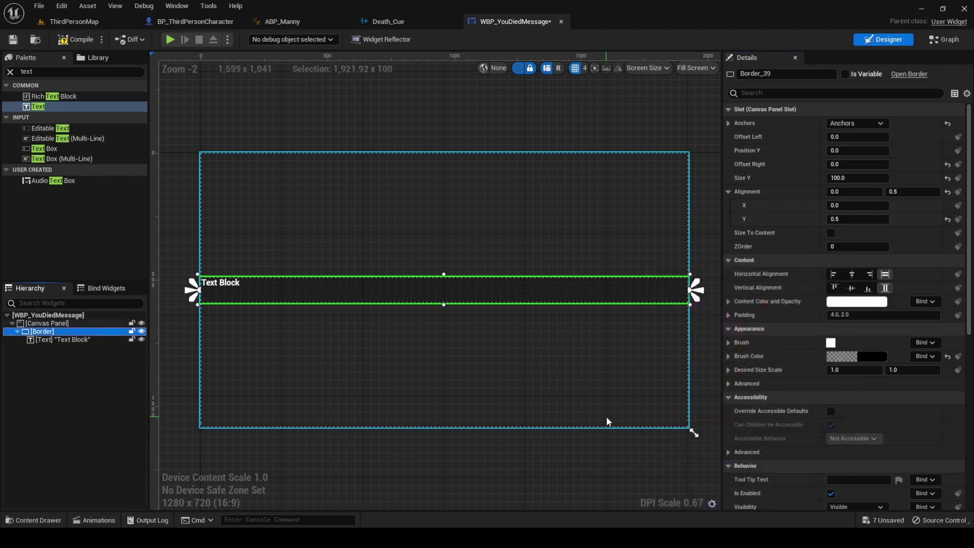
Centre the Text block horizontally and vertically in the band and make it read 'YOU DIED'.
left_click(73, 340)
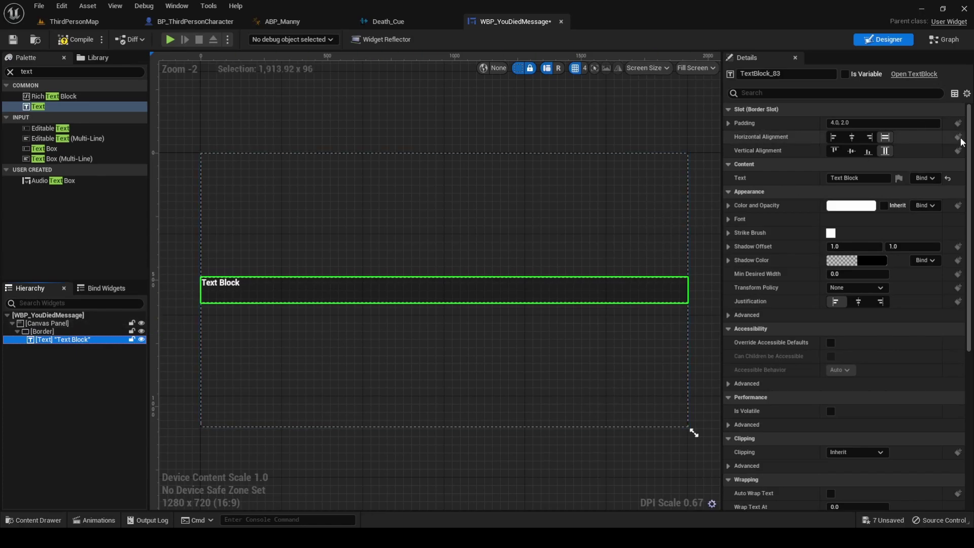
left_click(852, 139)
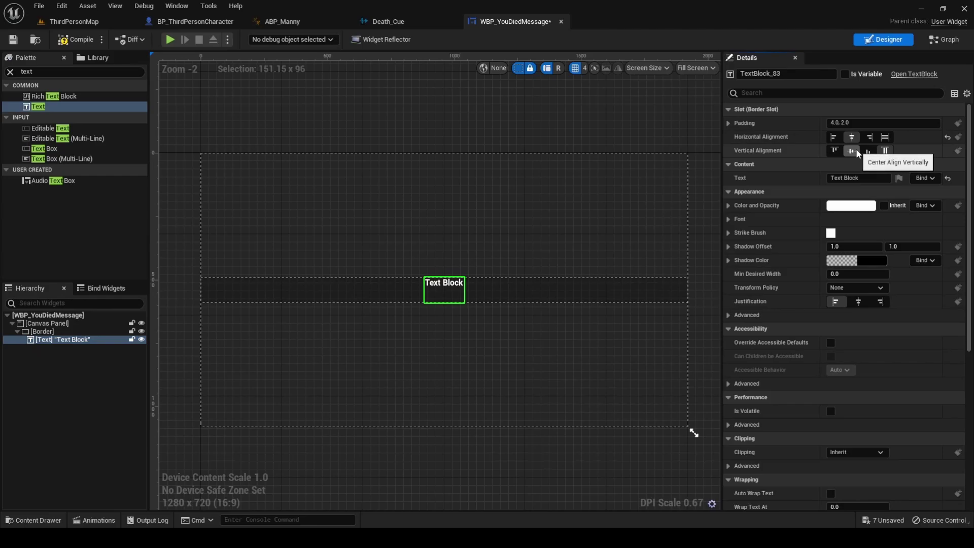
left_click(852, 151)
left_click(855, 177)
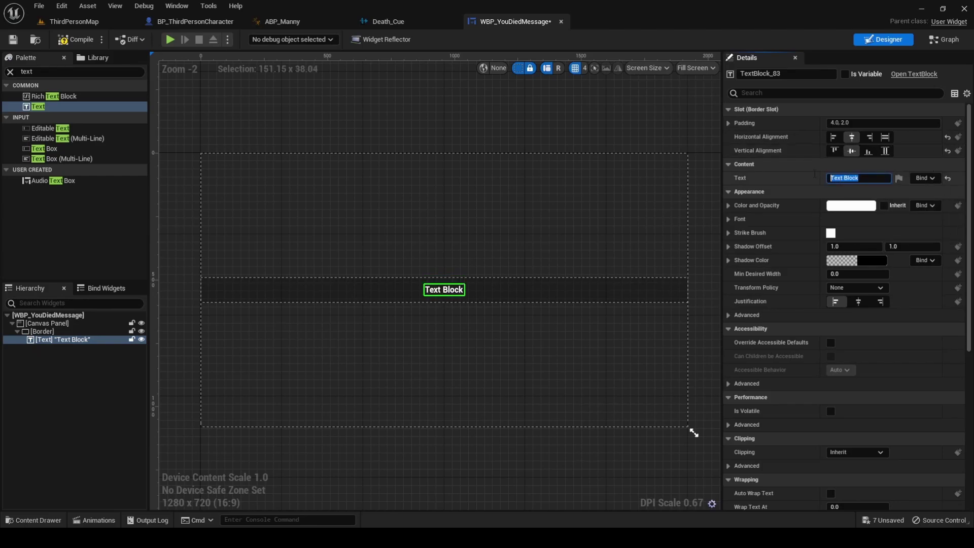
type("YOU DIED")
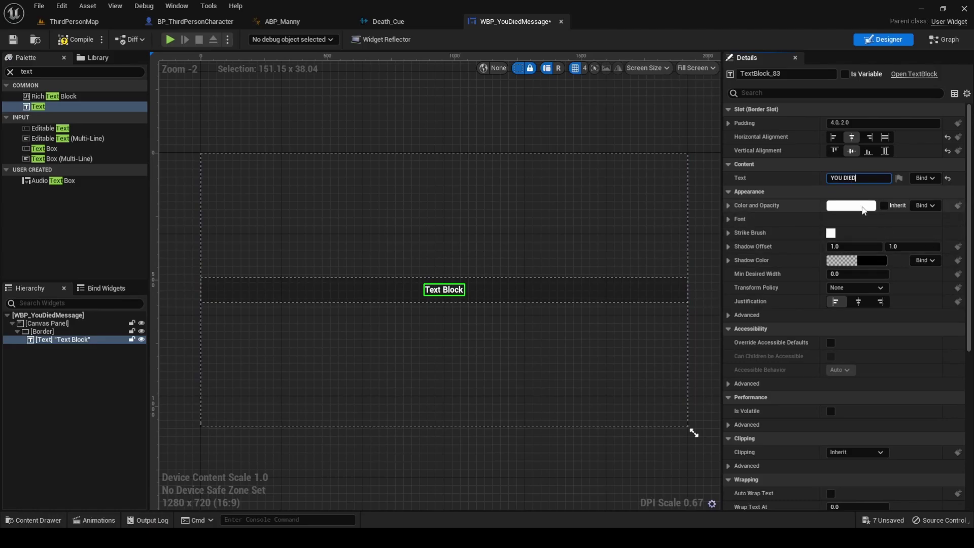
Colour the YOU DIED text dark red and set its font size to 60.
left_click(858, 207)
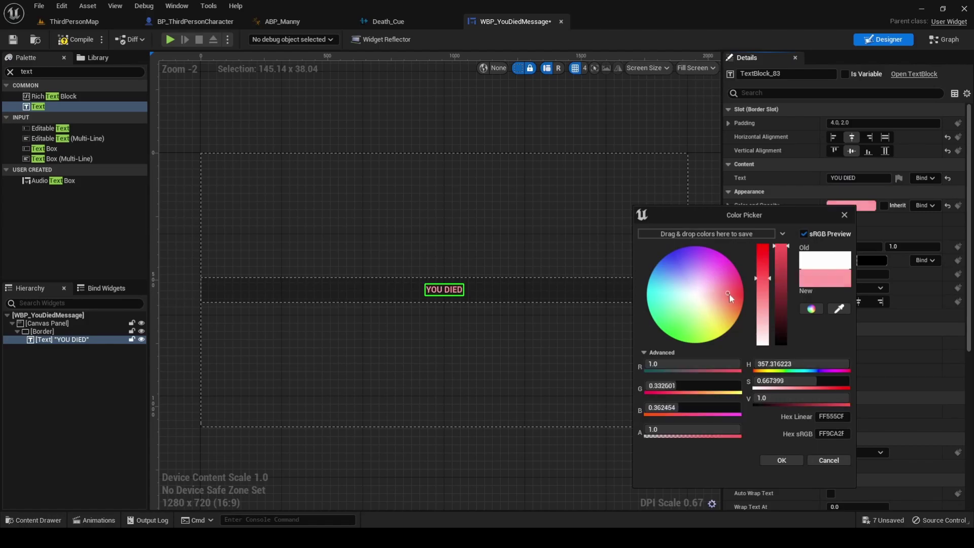
left_click_drag(729, 293, 750, 296)
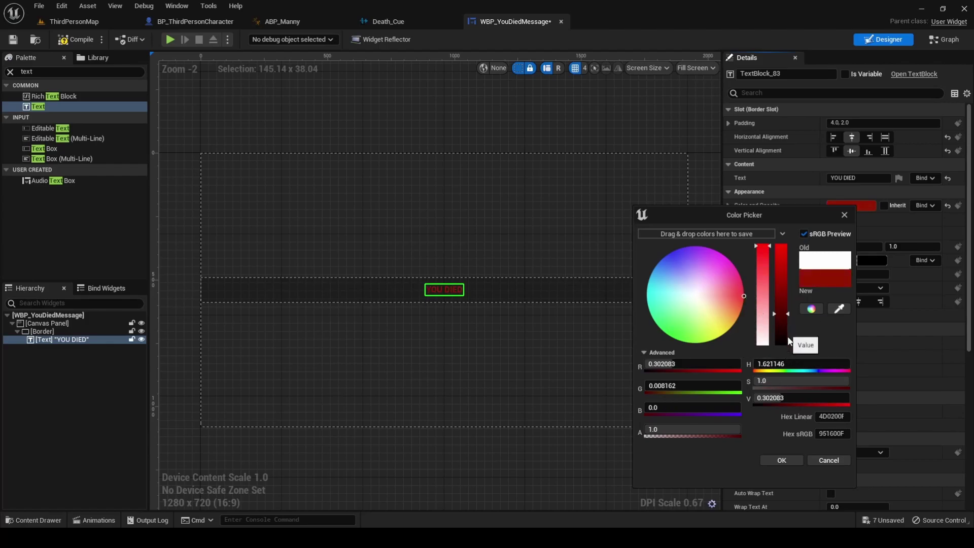
left_click(787, 460)
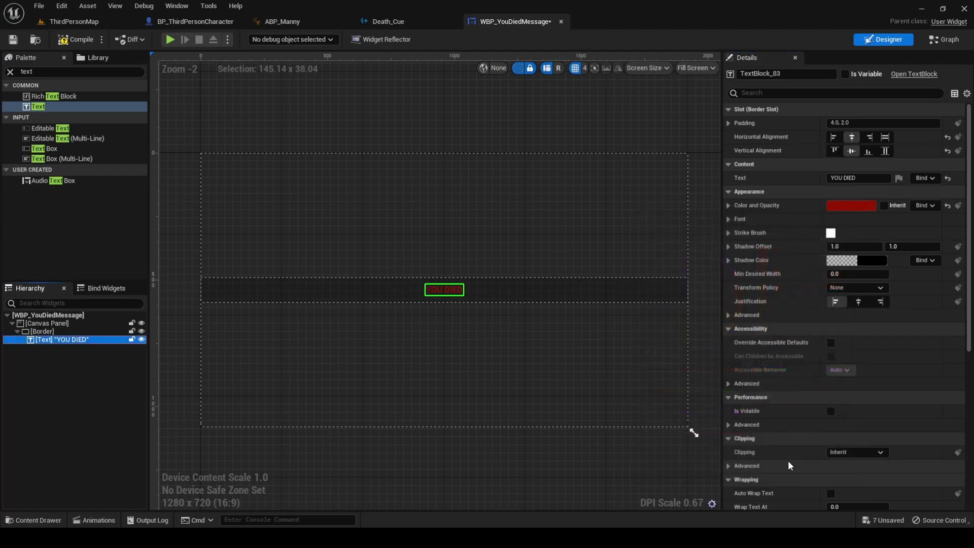
left_click(729, 220)
left_click(842, 259)
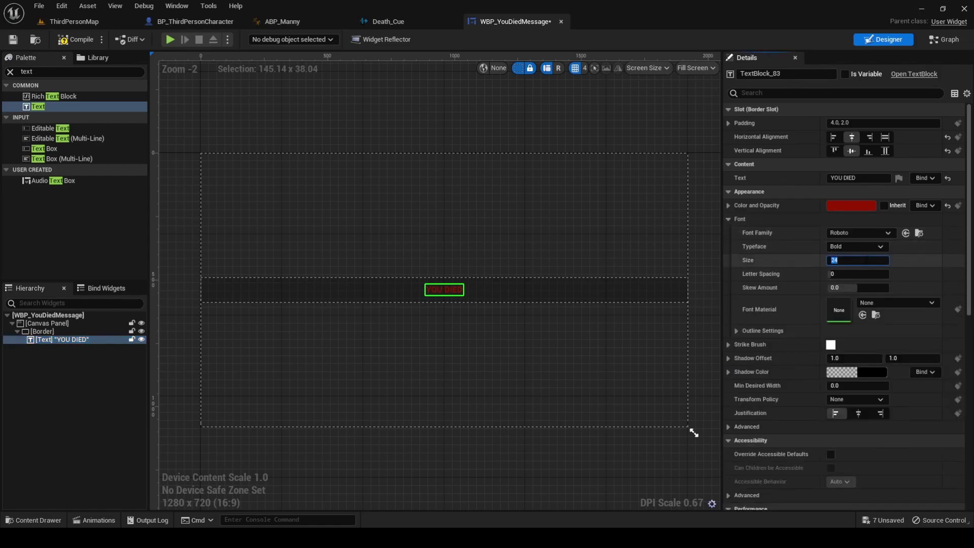
type("60")
key("Return")
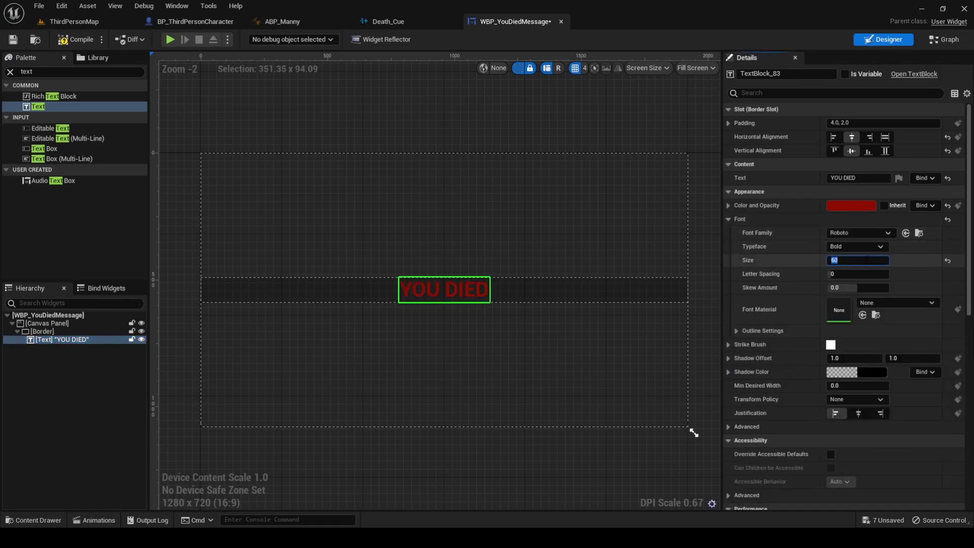
left_click(677, 359)
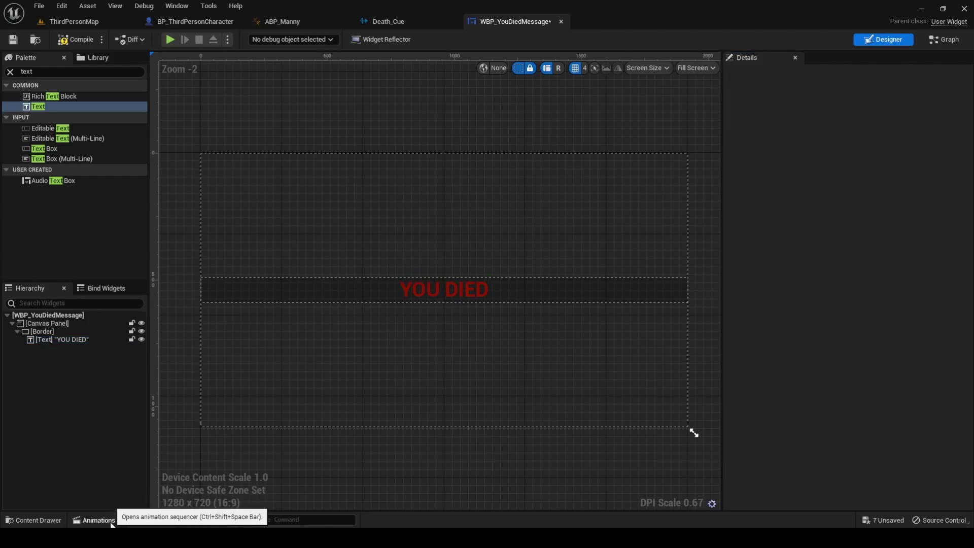
Create a widget animation named MessageAnimation, select it, and close the Animations drawer.
left_click(111, 524)
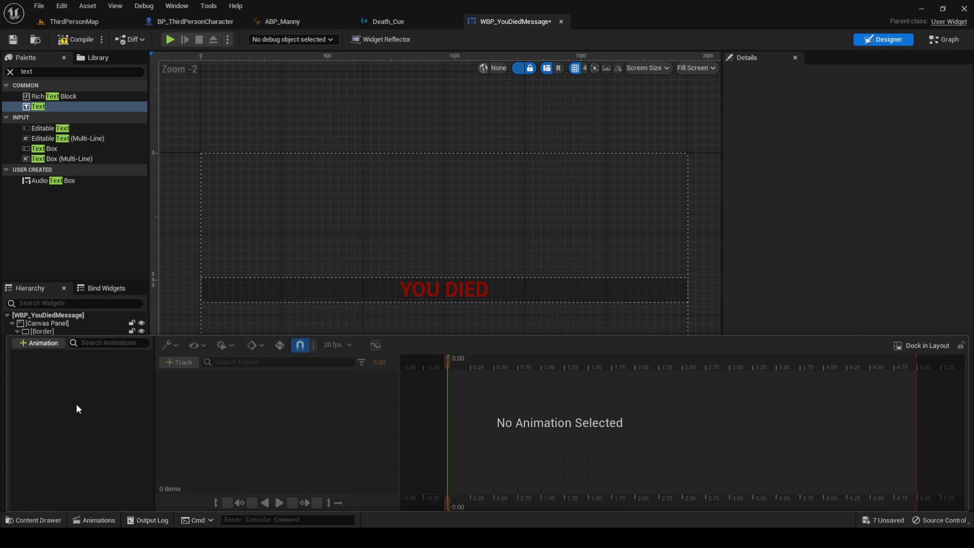
left_click(55, 343)
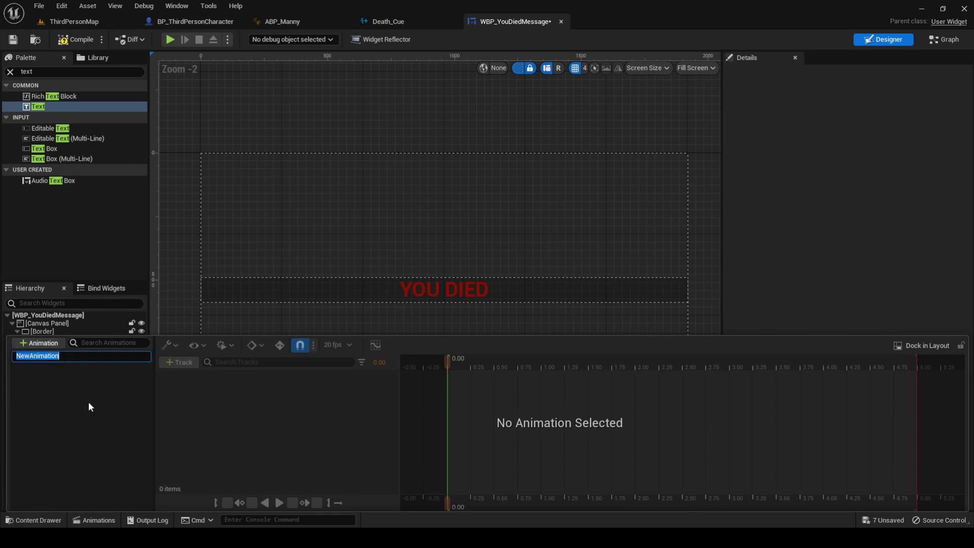
type("MessageAnimation")
key("Return")
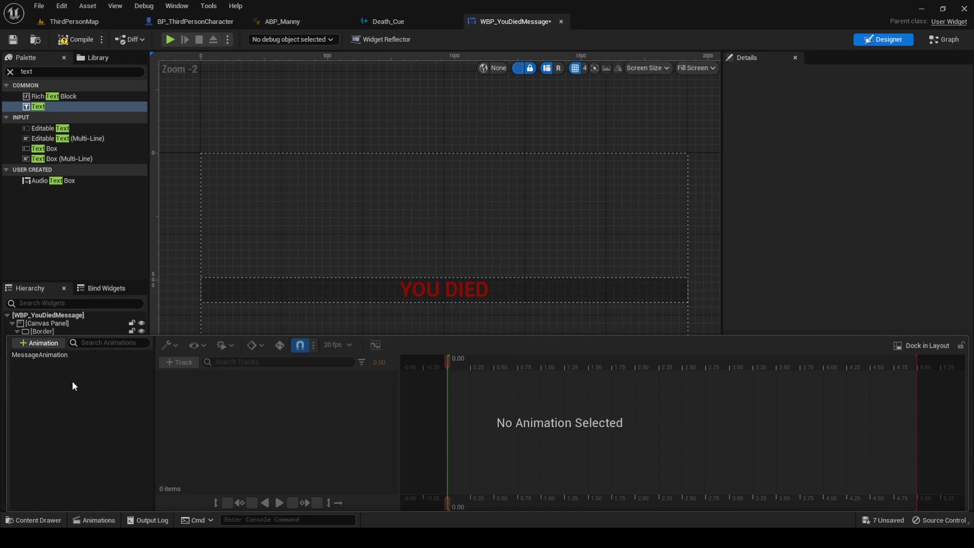
left_click(67, 356)
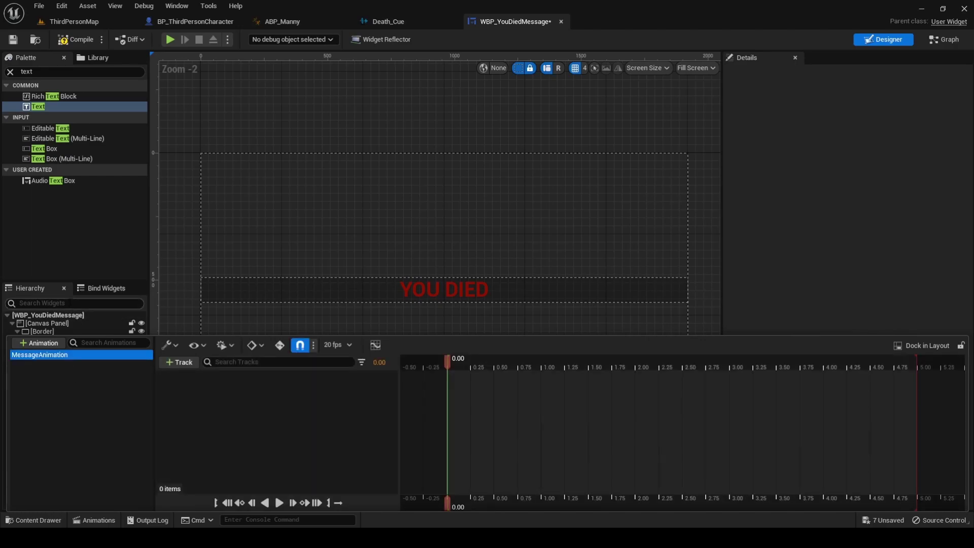
left_click(53, 252)
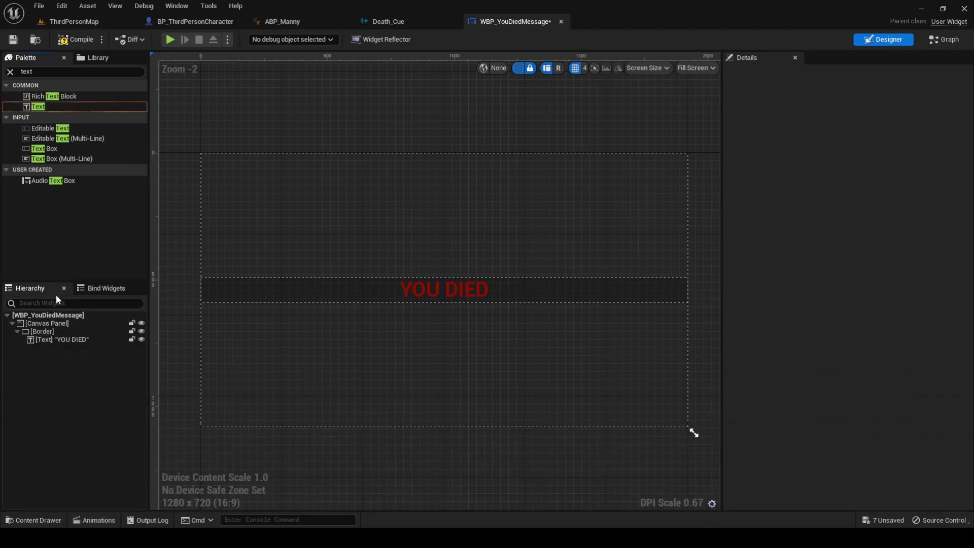
Add a Border track with a Render Opacity property to MessageAnimation.
left_click(46, 331)
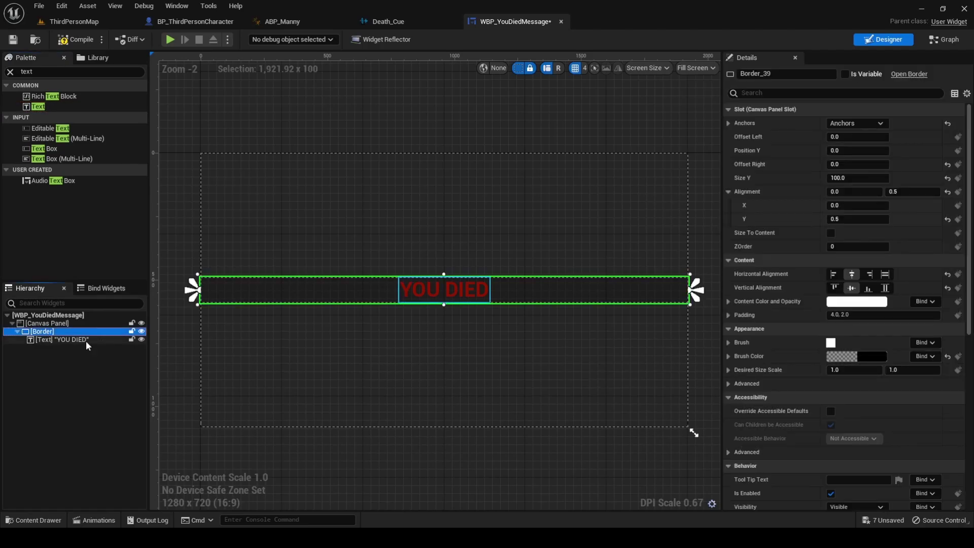
left_click(94, 520)
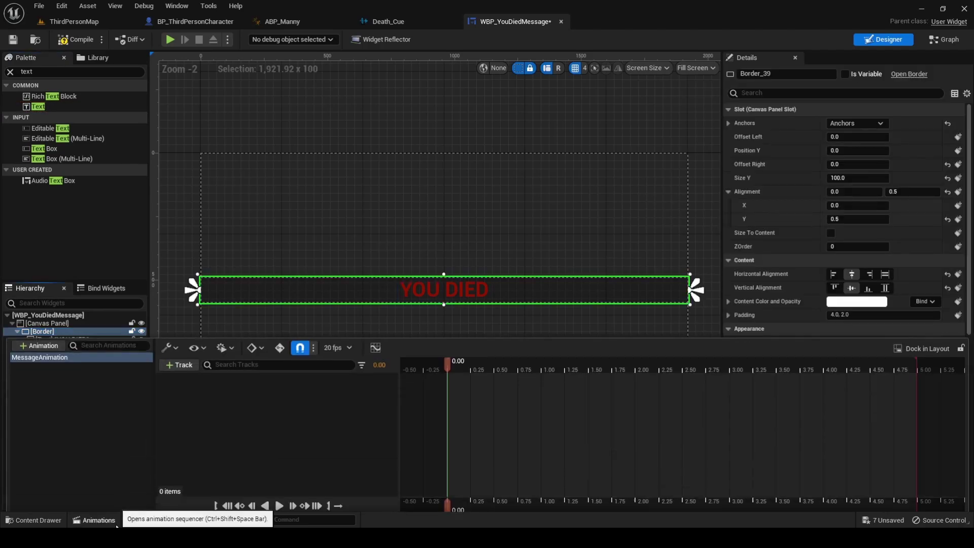
left_click(68, 354)
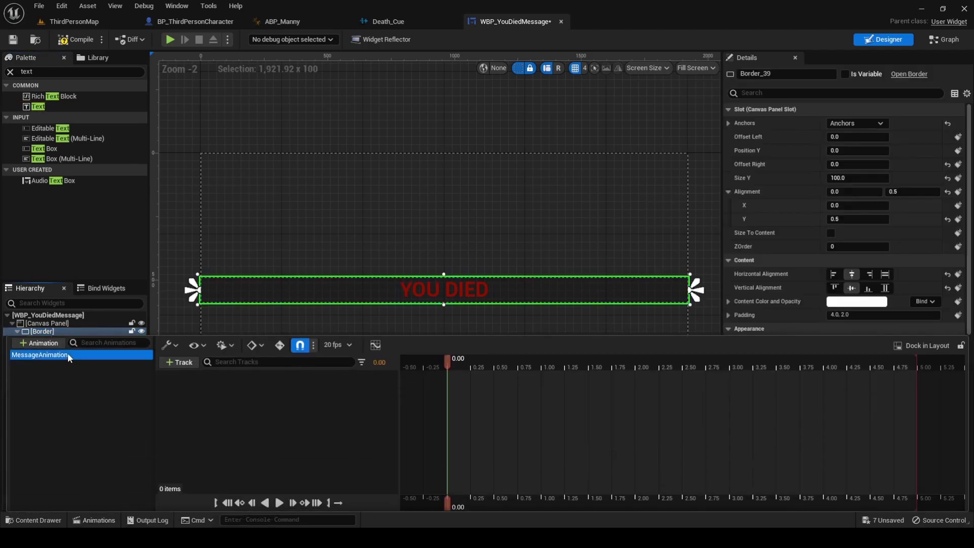
left_click(176, 362)
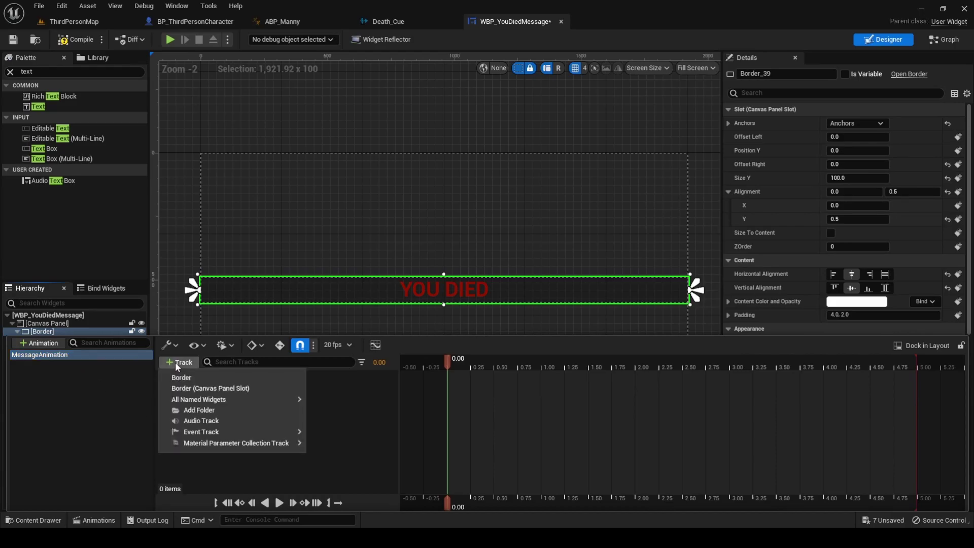
left_click(259, 379)
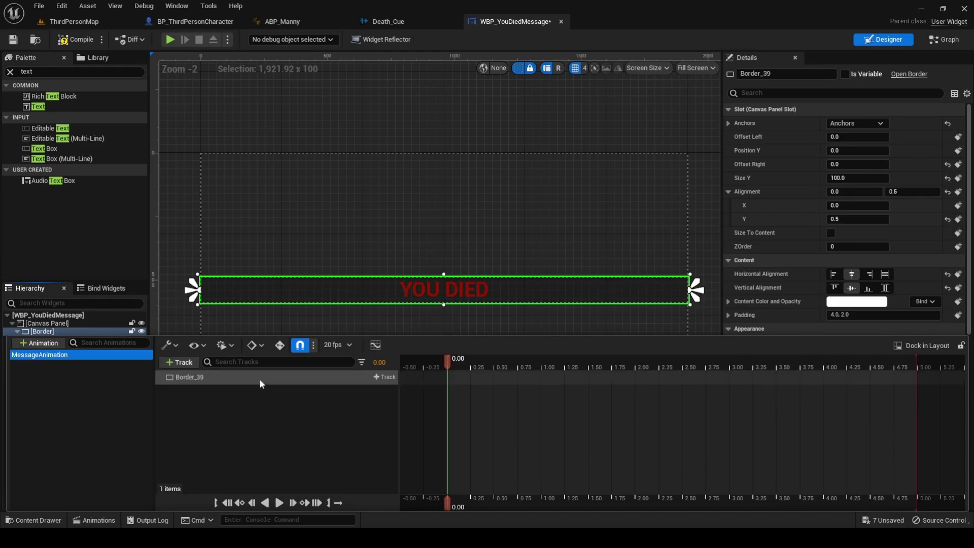
left_click(386, 377)
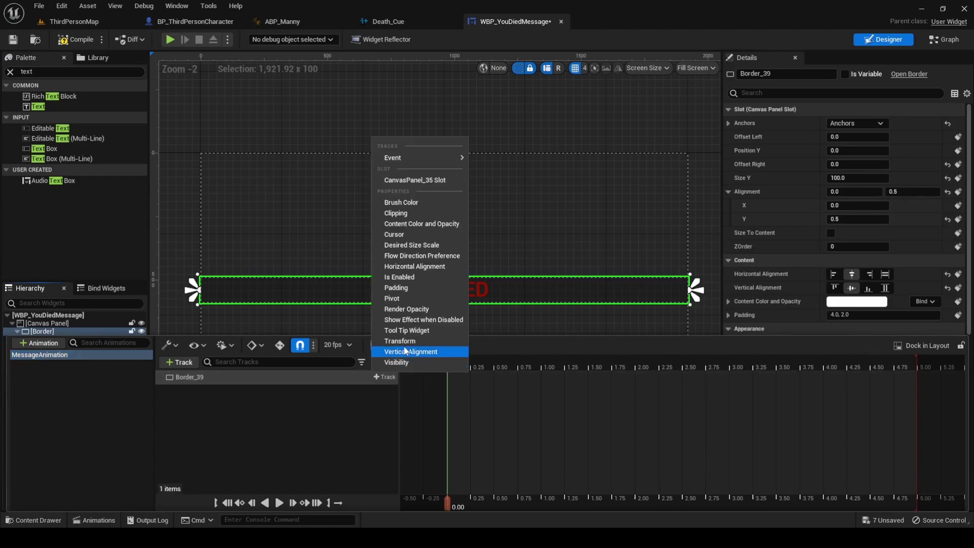
left_click(406, 309)
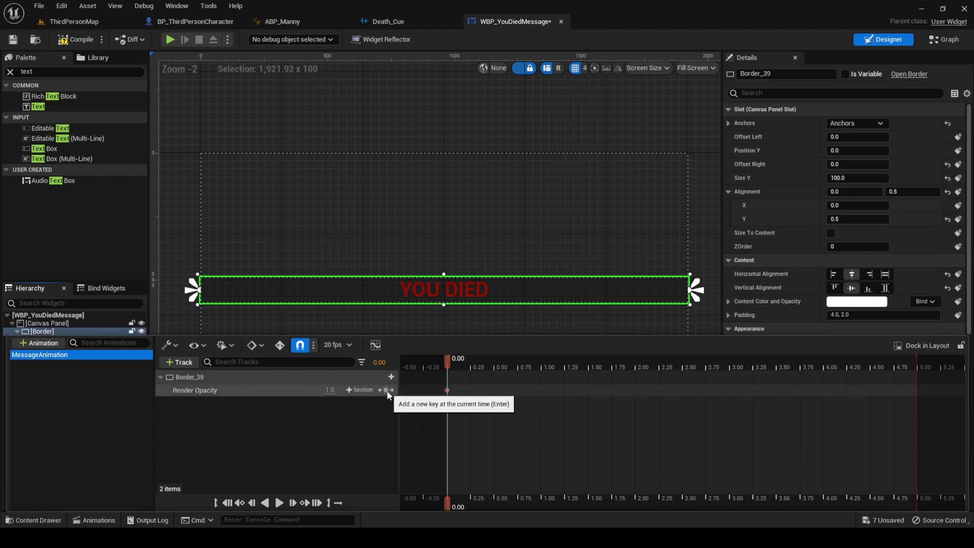
Key Render Opacity 0 at 0.00 and 1 at 0.75 seconds.
left_click(329, 390)
type("0")
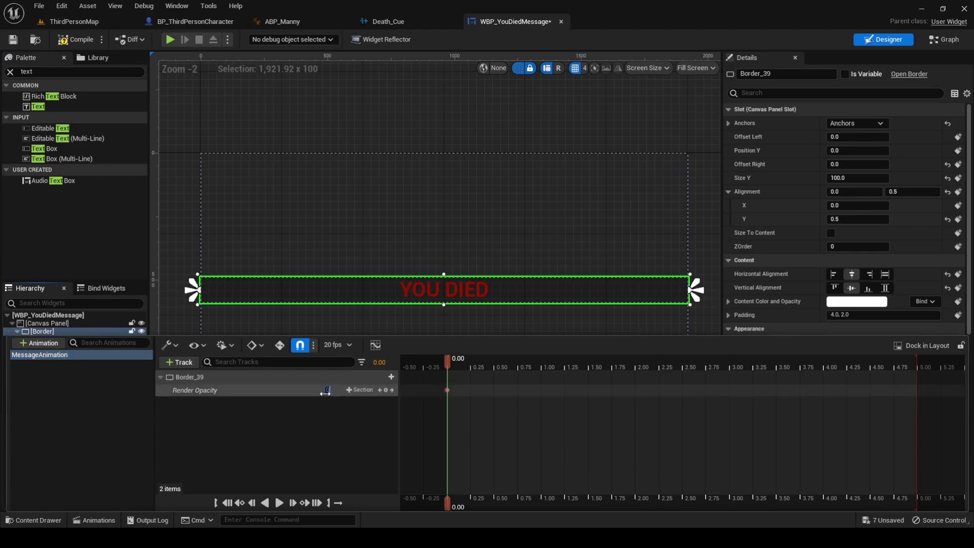
key("Return")
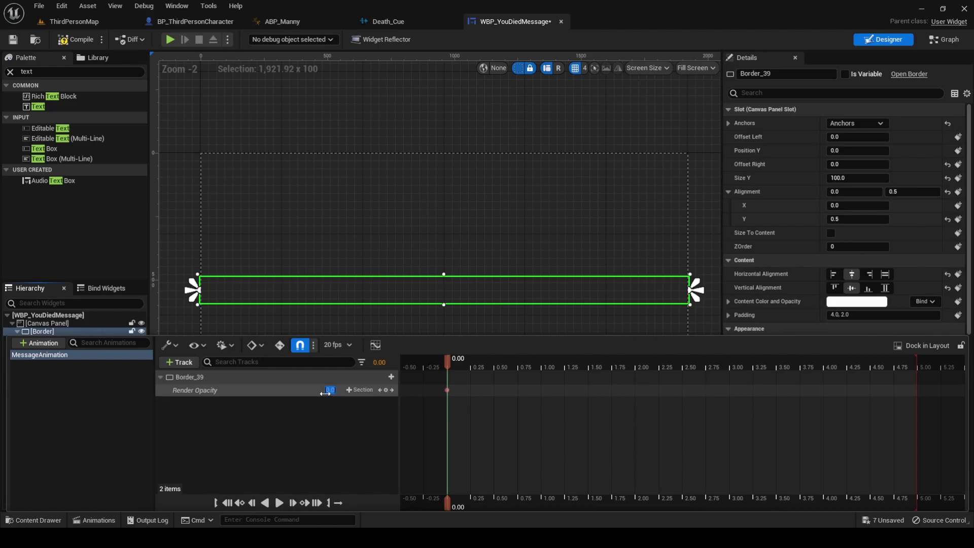
mouse_move(508, 364)
left_mouse_down()
mouse_move(522, 369)
mouse_move(355, 421)
mouse_move(519, 367)
left_mouse_up()
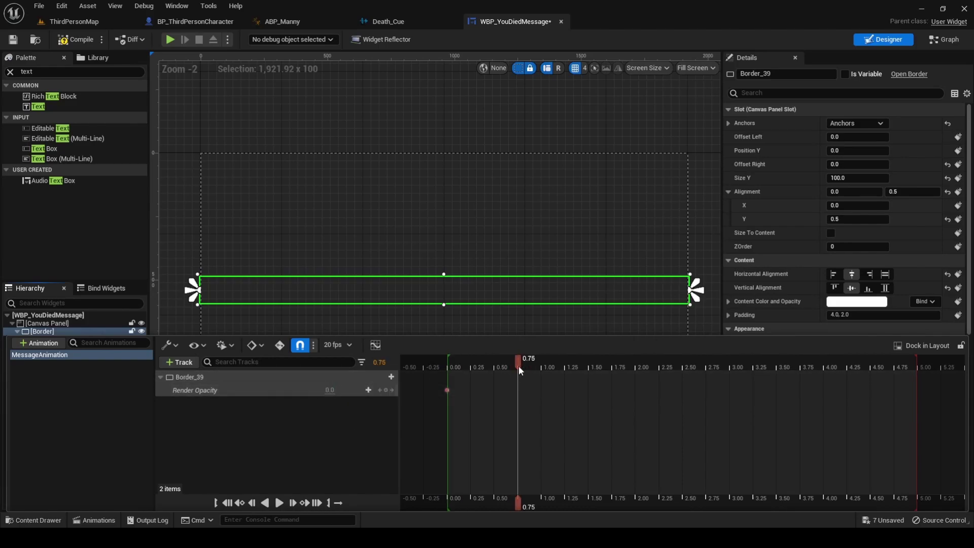
left_click(385, 390)
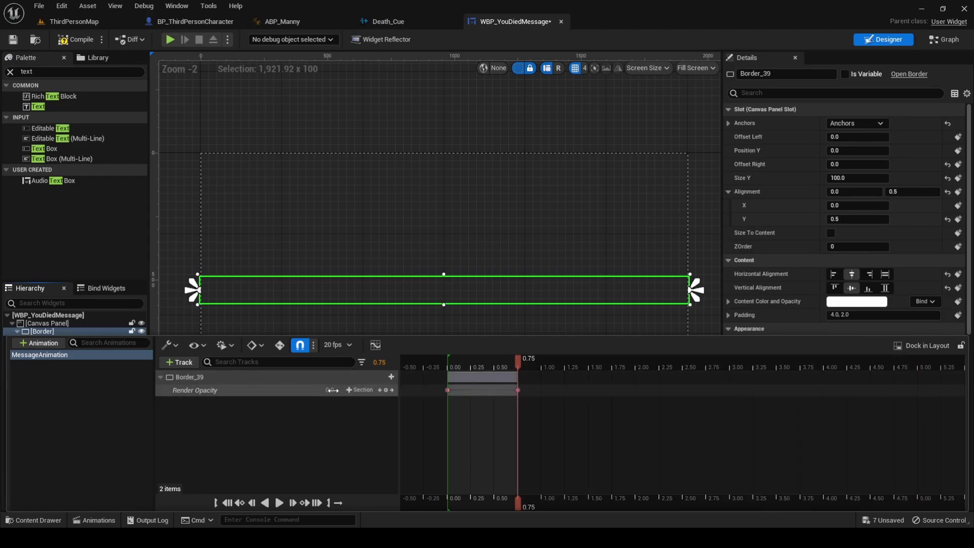
left_click(332, 390)
type("1")
key("Return")
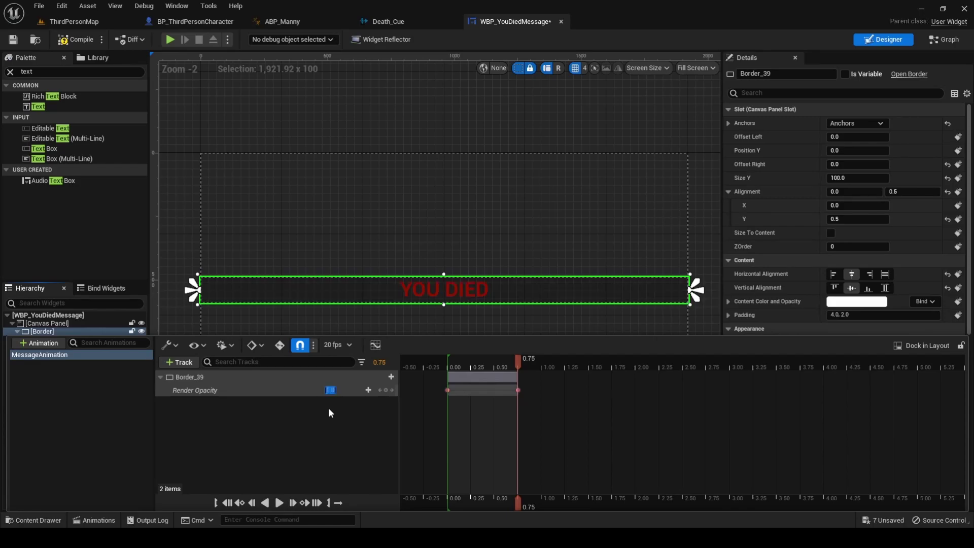
Key Render Opacity 1 at 6.00 and 0 at 7.00 seconds.
left_click(380, 362)
type("6")
key("Return")
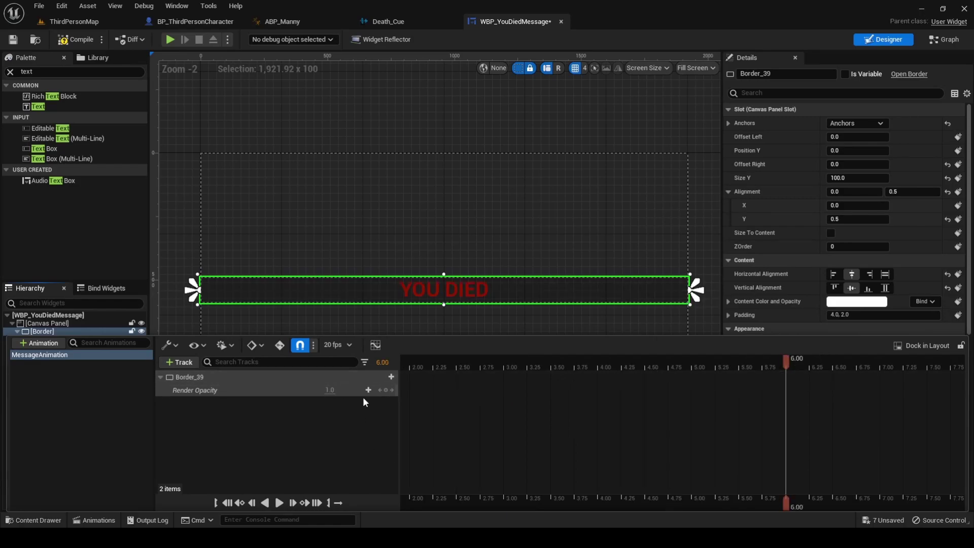
left_click(386, 390)
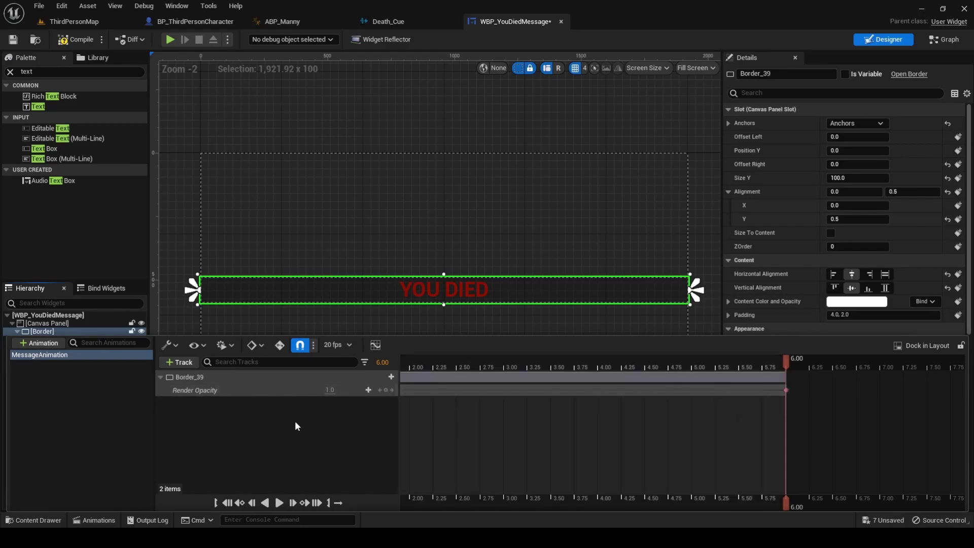
left_click(331, 390)
left_click(356, 452)
scroll(870, 378, "right", 3)
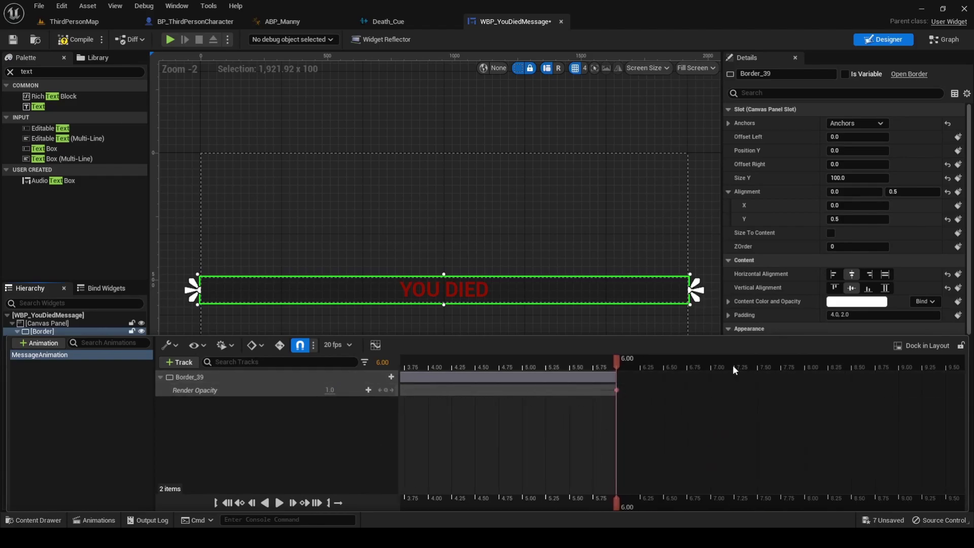
left_click(712, 367)
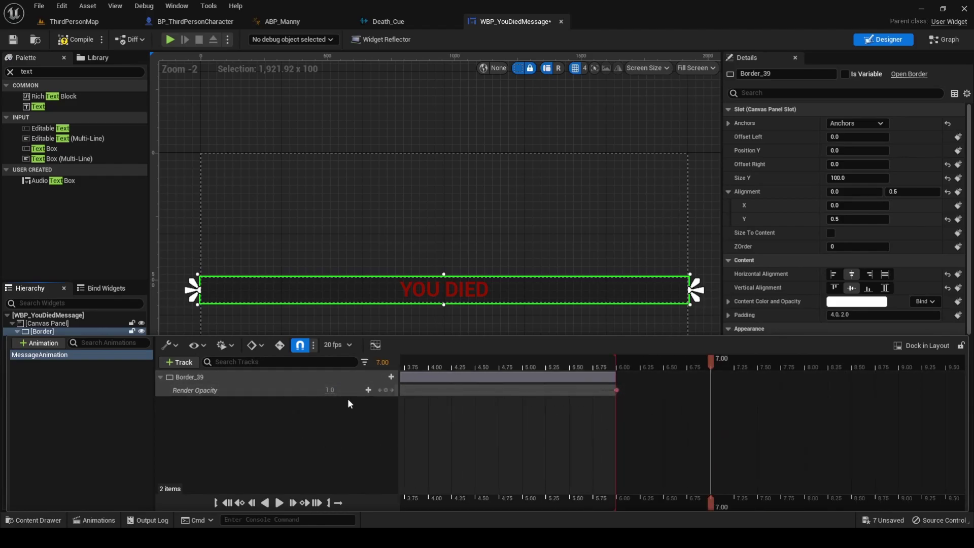
left_click(368, 390)
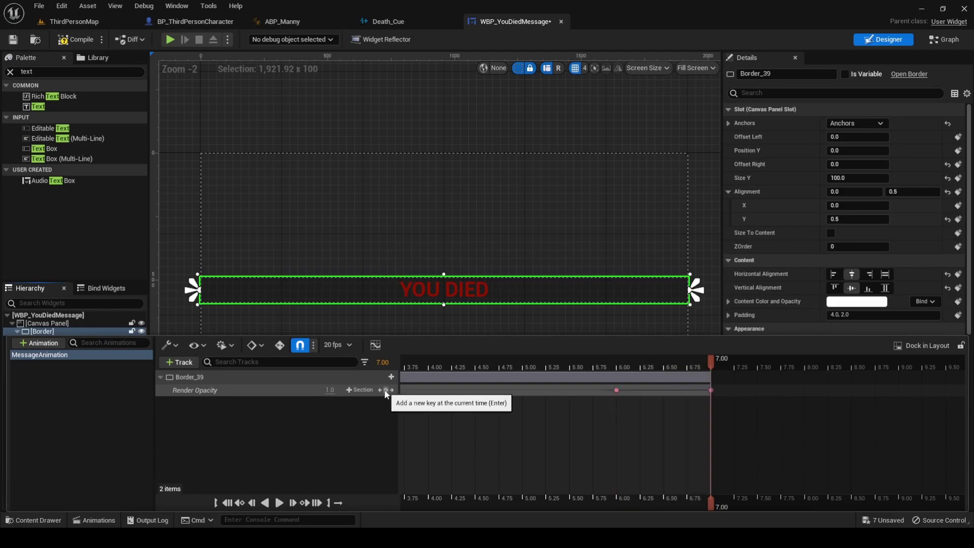
left_click(334, 390)
type("0")
key("Return")
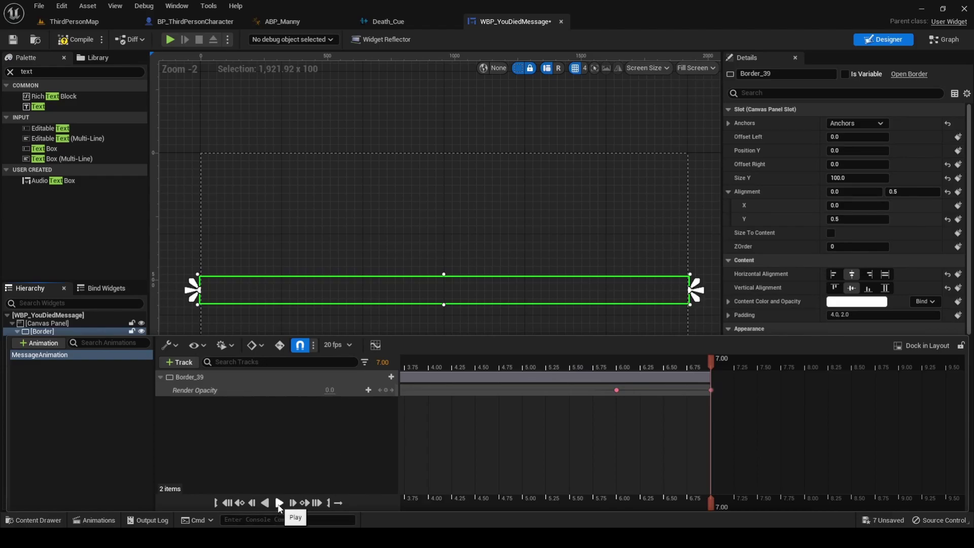
Play the opacity fade preview, zoom the timeline out, and close the Animations drawer.
left_click(279, 502)
scroll(581, 464, "down", 5)
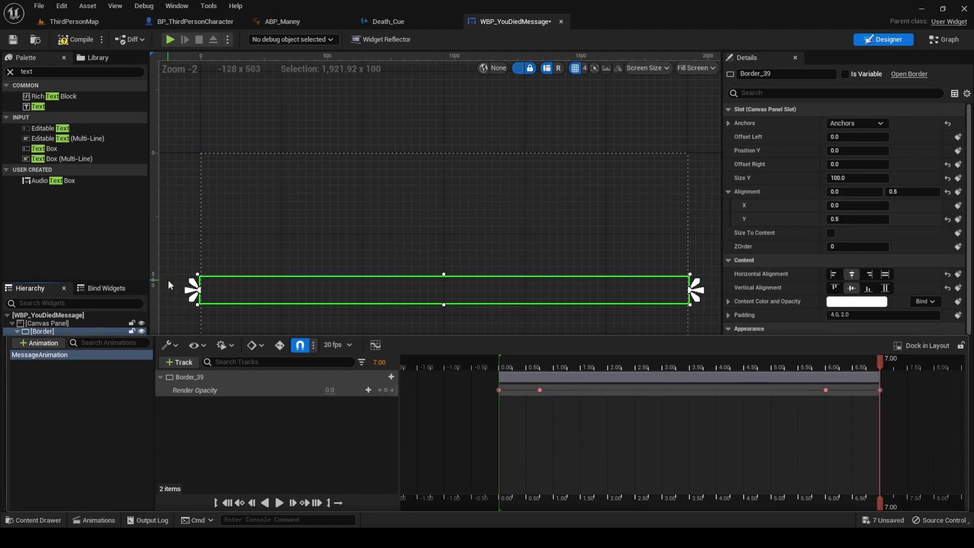
left_click(169, 282)
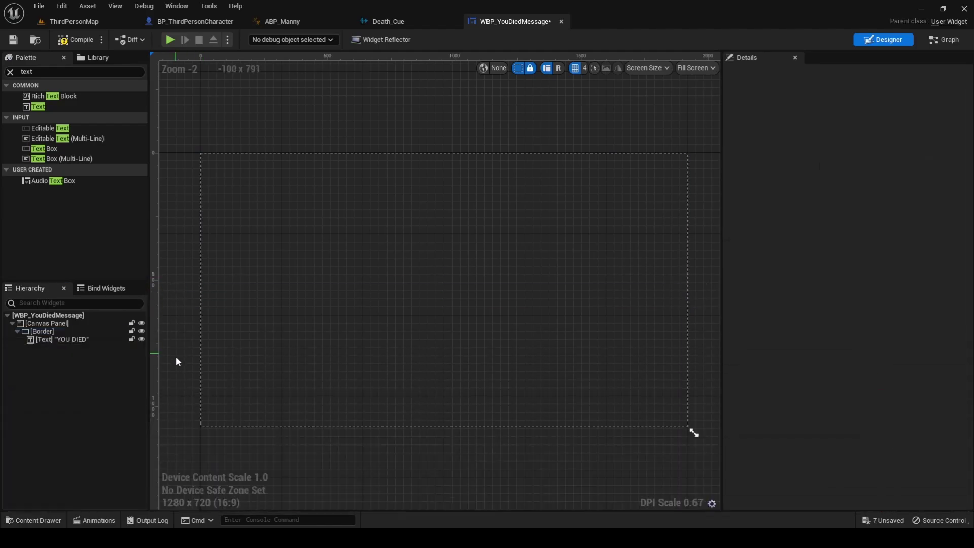
Add a Transform track for the YOU DIED Text block to MessageAnimation.
left_click(76, 340)
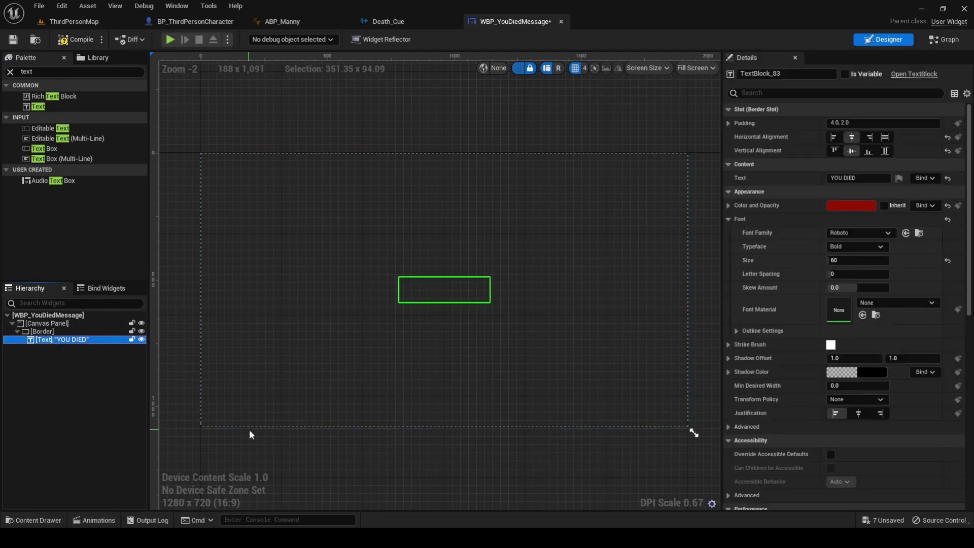
left_click(94, 520)
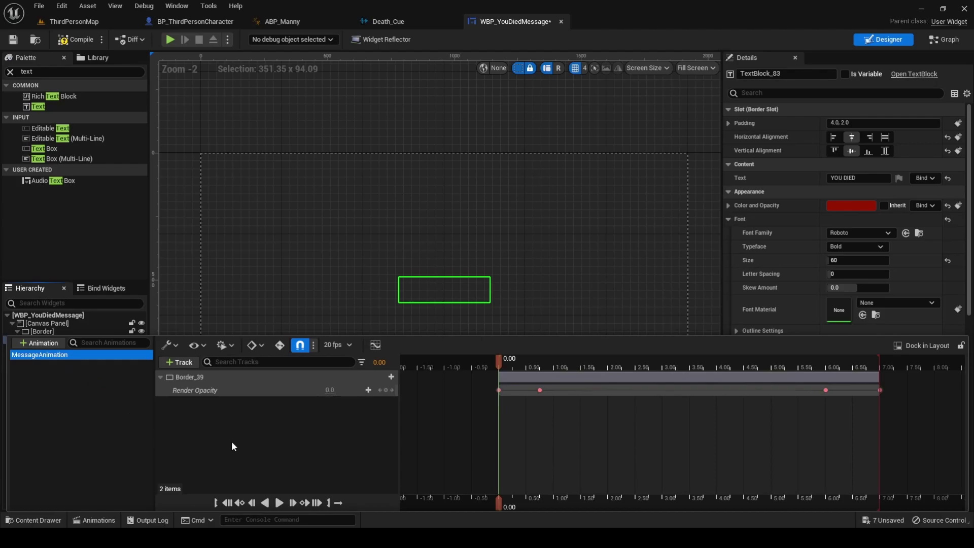
left_click(193, 363)
left_click(184, 377)
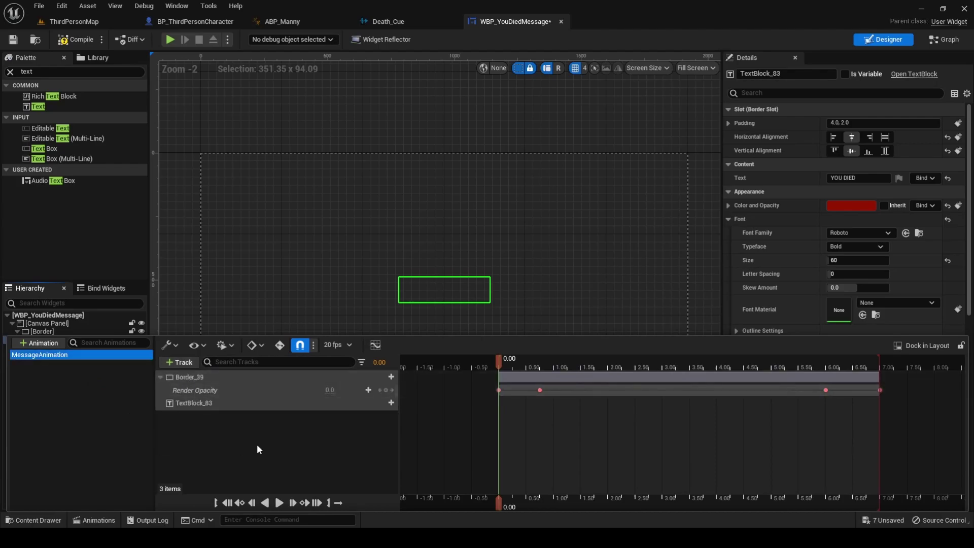
left_click(387, 403)
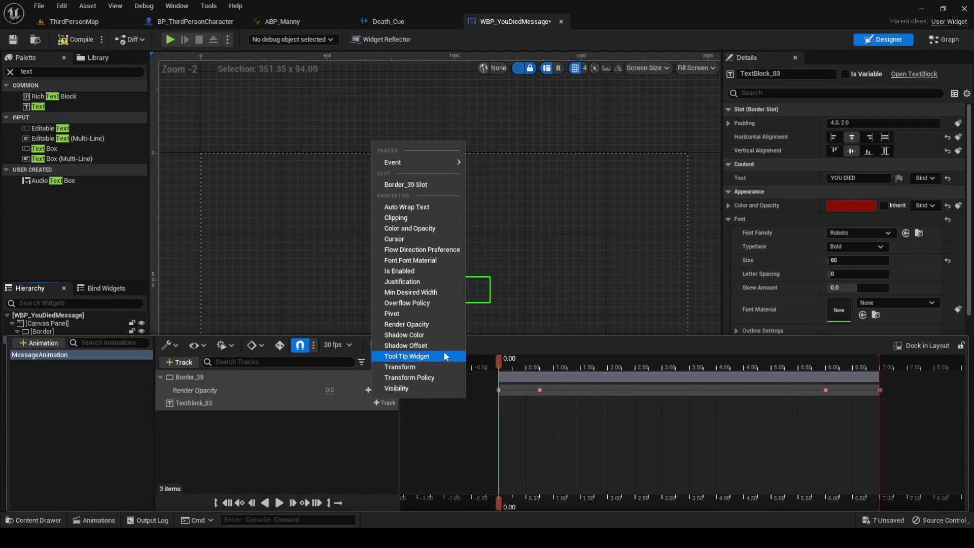
left_click(399, 367)
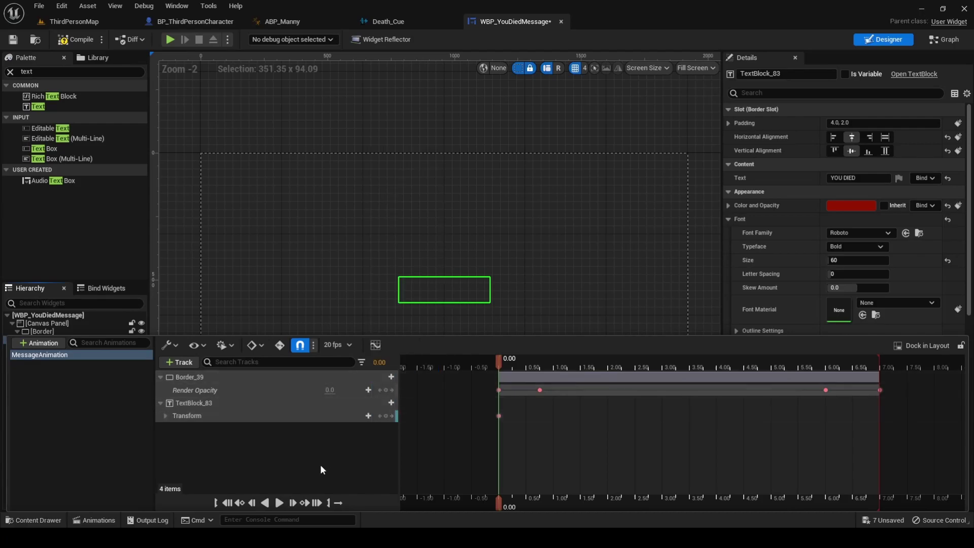
left_click(166, 417)
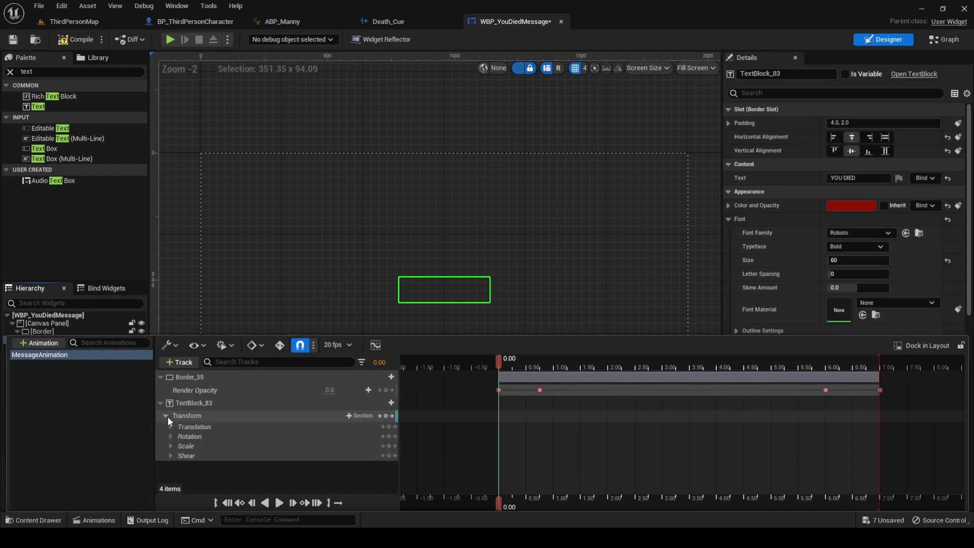
Key full scale at 2.50 s, set Scale X and Y to 0.5 at 0.00, and preview.
left_click(635, 364)
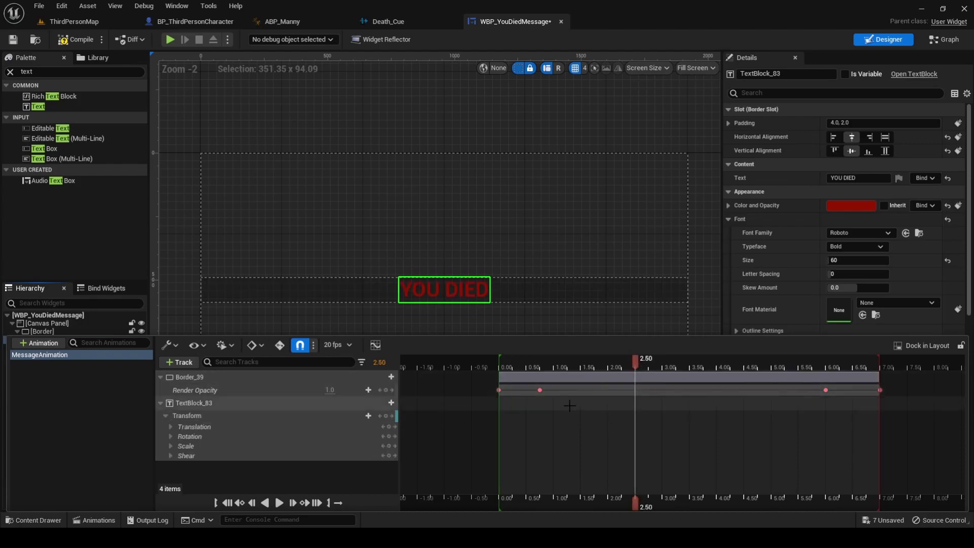
left_click(389, 447)
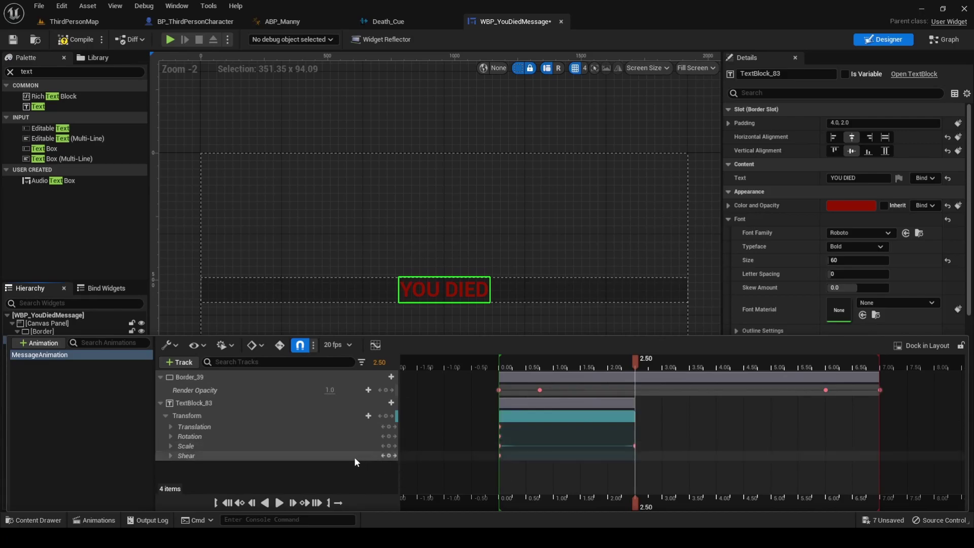
left_click(505, 362)
left_click_drag(505, 361, 499, 360)
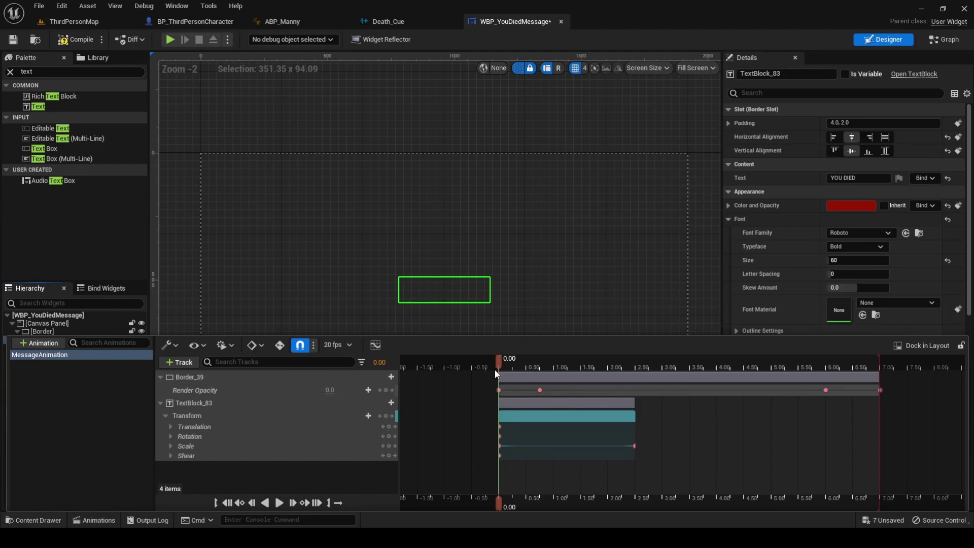
left_click(171, 446)
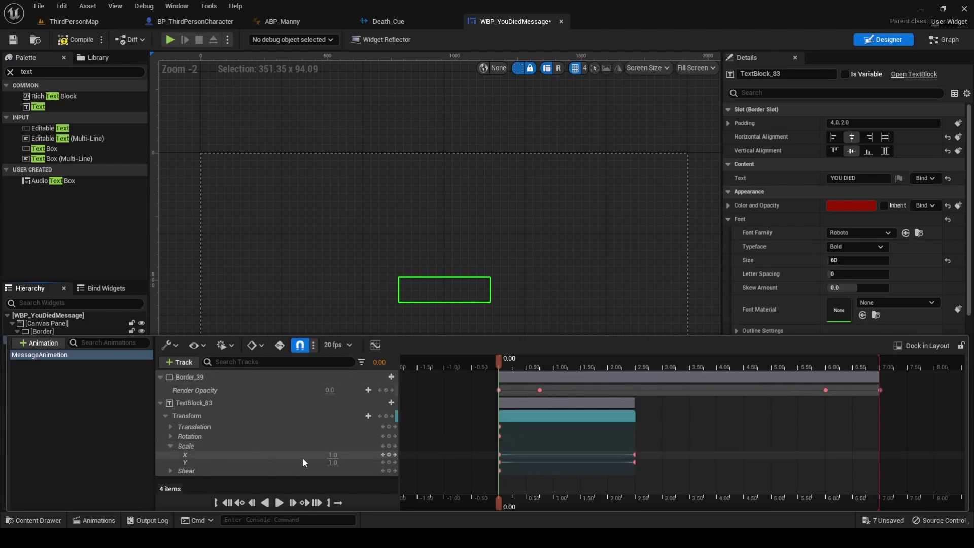
left_click(333, 455)
type("0.5")
left_click(332, 462)
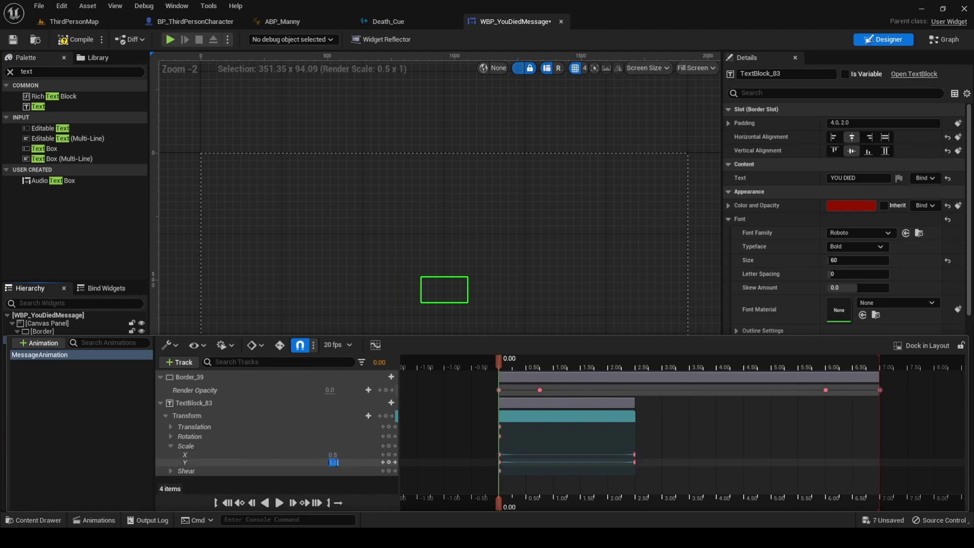
key("Return")
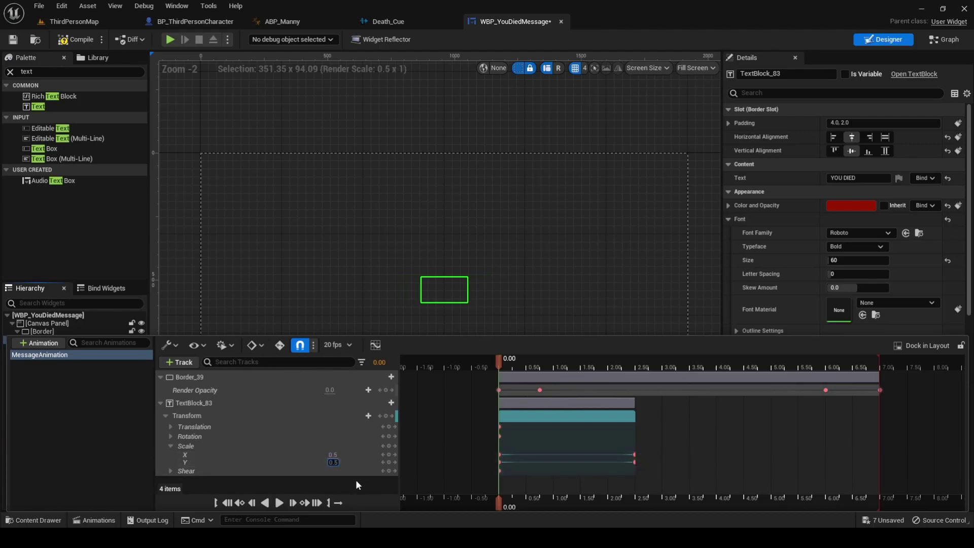
left_click(279, 503)
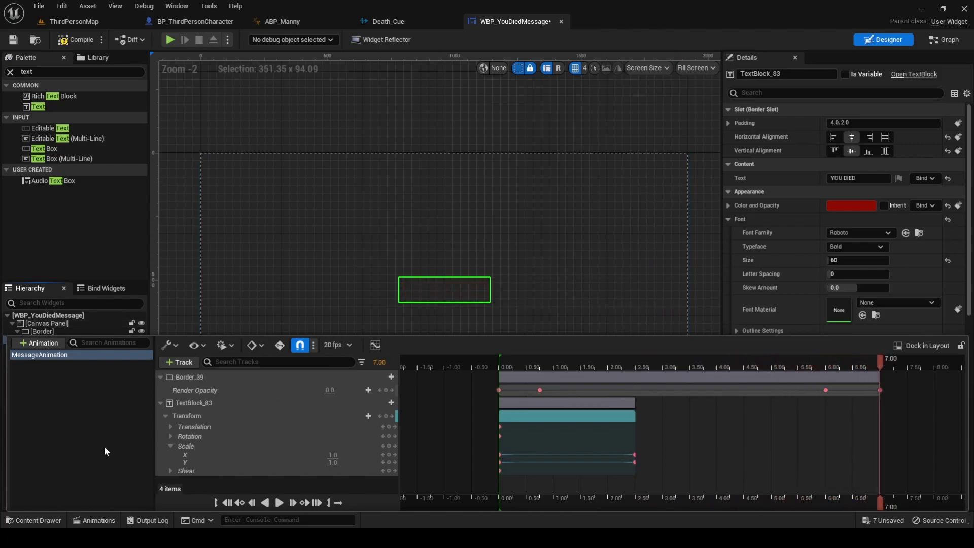
Close the timeline, set the Border's default Render Opacity to 0, and switch to Graph.
left_click(81, 431)
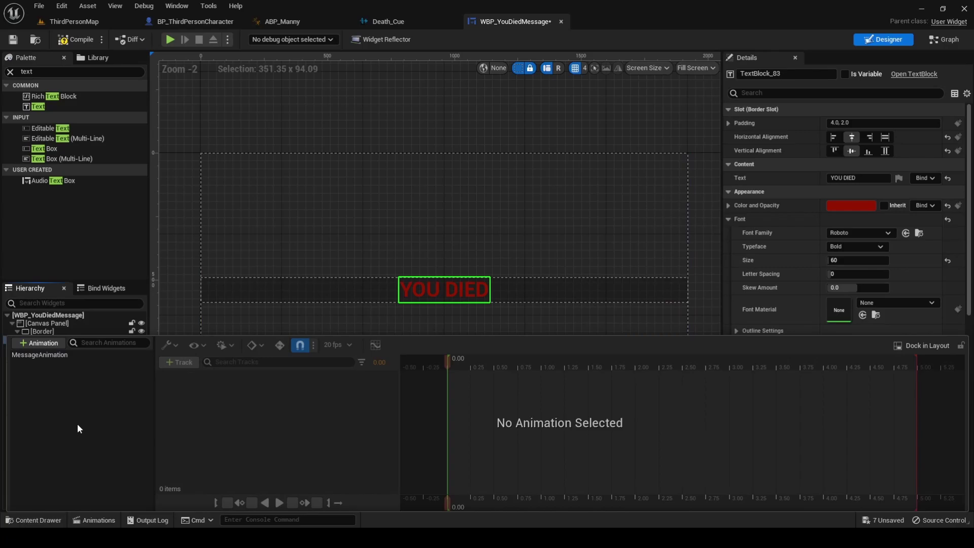
left_click(190, 290)
left_click(63, 331)
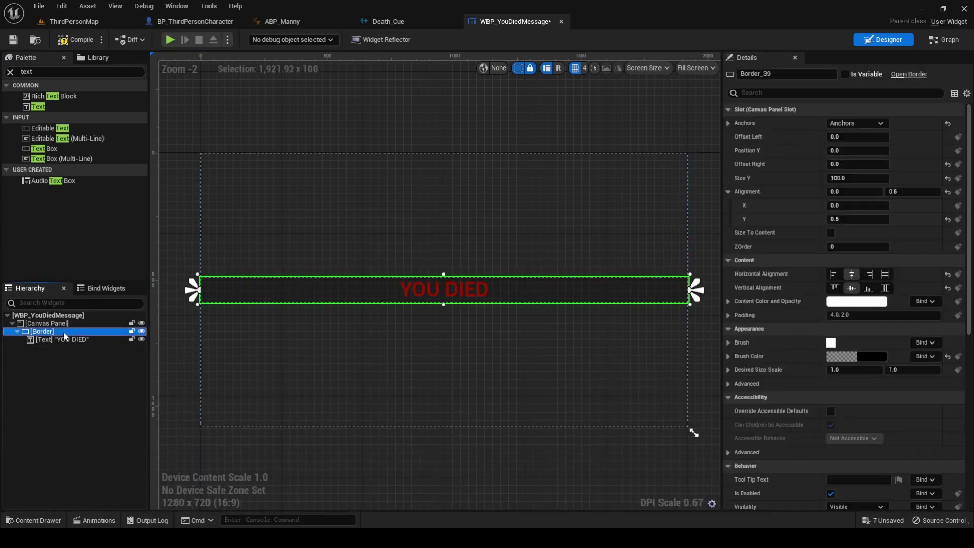
left_click(749, 97)
type("ren")
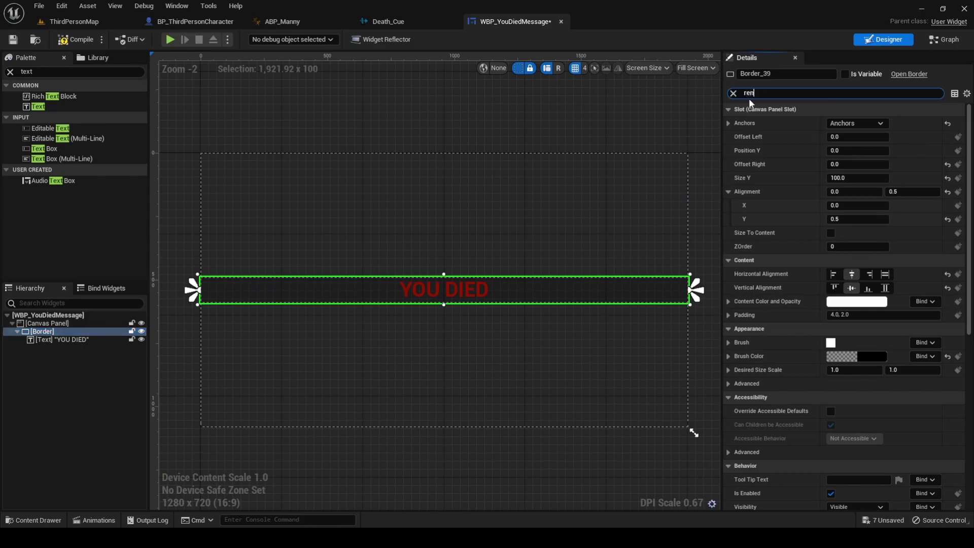
type("der")
left_click(834, 123)
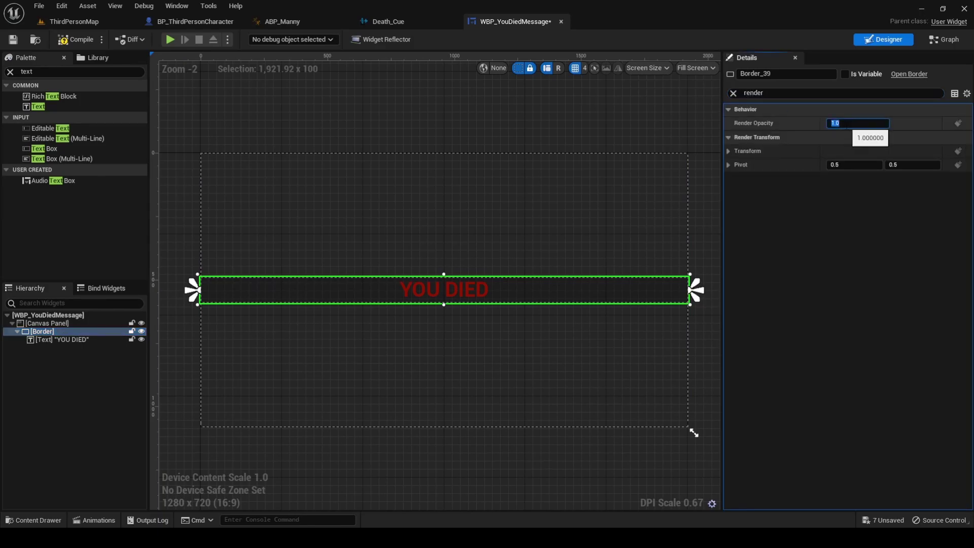
type("0")
key("Return")
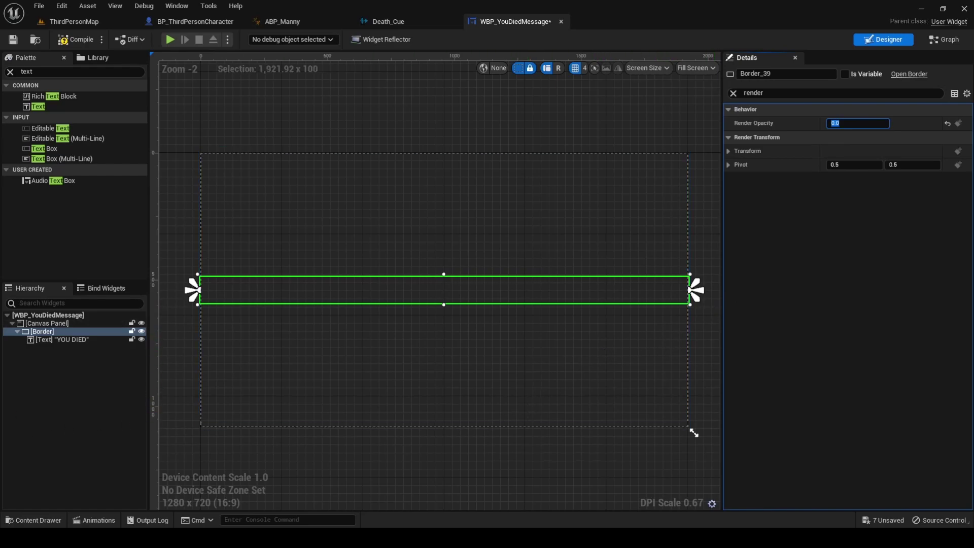
key("Escape")
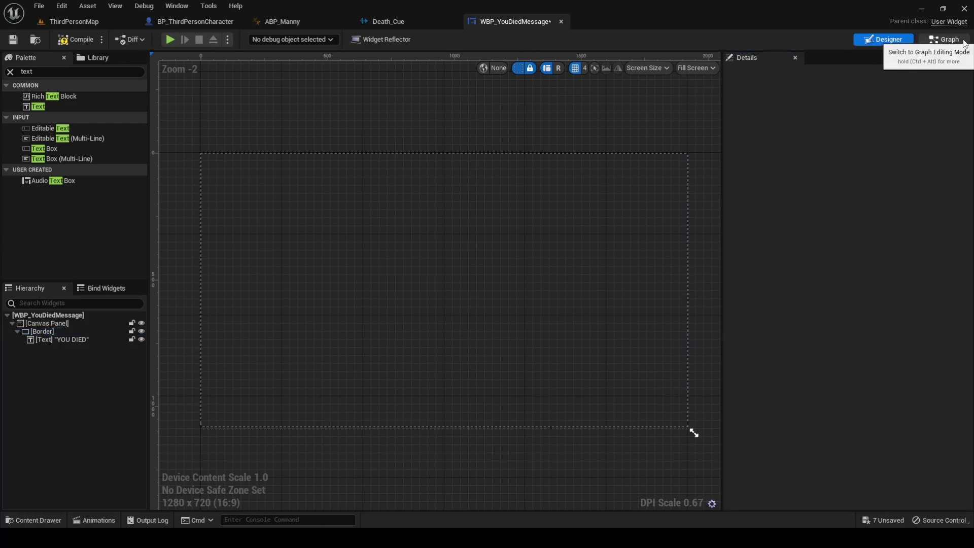
left_click(947, 40)
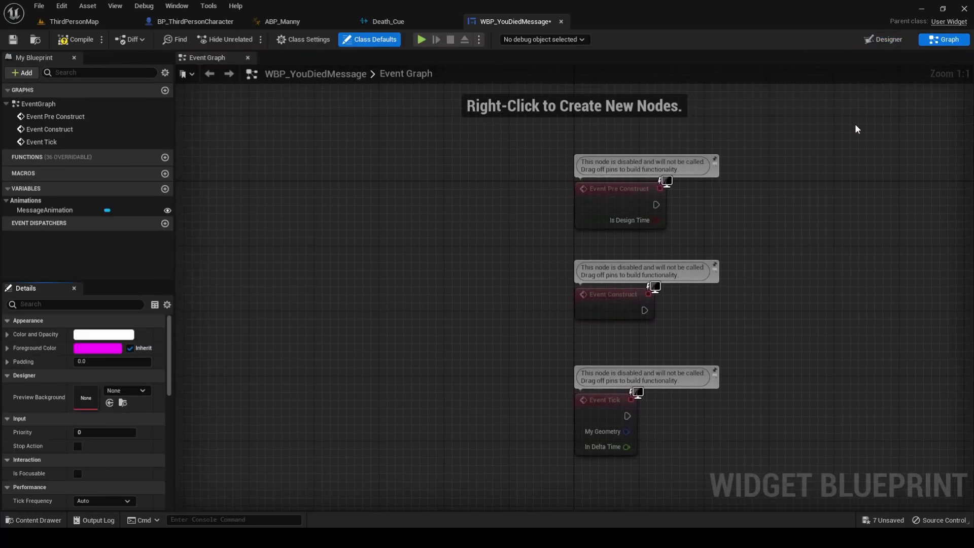
Delete the default event nodes and add a Custom Event named ShowMessage.
left_click_drag(459, 170, 744, 457)
key("Delete")
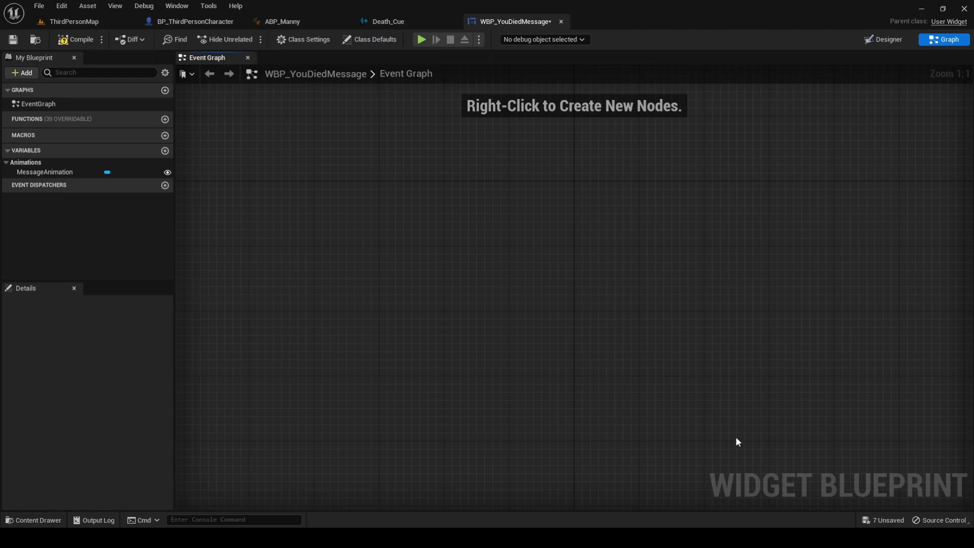
right_click(516, 247)
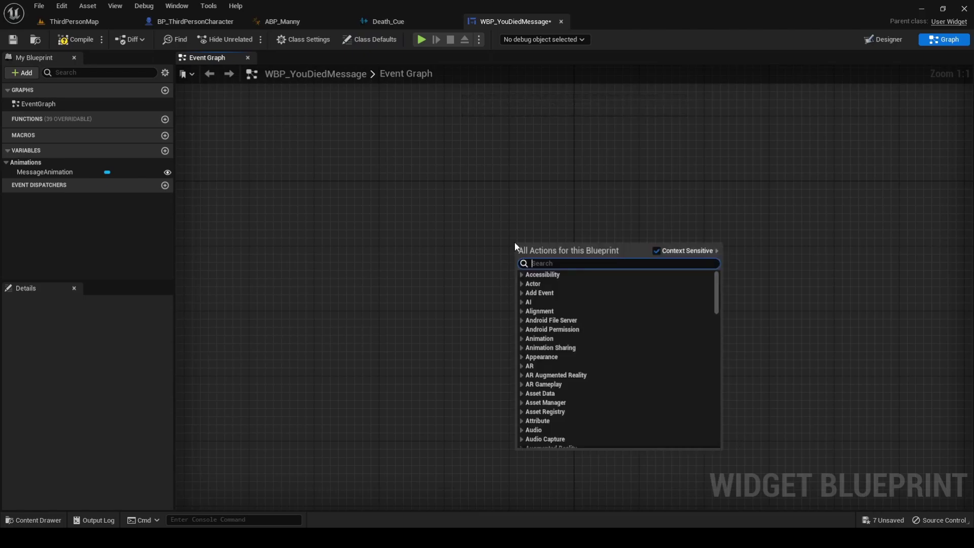
type("custom event")
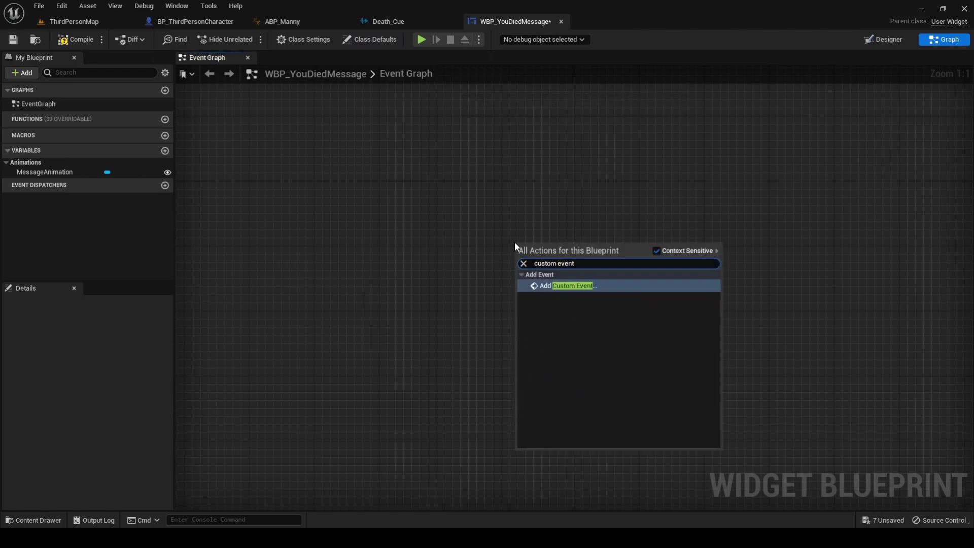
key("Return")
type("ShowMessage")
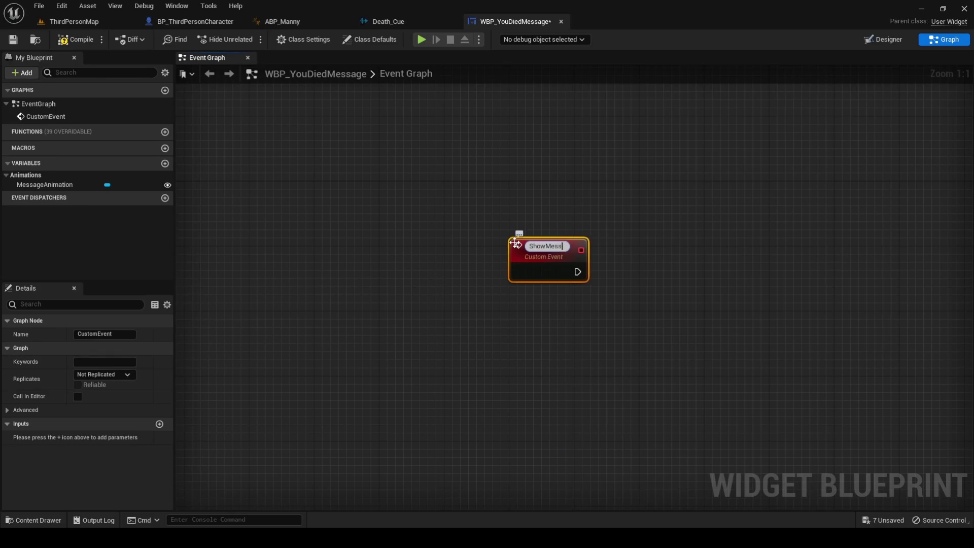
key("Return")
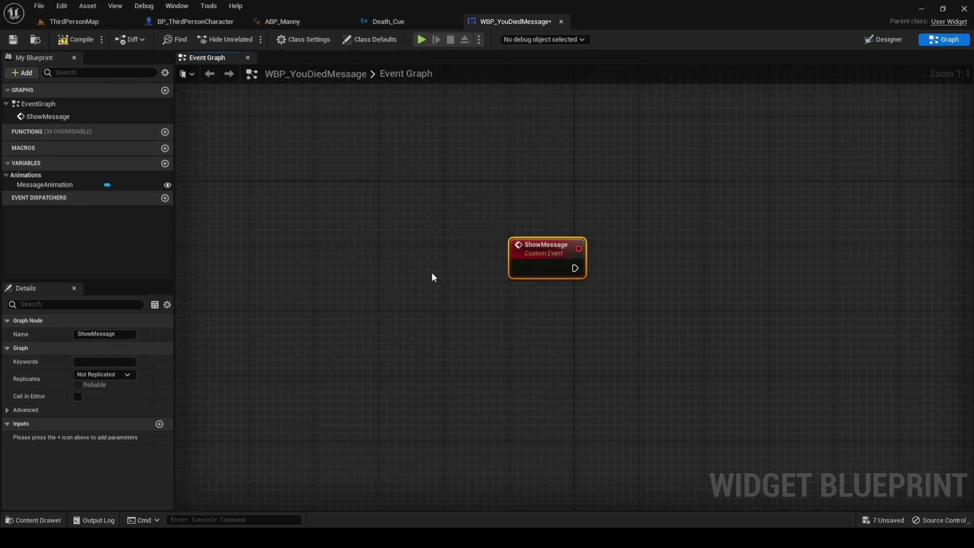
Feed a MessageAnimation getter into Play Animation, triggered by ShowMessage.
left_click_drag(45, 185, 574, 311)
left_click(599, 331)
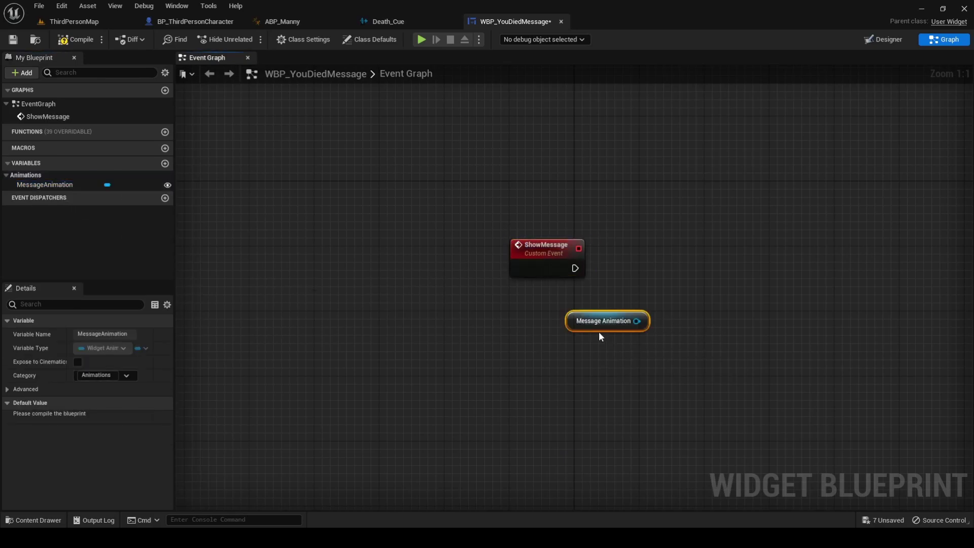
left_click_drag(637, 320, 663, 285)
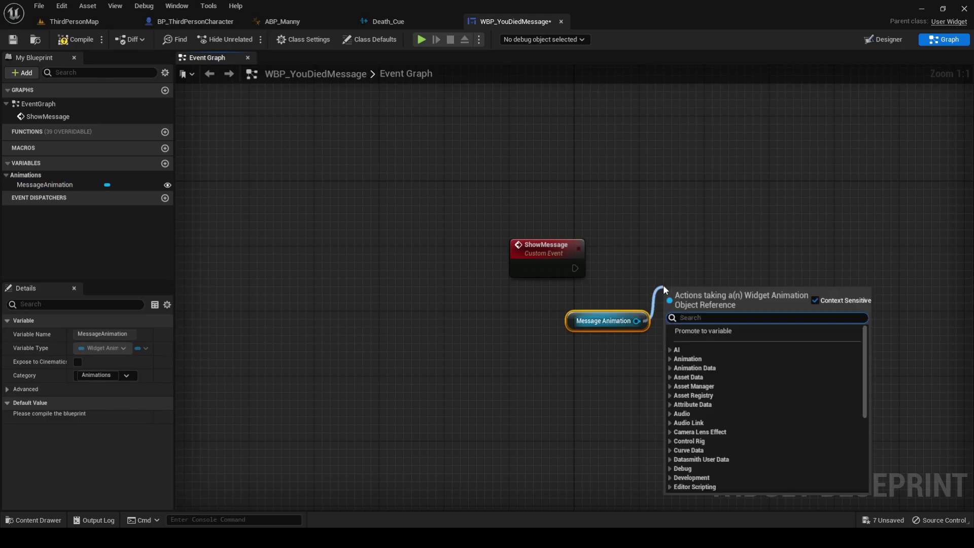
type("play animation")
key("Return")
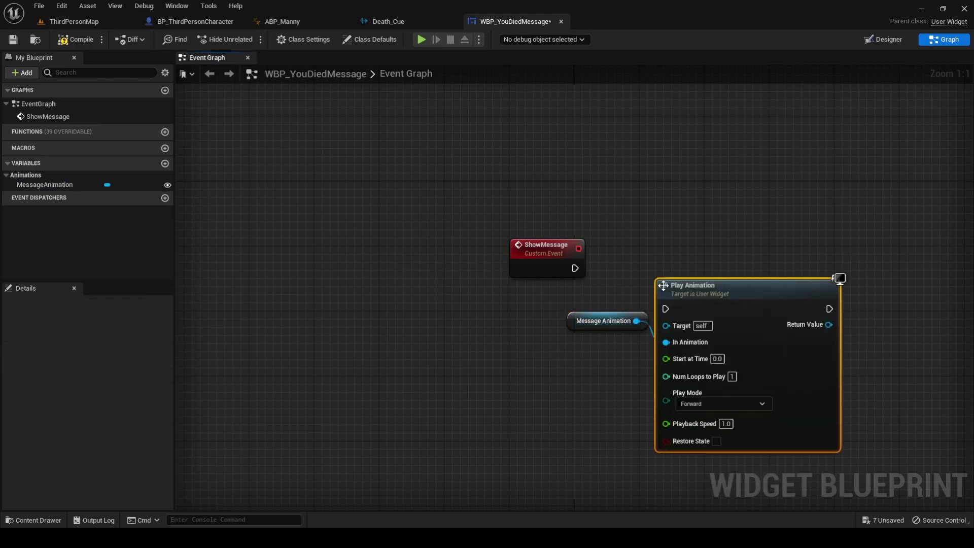
left_click_drag(575, 268, 682, 276)
key("q")
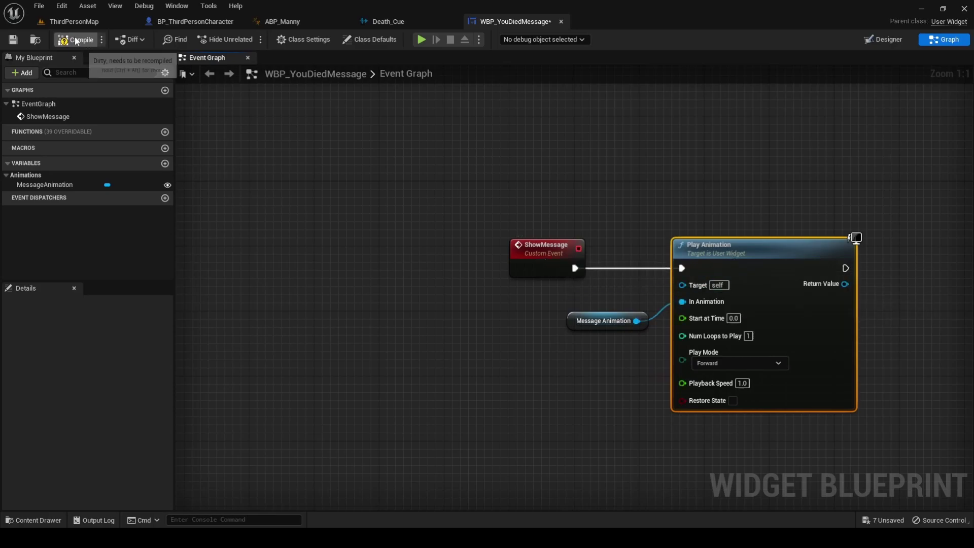
Save the YOU DIED widget Blueprint and locate Add Mapping Context in the character's BeginPlay graph.
left_click(11, 41)
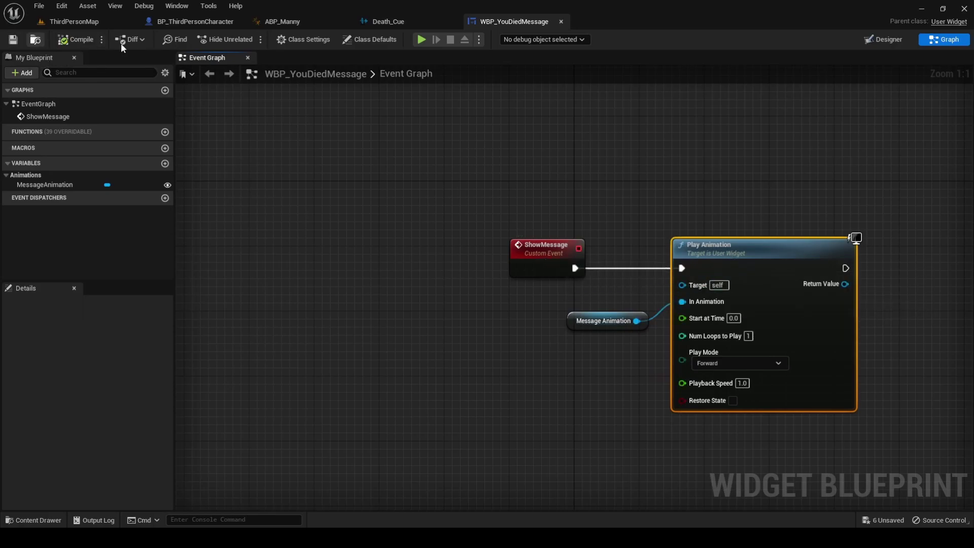
left_click(207, 22)
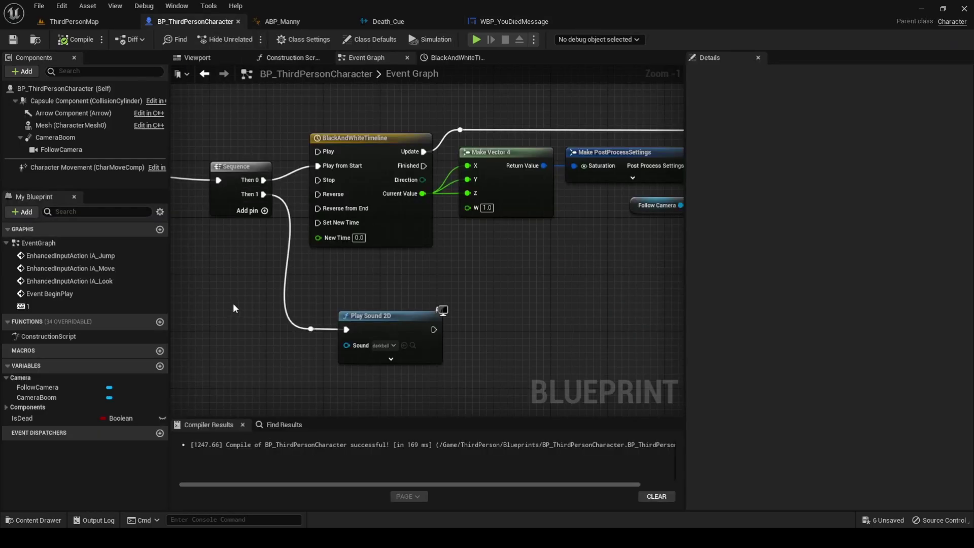
scroll(362, 294, "down", 5)
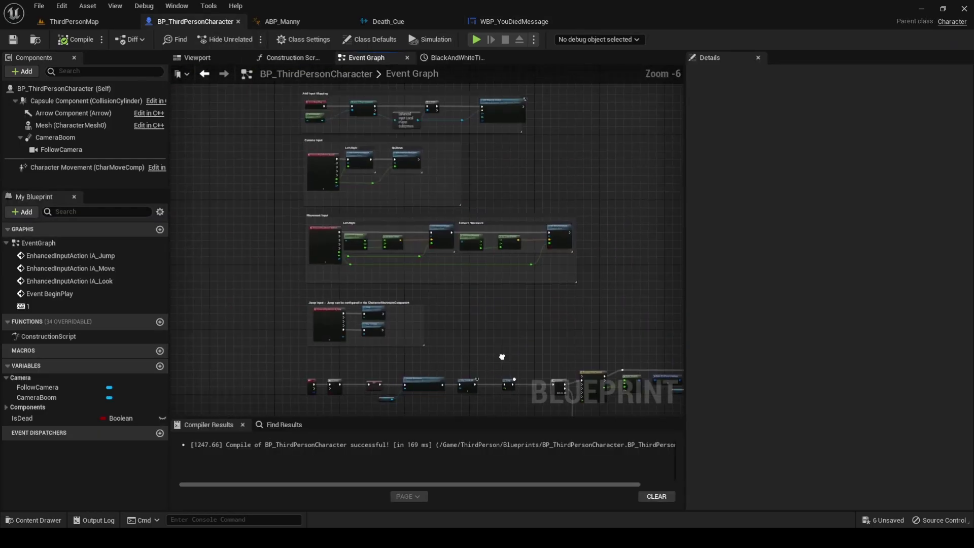
left_click(334, 121)
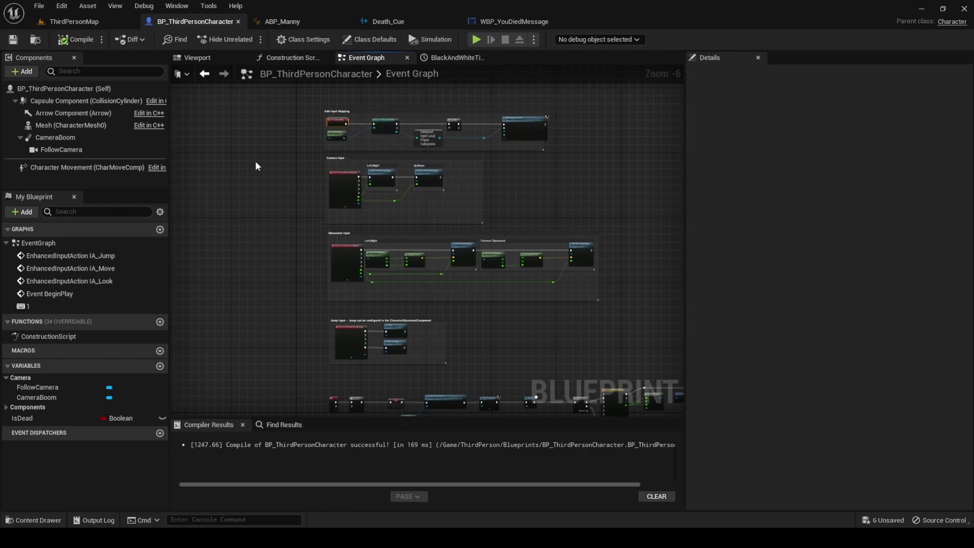
scroll(255, 160, "up", 7)
right_click_drag(326, 135, 208, 234)
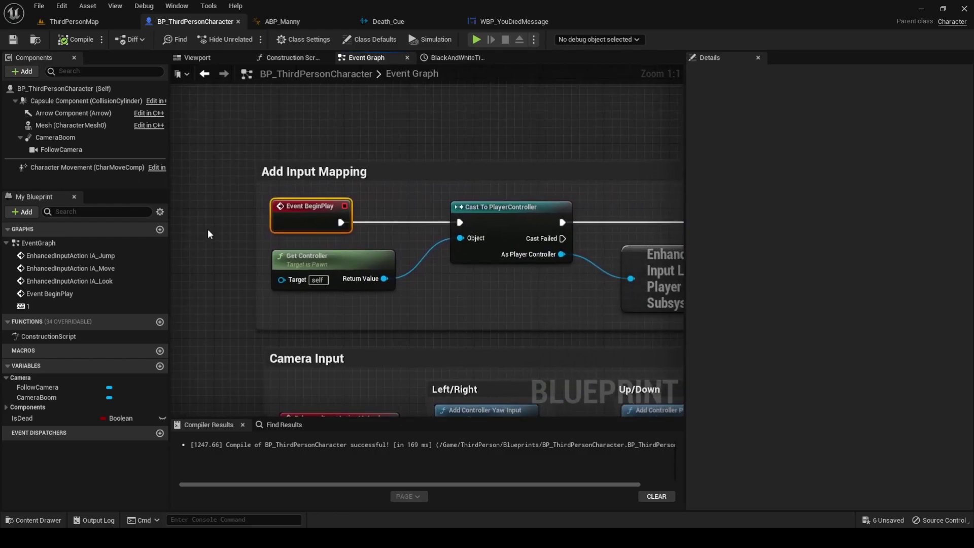
right_click_drag(413, 297, 302, 228)
Add a Create Widget node after Add Mapping Context with class WBP_YouDiedMessage.
left_click_drag(295, 202, 420, 203)
type("create widget")
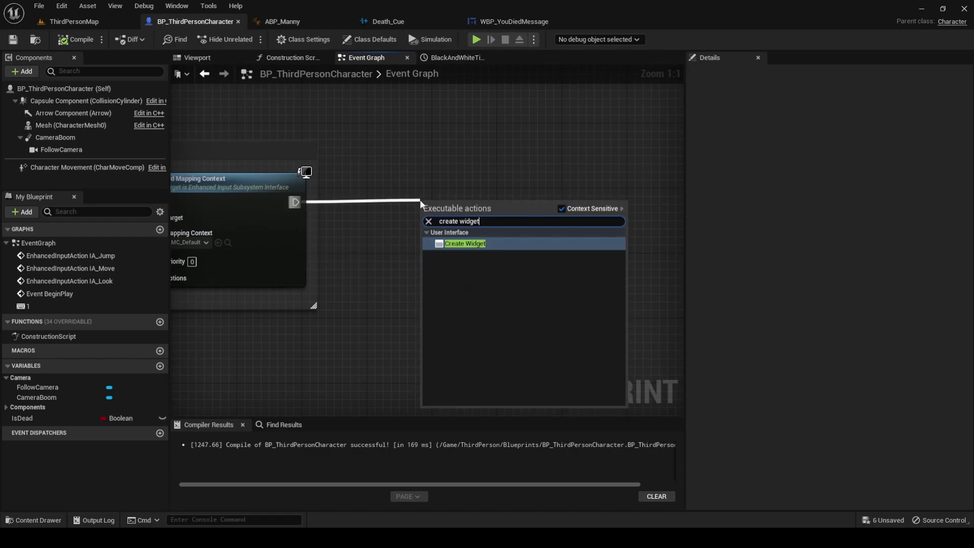
key("Return")
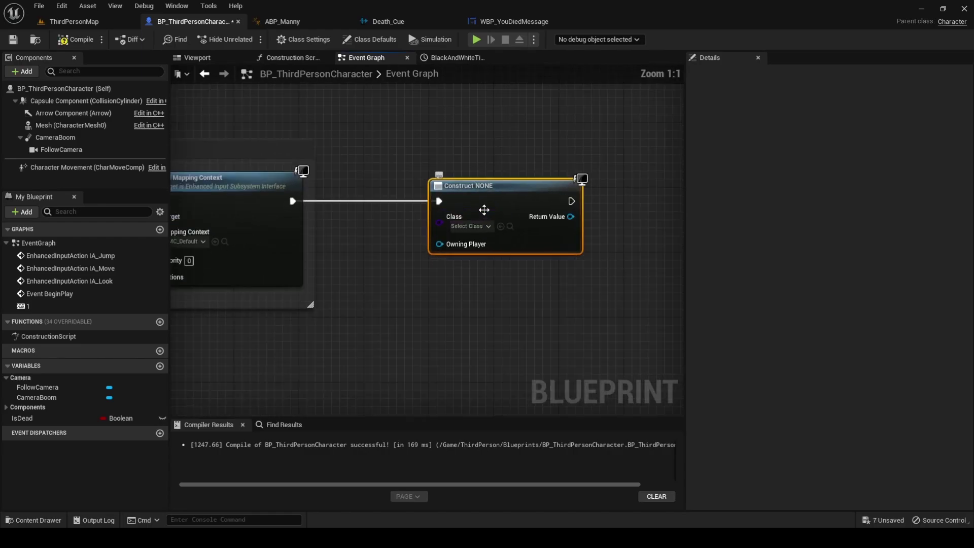
left_click(479, 227)
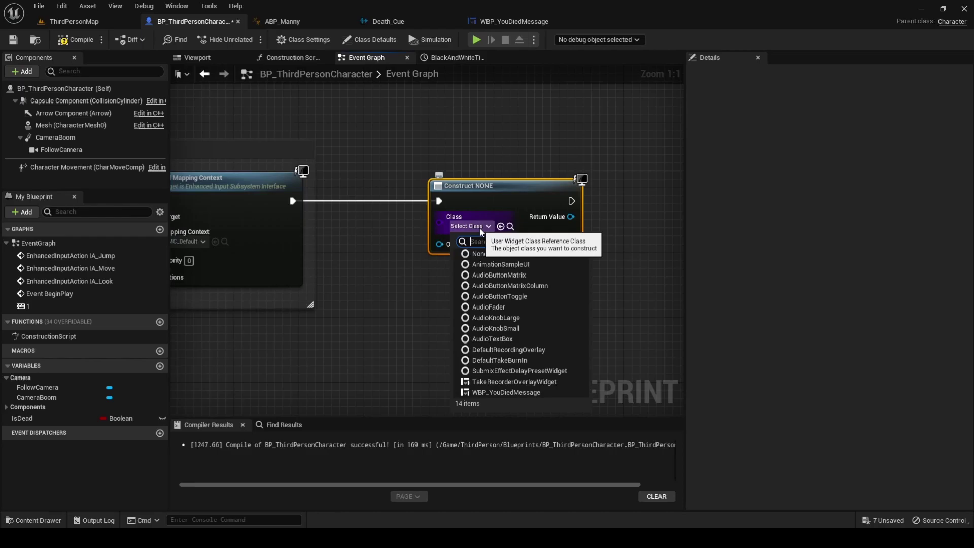
type("youdi")
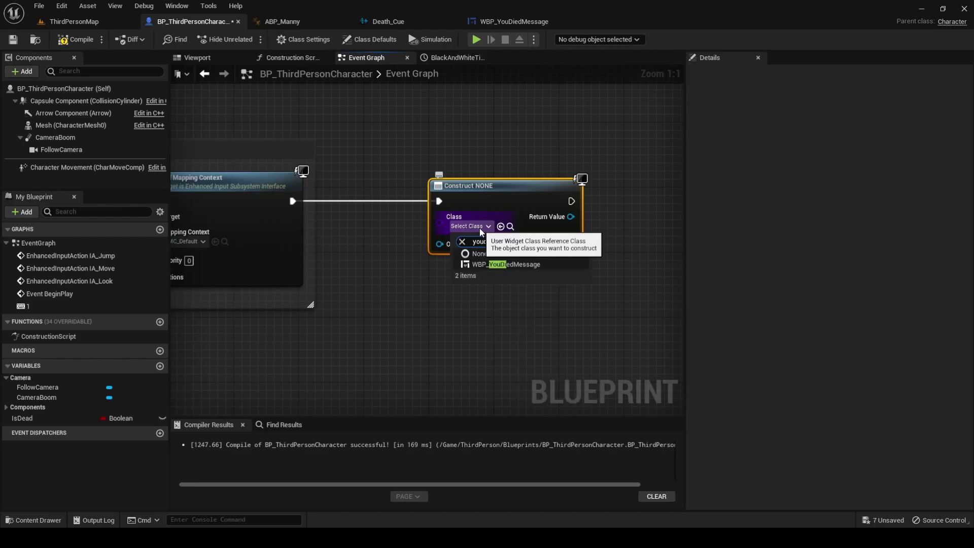
left_click(566, 267)
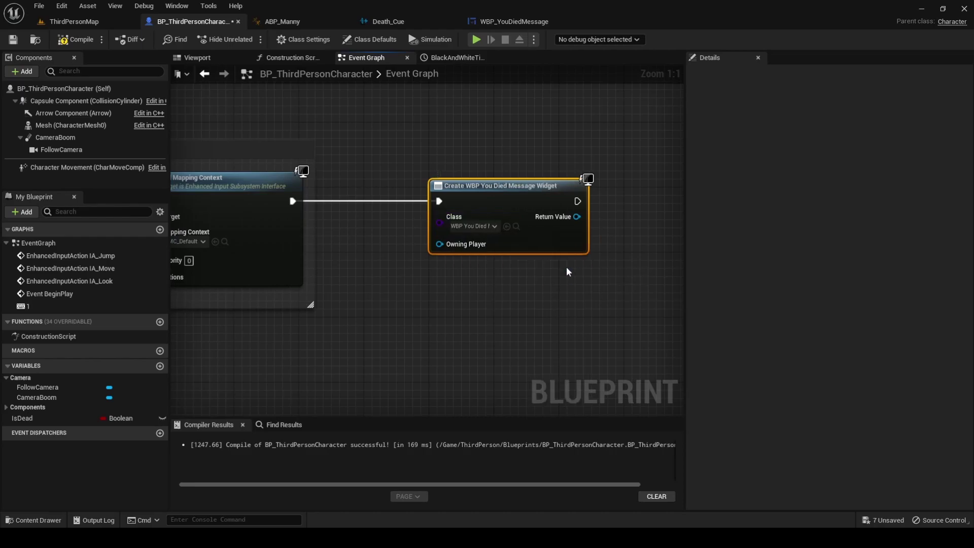
right_click_drag(566, 266, 521, 276)
Promote the widget's Return Value to a new variable named MessageWidget.
right_click(532, 226)
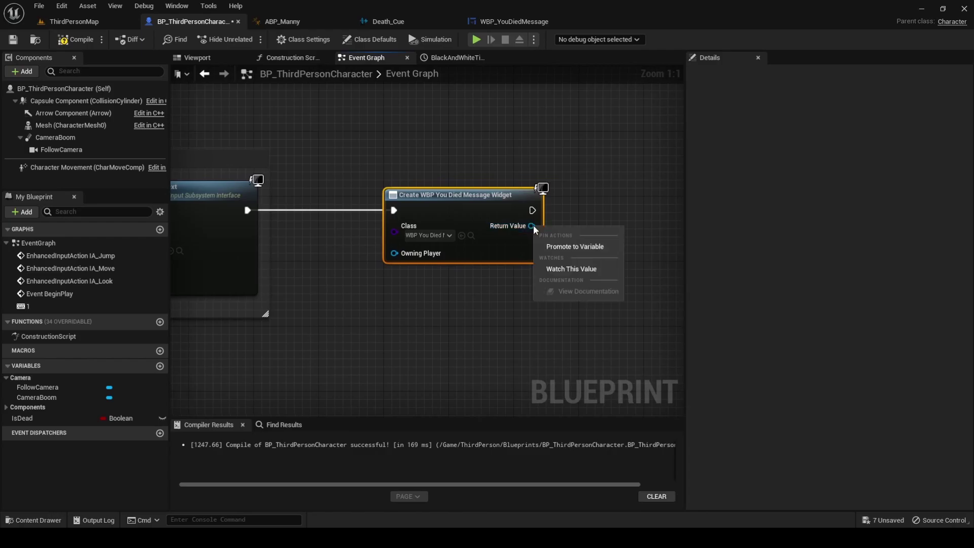
left_click(610, 247)
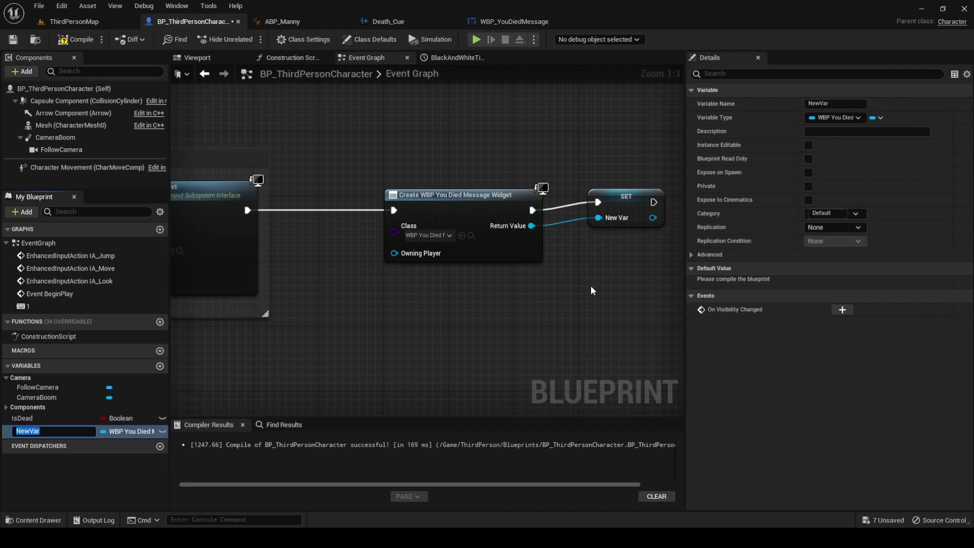
type("MessageWidget")
key("Return")
right_click_drag(591, 285, 483, 287)
left_click(525, 209)
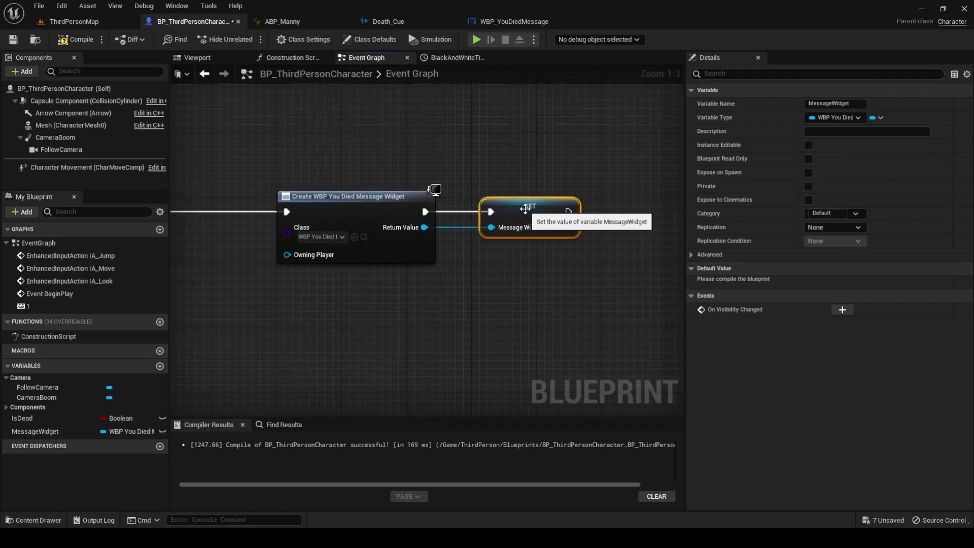
left_click(559, 285)
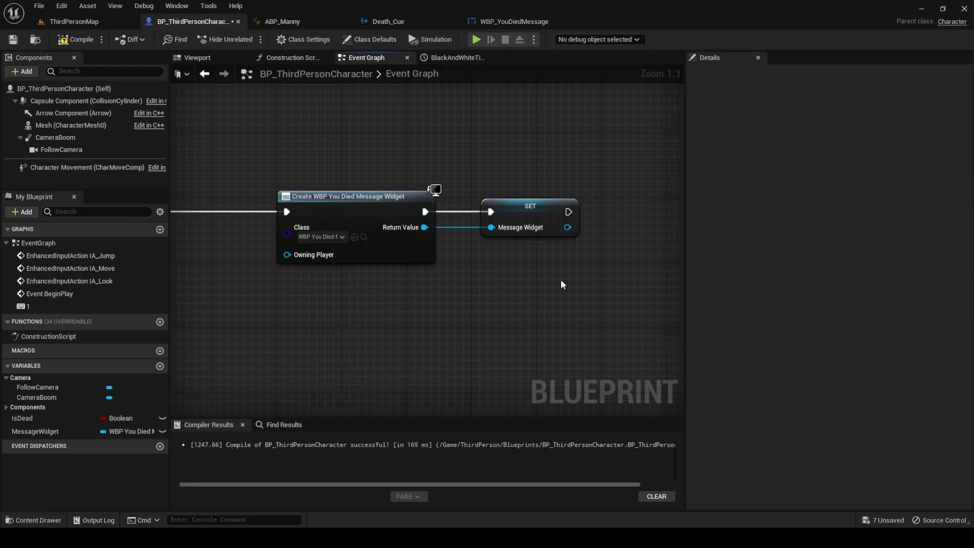
Add an Add to Viewport node from the stored MessageWidget, aligned with the SET node.
right_click_drag(561, 284, 404, 319)
left_click_drag(410, 263, 462, 263)
type("a")
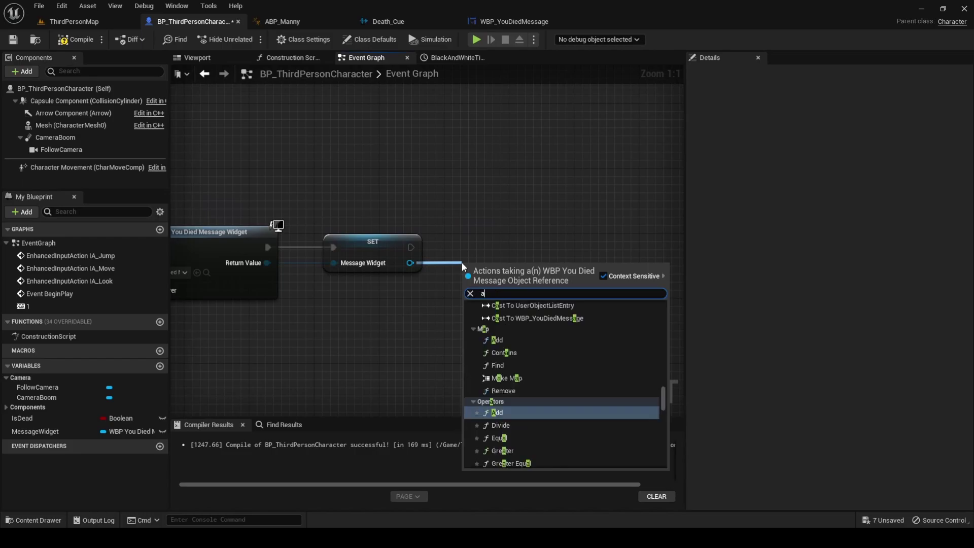
type("dd to vie")
key("Return")
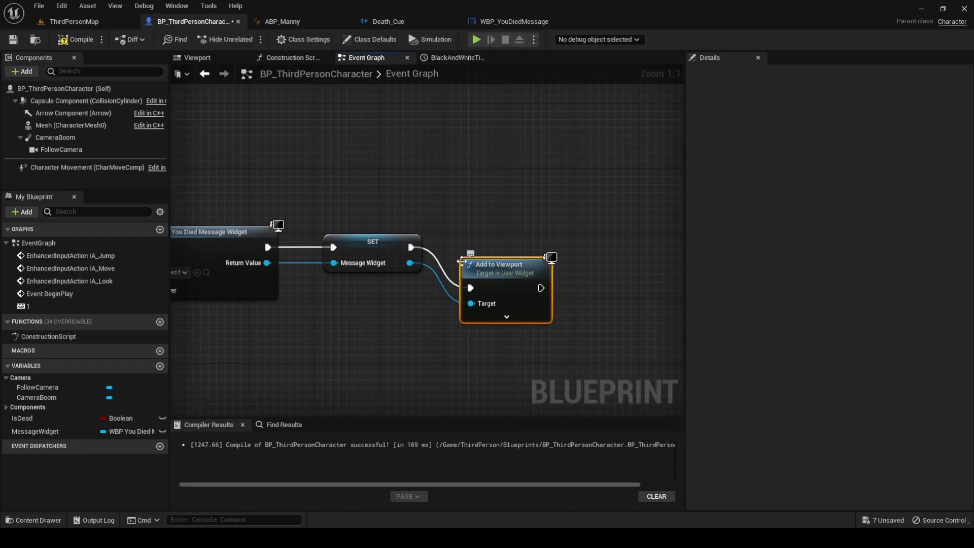
key("q")
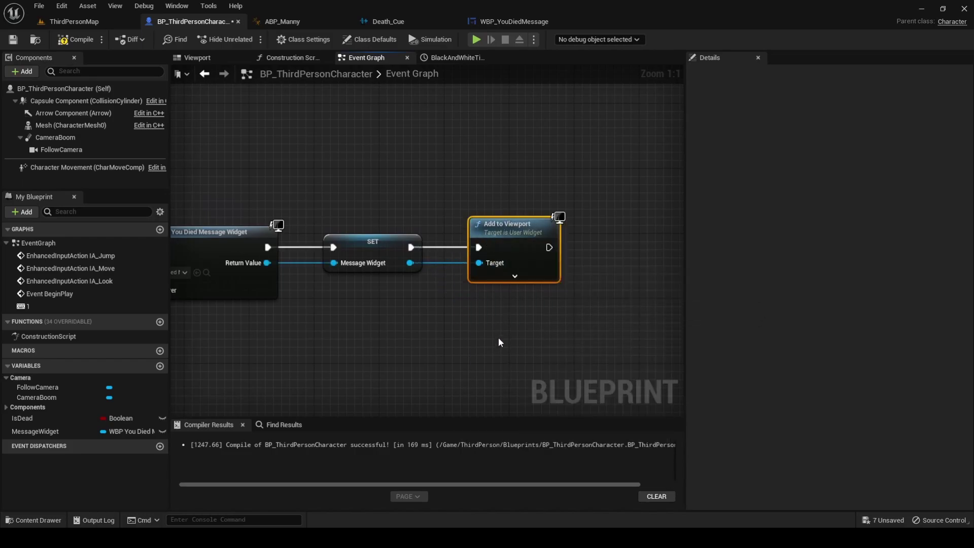
Add a third output pin, Then 2, to the death Sequence node.
double_click(23, 306)
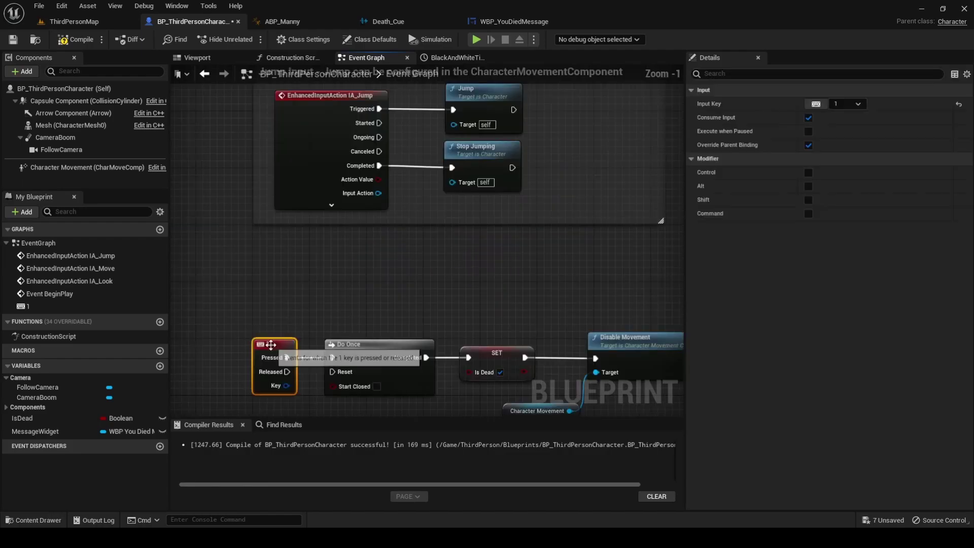
right_click_drag(493, 287, 372, 275)
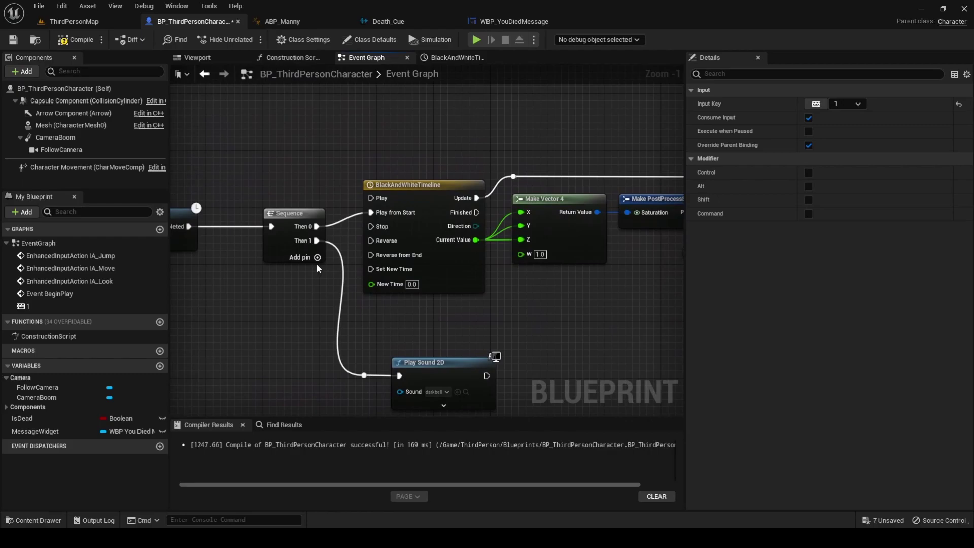
left_click(317, 257)
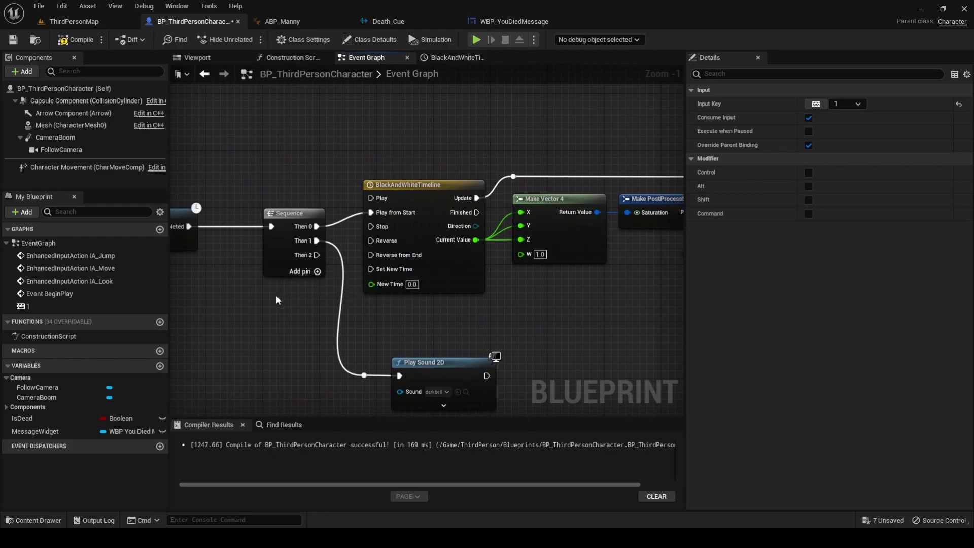
right_click_drag(275, 300, 295, 178)
Wire Then 2 to Show Message on a MessageWidget getter, then compile the Blueprint.
left_click_drag(36, 431, 432, 366)
left_click(391, 399)
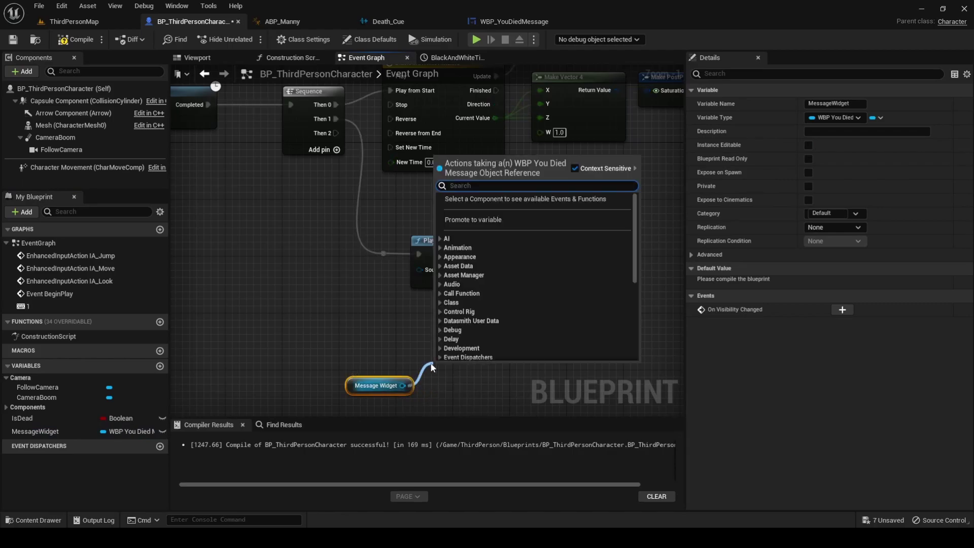
type("show")
key("Return")
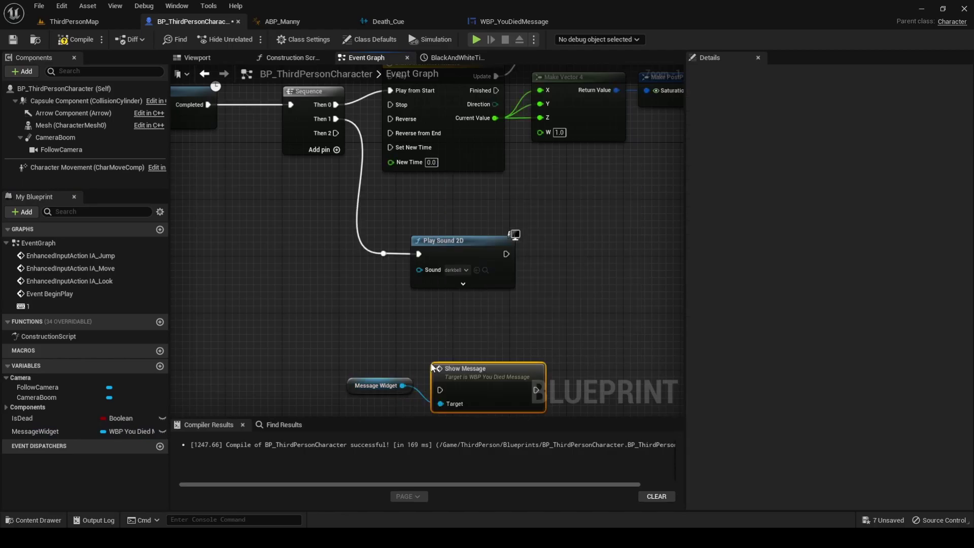
left_click_drag(381, 388, 382, 402)
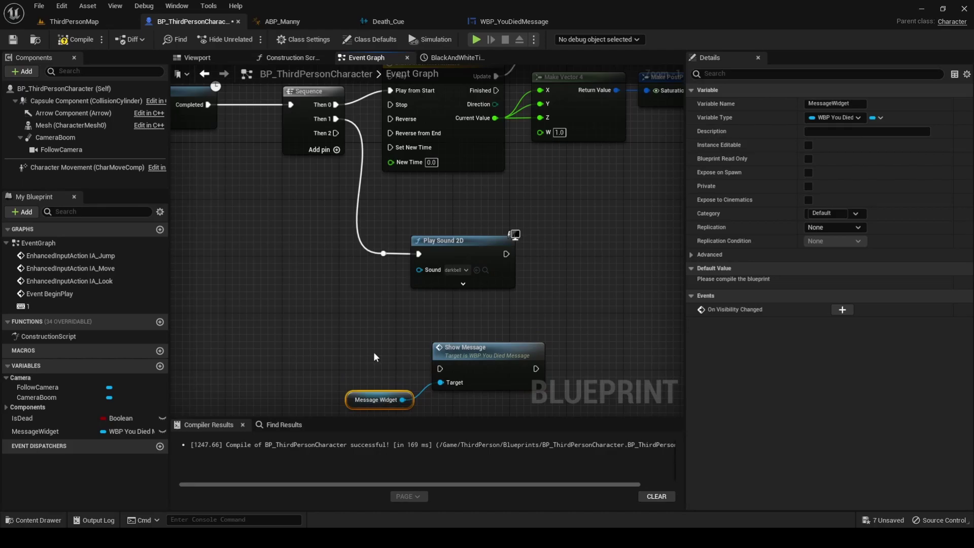
left_click_drag(335, 133, 439, 369)
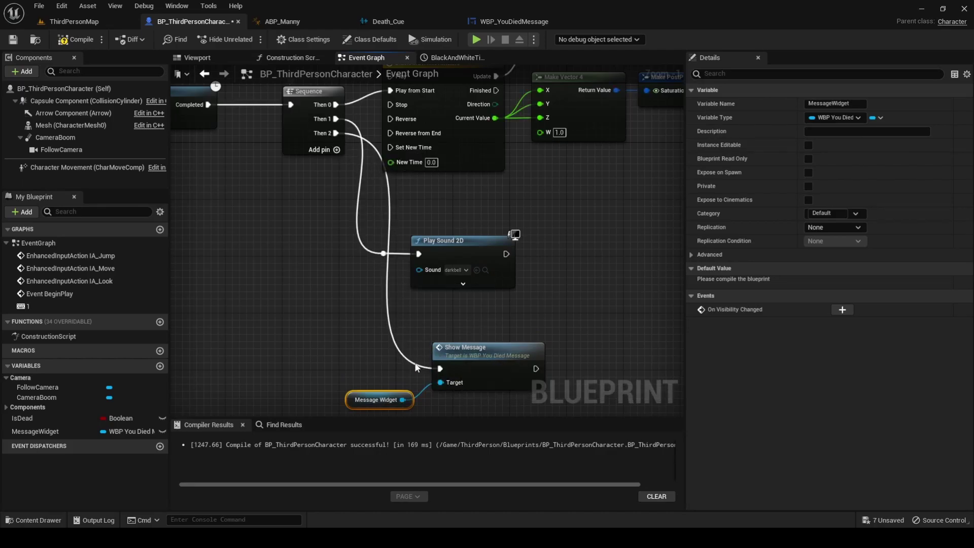
double_click(404, 361)
right_click_drag(411, 364, 377, 326)
left_click(71, 39)
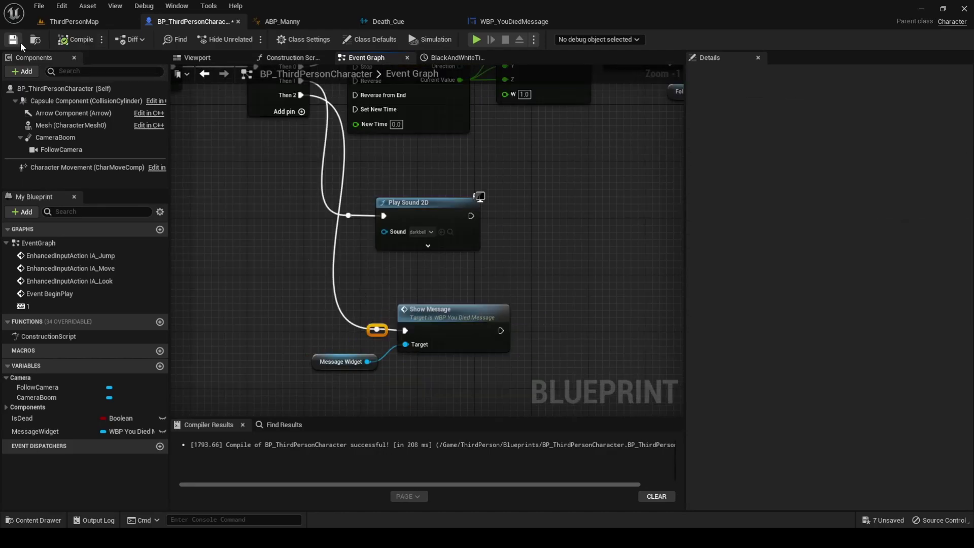
left_click(13, 40)
left_click(80, 22)
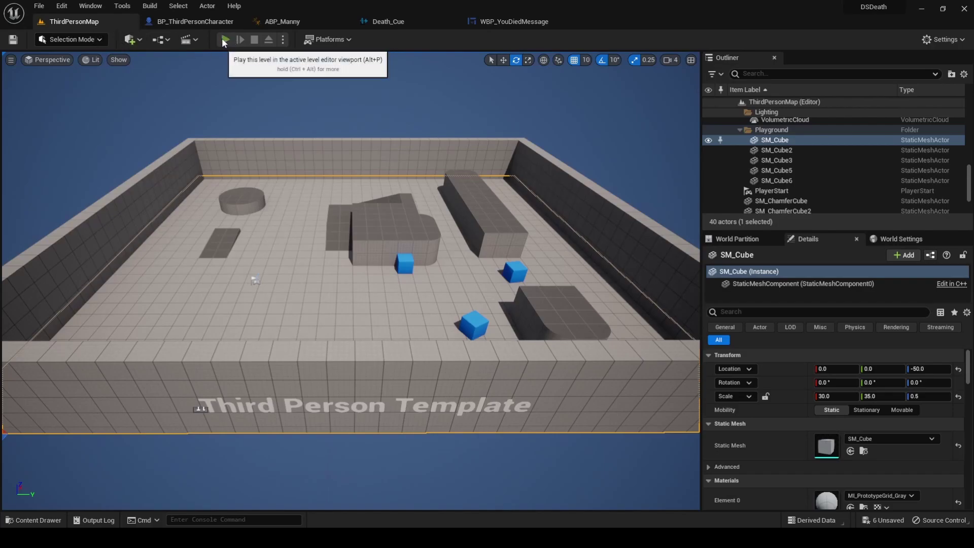
key("alt+p")
left_click(351, 340)
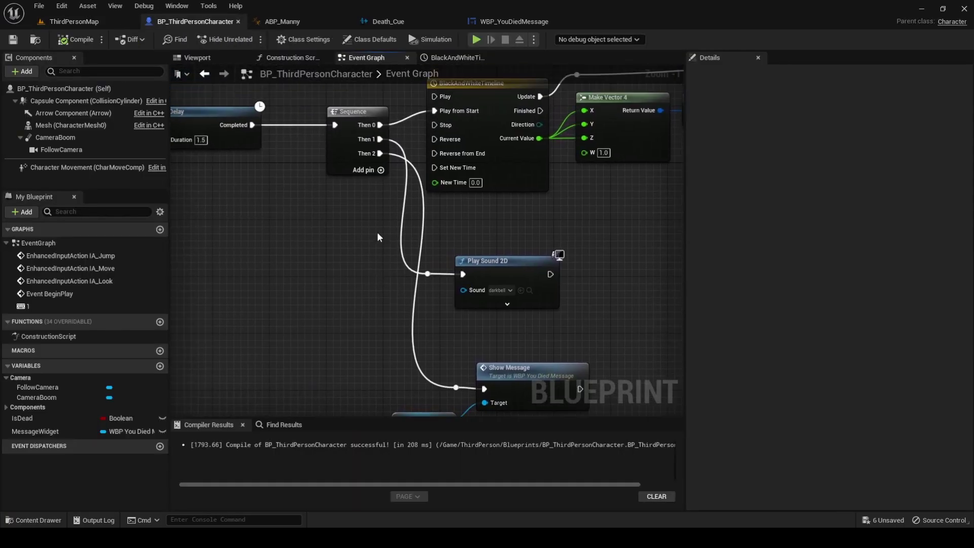
Add a fourth Sequence output leading to a Delay of 8 seconds.
left_click(380, 170)
left_click_drag(380, 167, 314, 300)
type("delay")
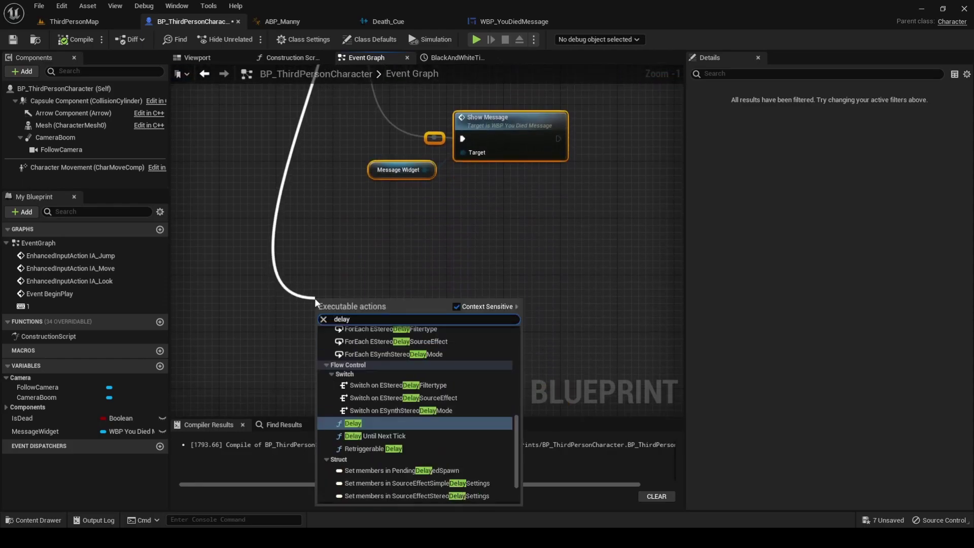
key("Return")
left_click(356, 330)
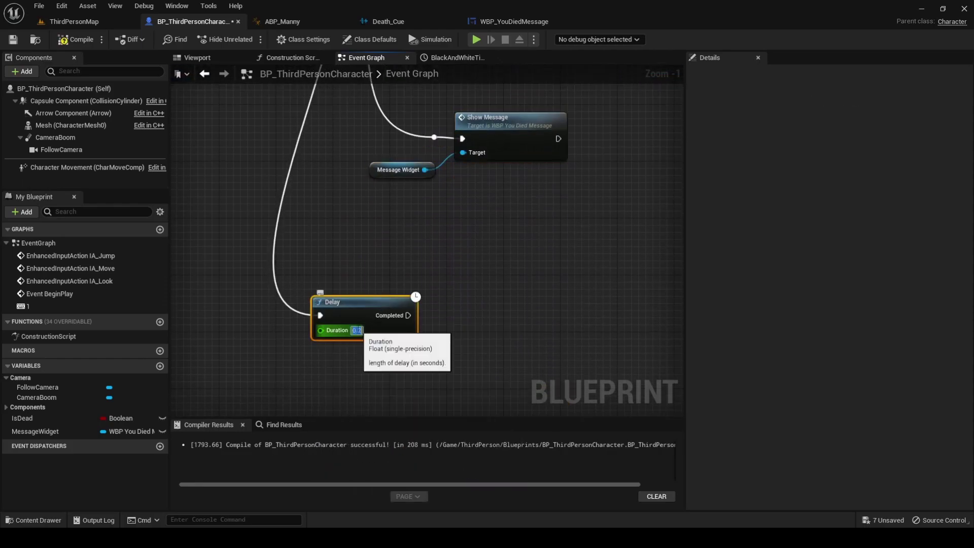
type("8")
left_click(503, 316)
scroll(503, 316, "up", 1)
After the Delay completes, Open Level (by Name) with Level Name ThirdPersonMap.
left_click_drag(357, 308, 407, 315)
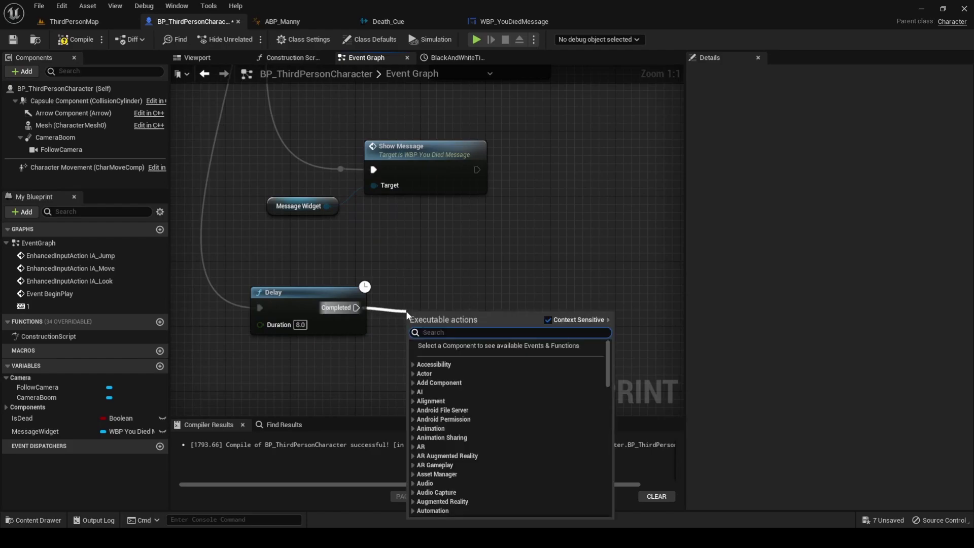
type("pl")
key("BackSpace")
key("BackSpace")
type("open level")
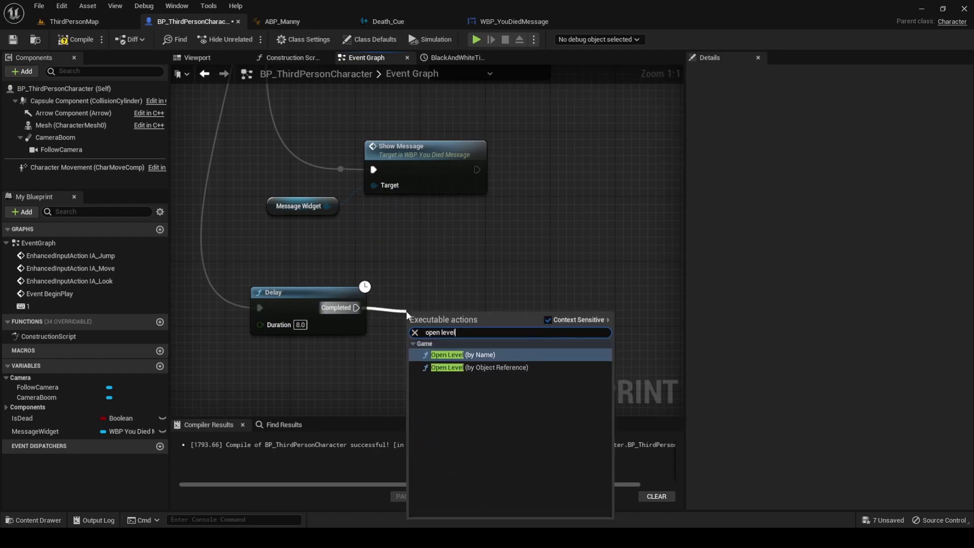
left_click(463, 354)
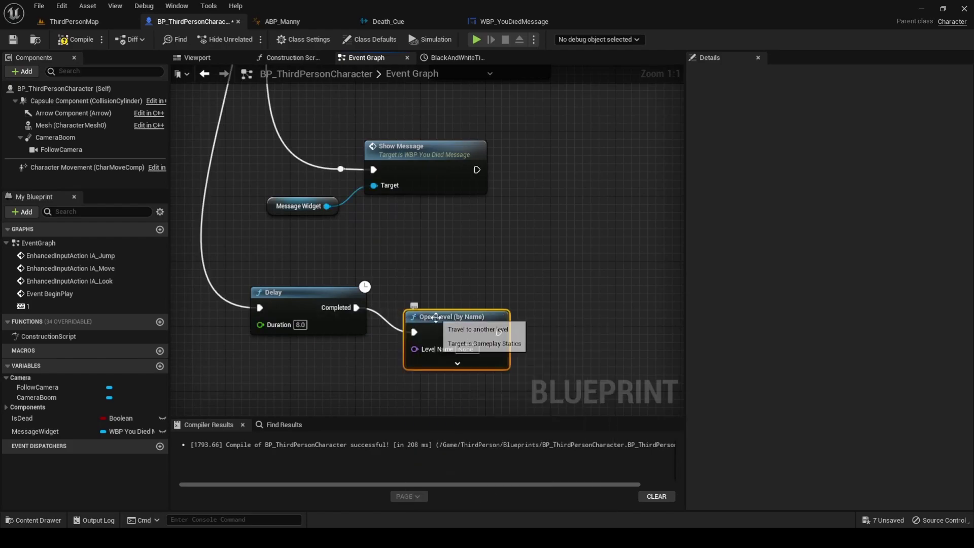
left_click(475, 325)
type("ThirdPerso")
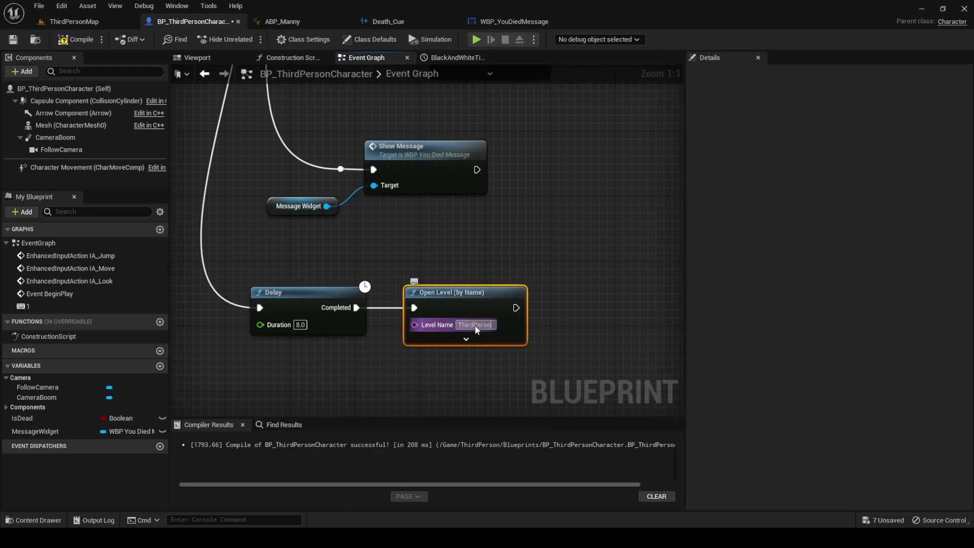
type("nMap")
left_click(564, 364)
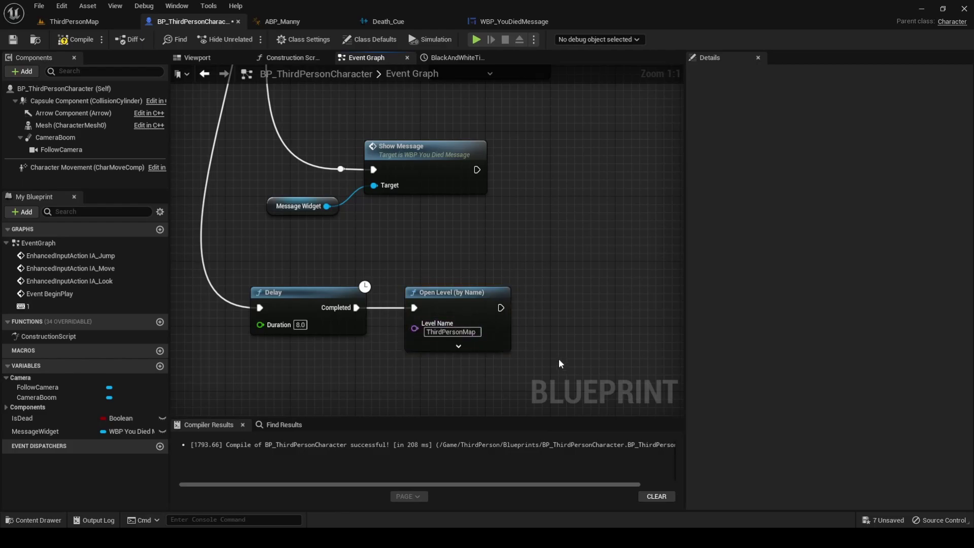
Save BP_ThirdPersonCharacter and start a Play session in ThirdPersonMap to test the death.
left_click(12, 39)
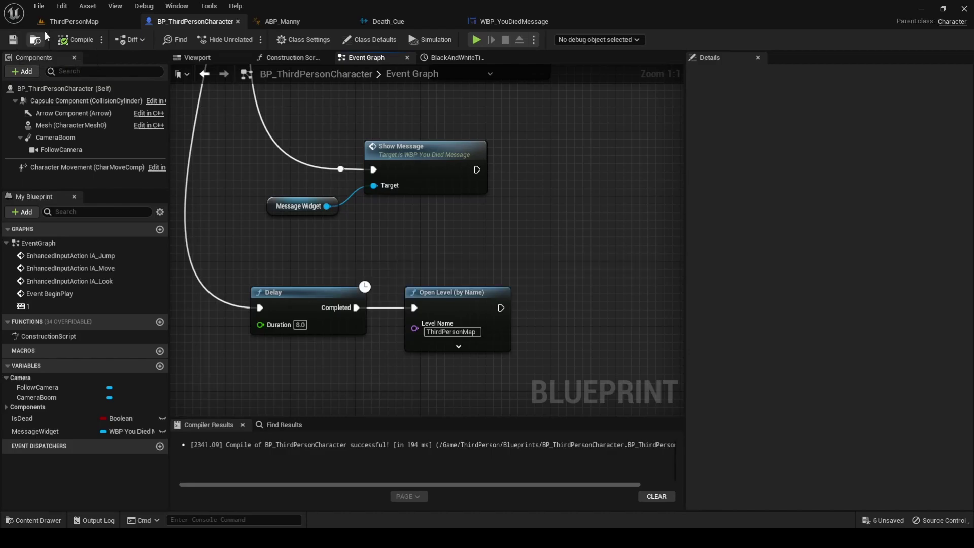
left_click(76, 23)
left_click(225, 39)
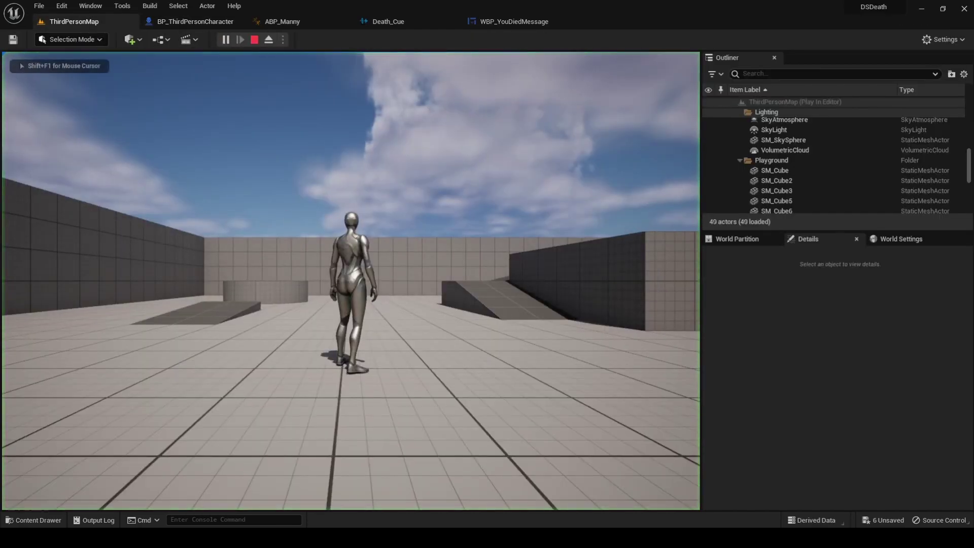